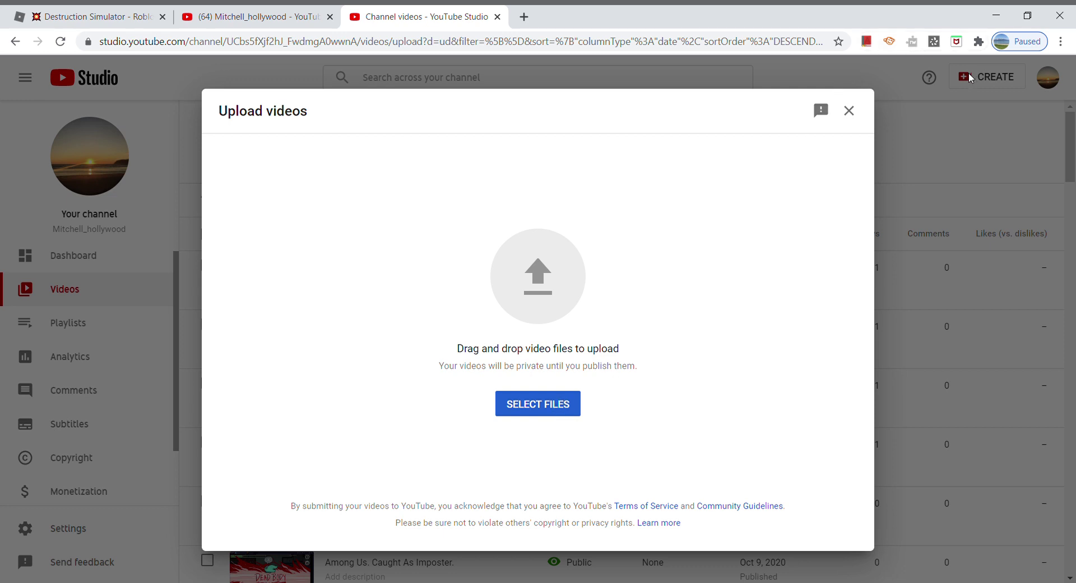
{"action": "left_click", "coordinate": [553, 408]}
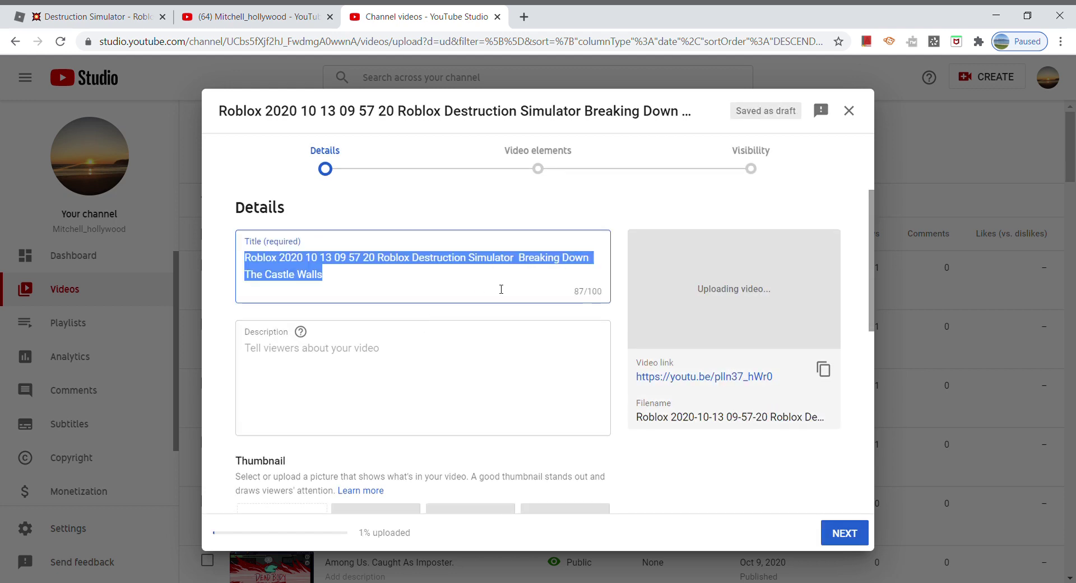
{"action": "left_click", "coordinate": [378, 259]}
{"action": "key", "text": "BackSpace"}
{"action": "key", "text": "BackSpace"}
{"action": "key", "text": "BackSpace"}
{"action": "key", "text": "BackSpace"}
{"action": "key", "text": "BackSpace"}
{"action": "key", "text": "BackSpace"}
{"action": "key", "text": "BackSpace"}
{"action": "key", "text": "BackSpace"}
{"action": "key", "text": "BackSpace"}
{"action": "key", "text": "BackSpace"}
{"action": "key", "text": "BackSpace"}
{"action": "key", "text": "BackSpace"}
{"action": "key", "text": "BackSpace"}
{"action": "key", "text": "BackSpace"}
{"action": "key", "text": "BackSpace"}
{"action": "key", "text": "BackSpace"}
{"action": "key", "text": "BackSpace"}
{"action": "key", "text": "BackSpace"}
{"action": "key", "text": "BackSpace"}
{"action": "key", "text": "BackSpace"}
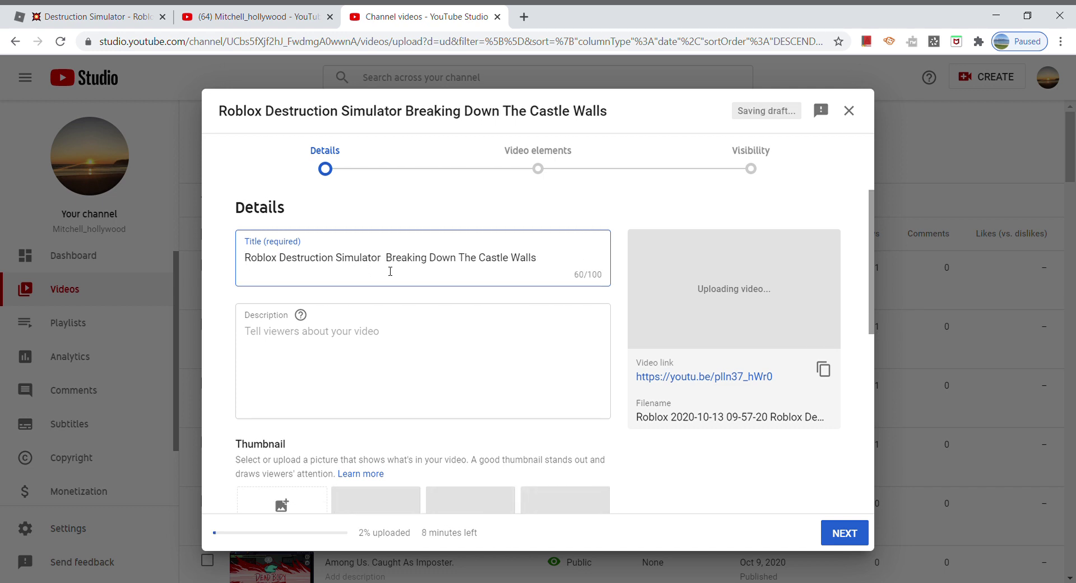
Add periods after "Simulator" and "Walls" so the title reads "Roblox Destruction Simulator. Breaking Down The Castle Walls."
{"action": "left_click", "coordinate": [390, 264]}
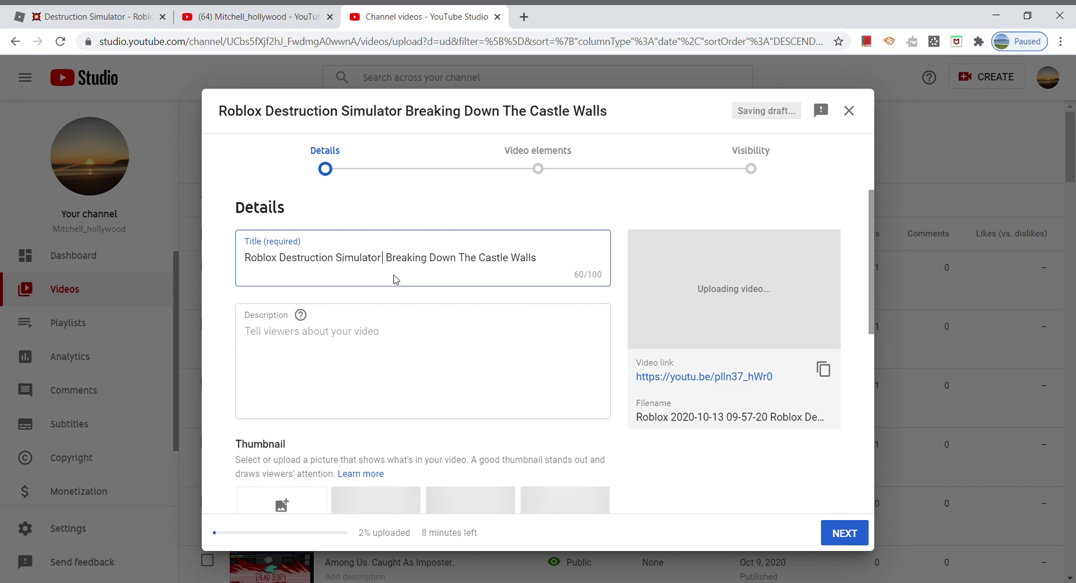
{"action": "key", "text": "BackSpace"}
{"action": "type", "text": "."}
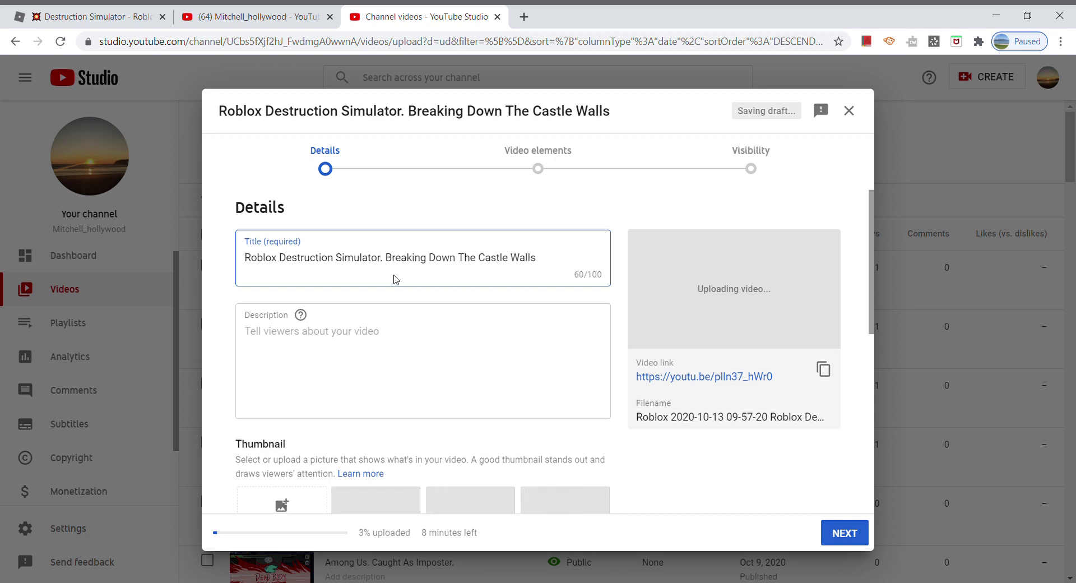
{"action": "left_click", "coordinate": [543, 266]}
{"action": "type", "text": "."}
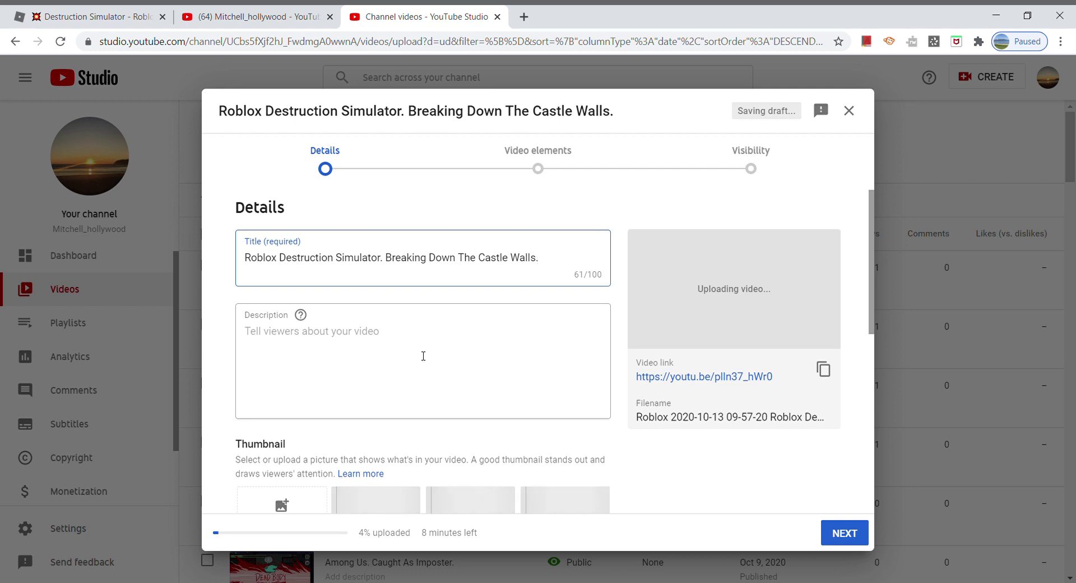
Add the video to the Roblox Destruction Simulator playlist
{"action": "scroll", "coordinate": [423, 356], "scroll_direction": "down", "scroll_amount": 5}
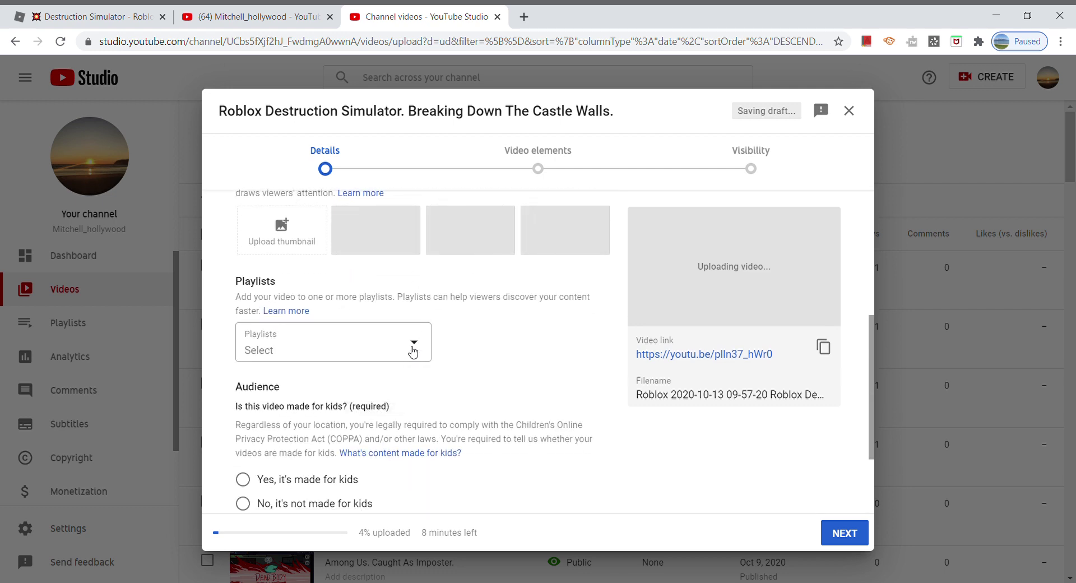
{"action": "left_click", "coordinate": [413, 351]}
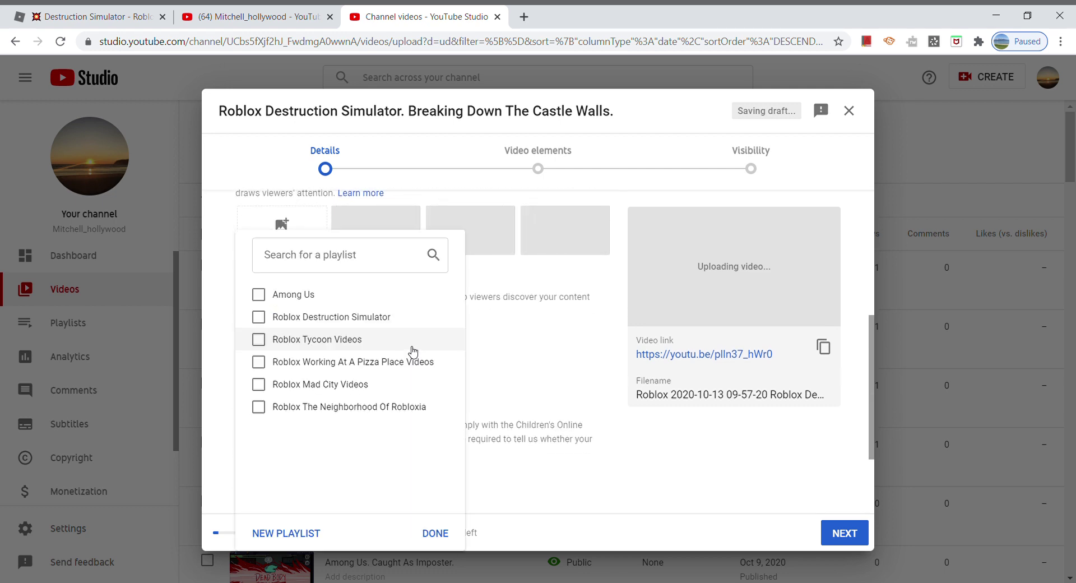
{"action": "left_click", "coordinate": [363, 314]}
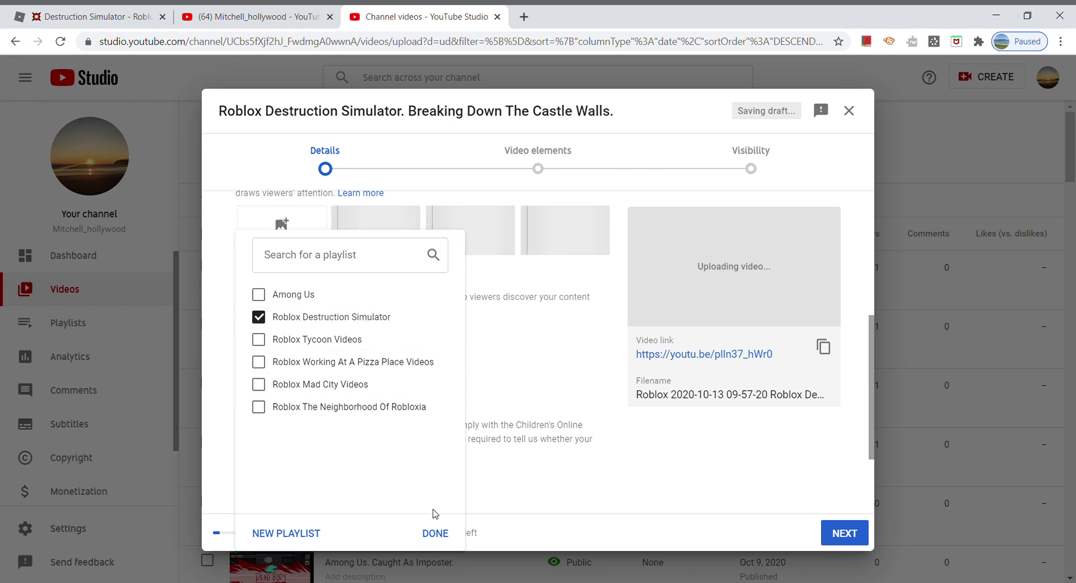
{"action": "left_click", "coordinate": [435, 533]}
Mark the video as not made for kids and expand the advanced age restriction settings
{"action": "scroll", "coordinate": [329, 393], "scroll_direction": "down", "scroll_amount": 1}
{"action": "left_click", "coordinate": [329, 387]}
{"action": "left_click", "coordinate": [337, 420]}
{"action": "scroll", "coordinate": [339, 423], "scroll_direction": "down", "scroll_amount": 1}
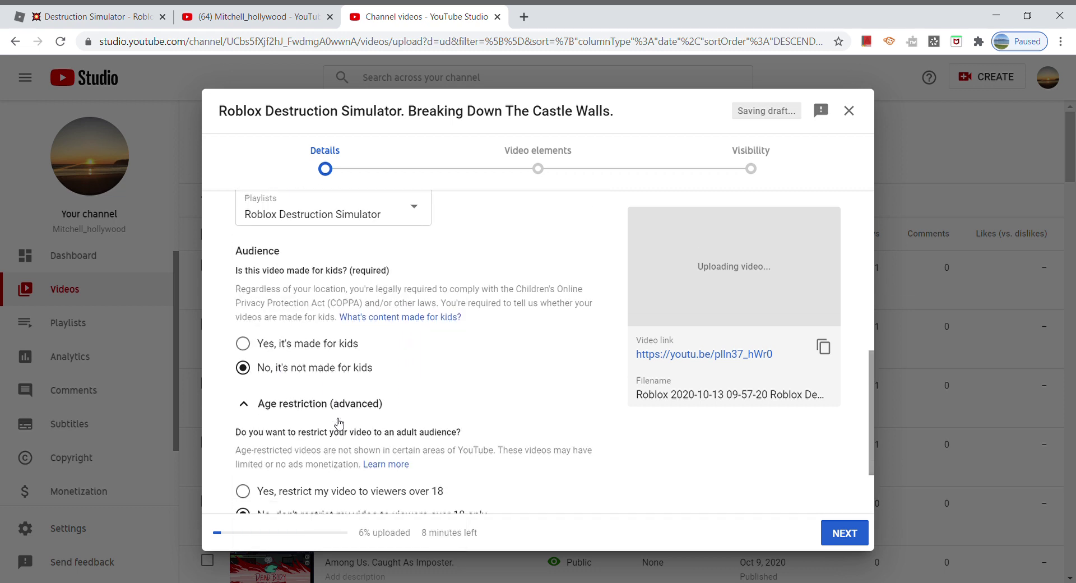
{"action": "scroll", "coordinate": [338, 423], "scroll_direction": "down", "scroll_amount": 2}
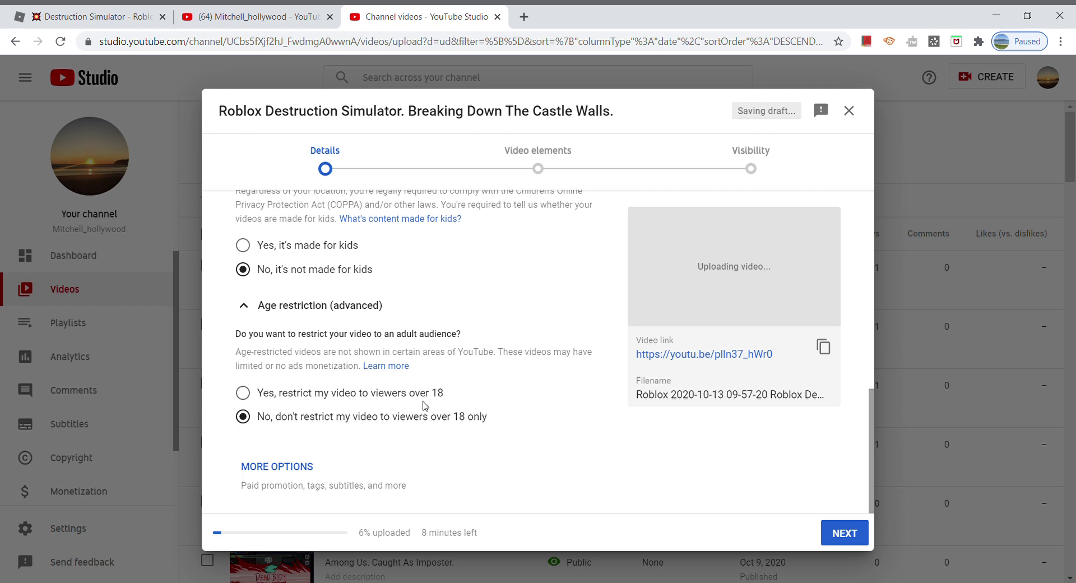
Reveal the additional video options and review the paid promotion, tags, language and recording date settings
{"action": "left_click", "coordinate": [301, 470]}
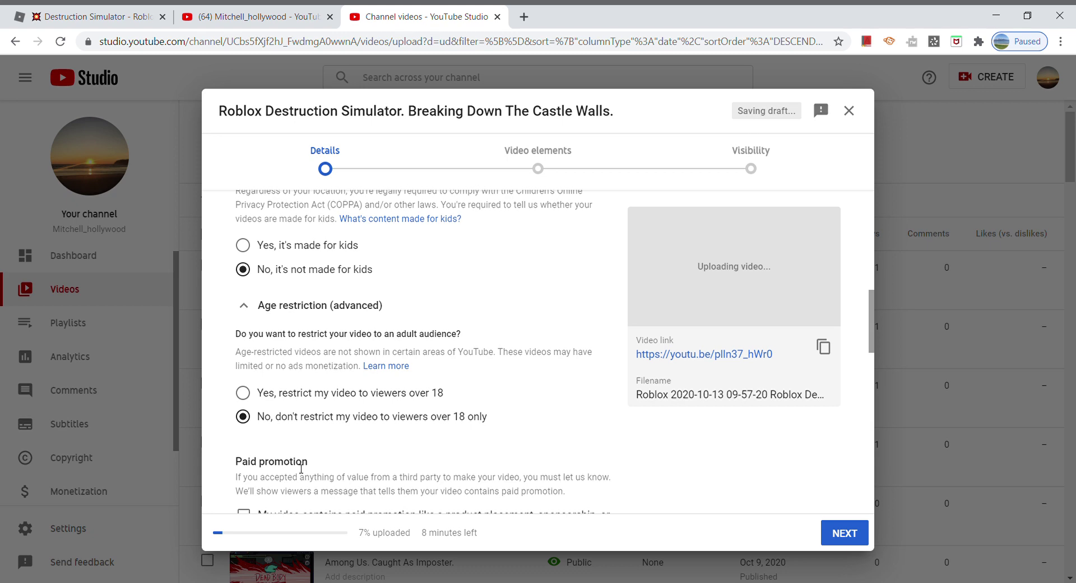
{"action": "scroll", "coordinate": [301, 469], "scroll_direction": "down", "scroll_amount": 4}
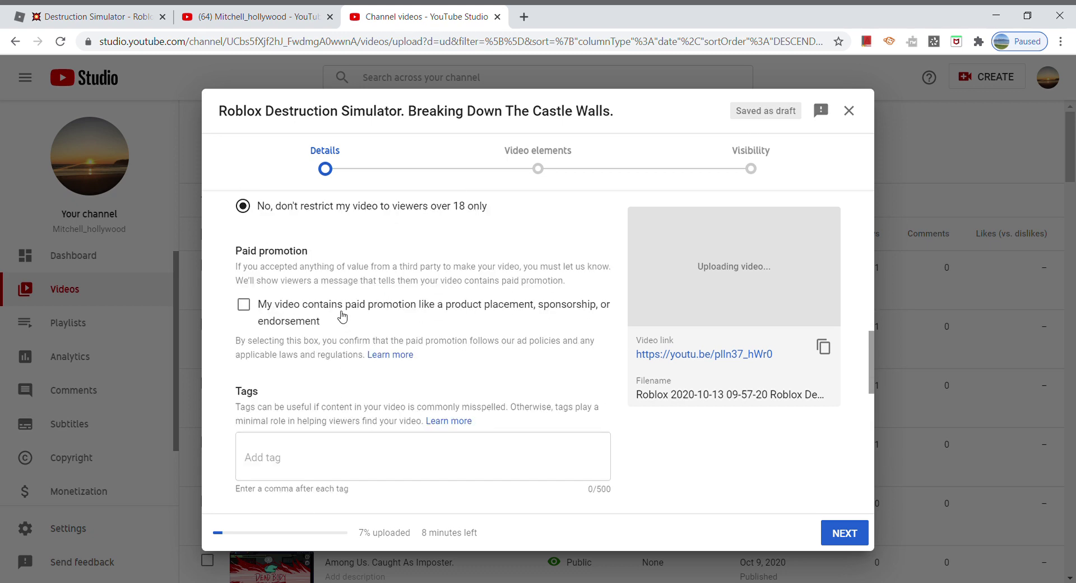
{"action": "scroll", "coordinate": [321, 357], "scroll_direction": "down", "scroll_amount": 1}
{"action": "scroll", "coordinate": [322, 359], "scroll_direction": "down", "scroll_amount": 2}
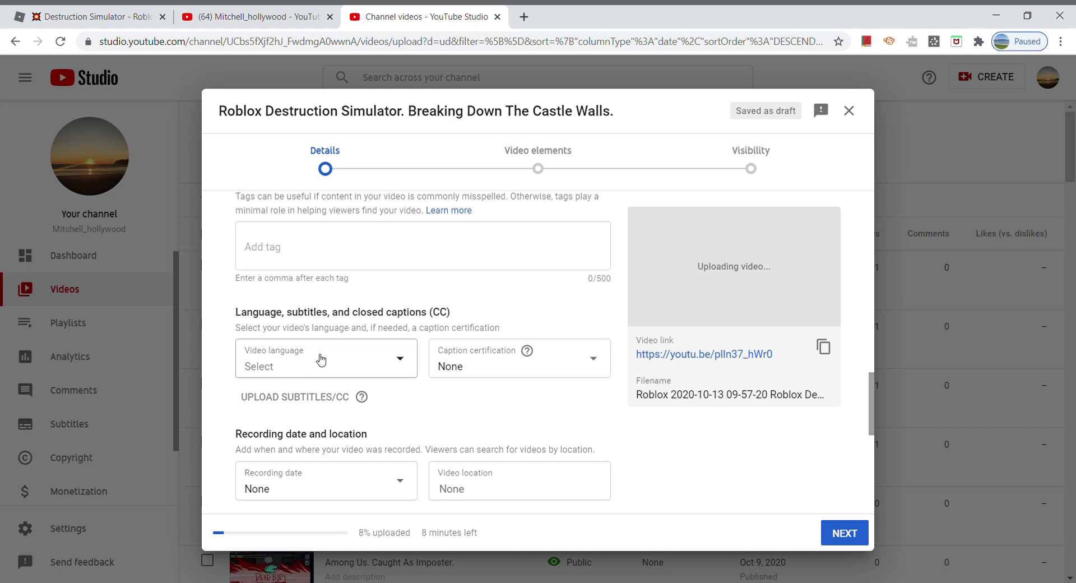
{"action": "scroll", "coordinate": [321, 359], "scroll_direction": "down", "scroll_amount": 1}
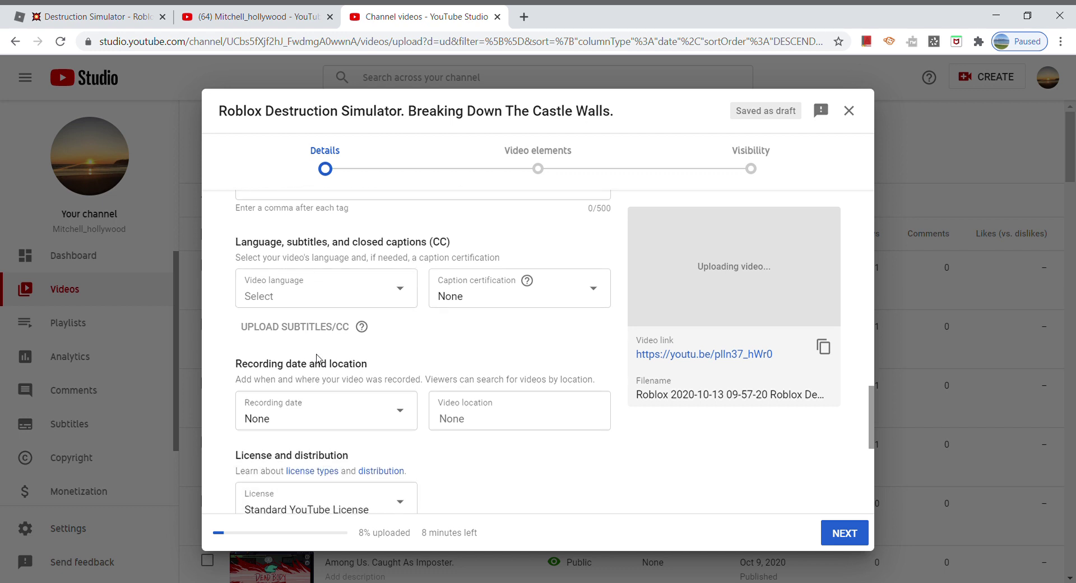
{"action": "scroll", "coordinate": [317, 359], "scroll_direction": "down", "scroll_amount": 1}
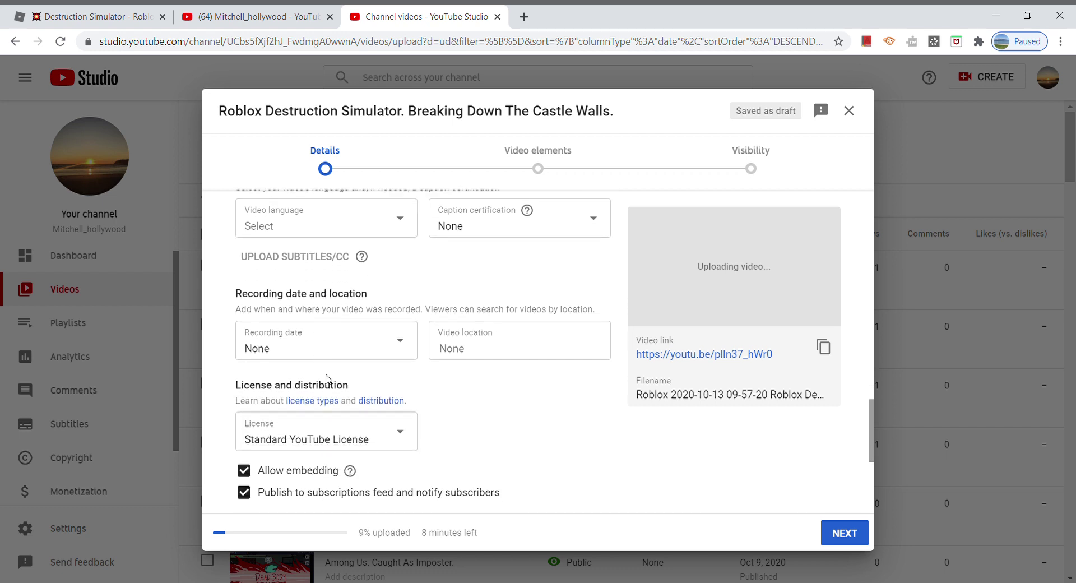
Try to set the video's recording date to Oct 13, 2020
{"action": "left_click", "coordinate": [322, 350]}
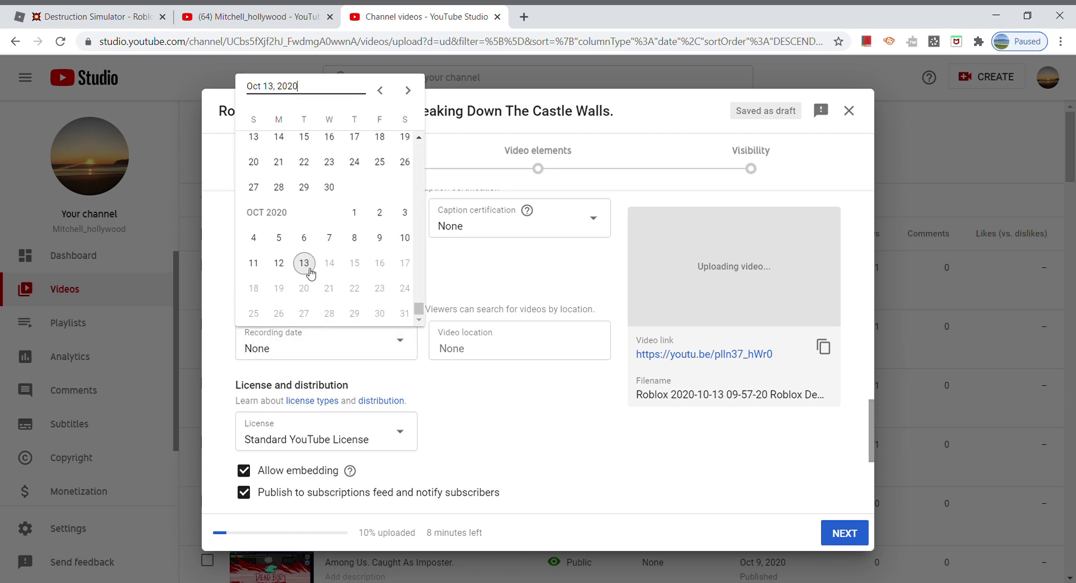
{"action": "left_click", "coordinate": [310, 272]}
{"action": "left_click", "coordinate": [472, 262]}
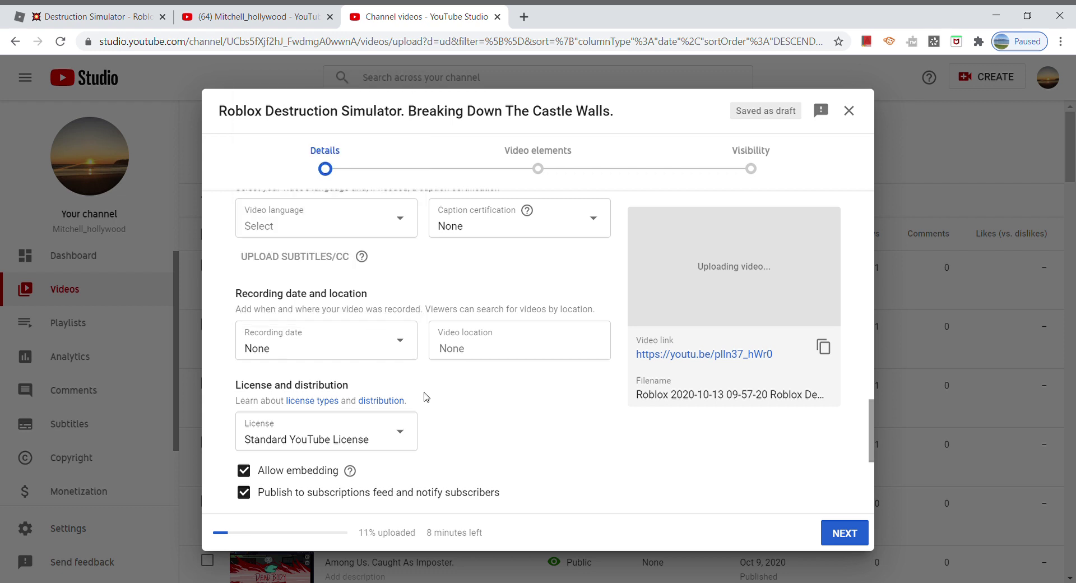
Choose Standard YouTube License as the video's license
{"action": "scroll", "coordinate": [463, 399], "scroll_direction": "down", "scroll_amount": 2}
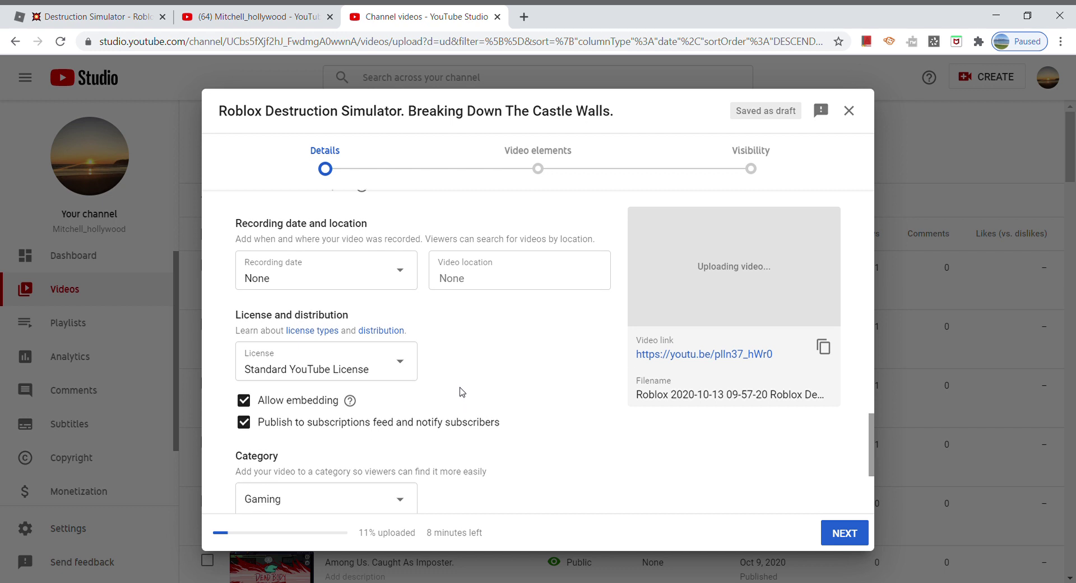
{"action": "left_click", "coordinate": [416, 362]}
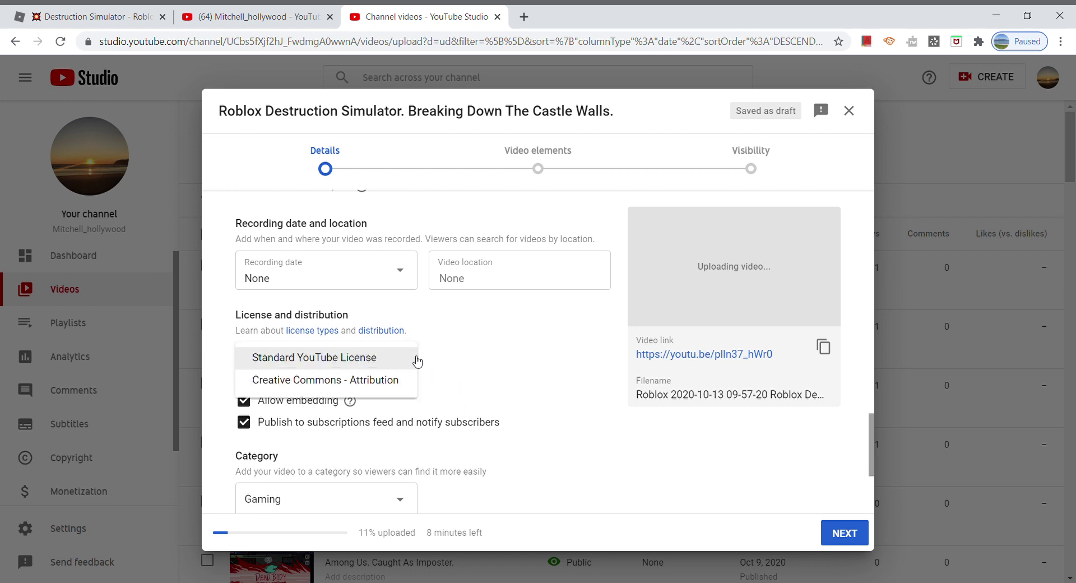
{"action": "left_click", "coordinate": [417, 358]}
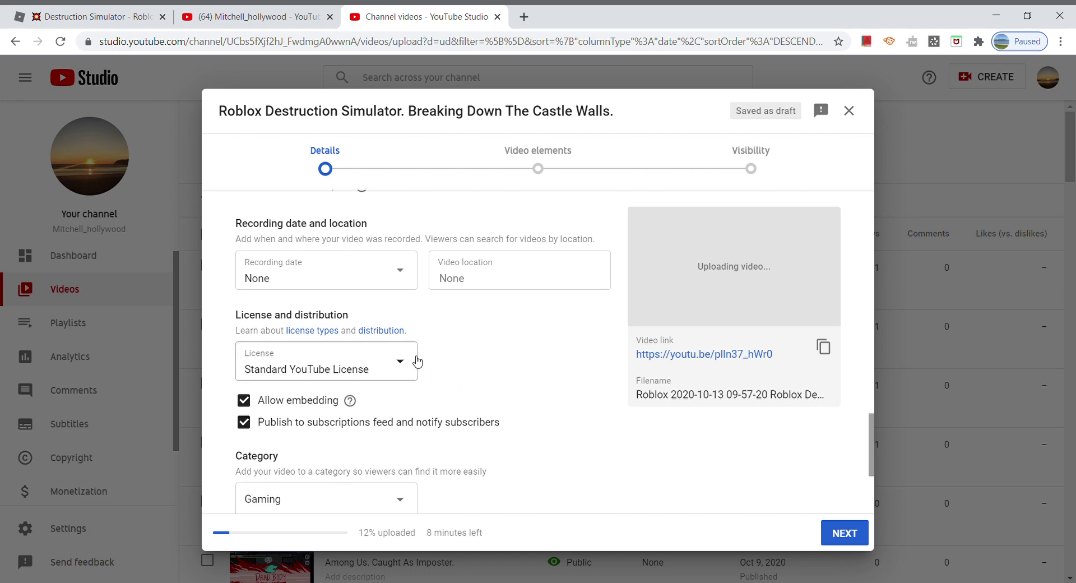
Set the video's comment visibility to Allow all comments
{"action": "scroll", "coordinate": [432, 375], "scroll_direction": "down", "scroll_amount": 2}
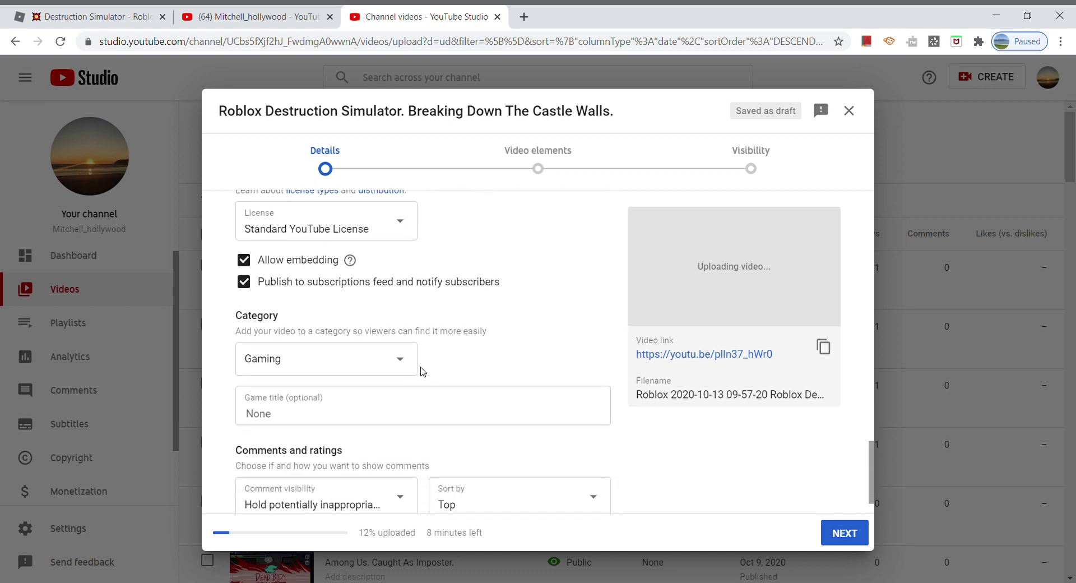
{"action": "scroll", "coordinate": [449, 382], "scroll_direction": "down", "scroll_amount": 1}
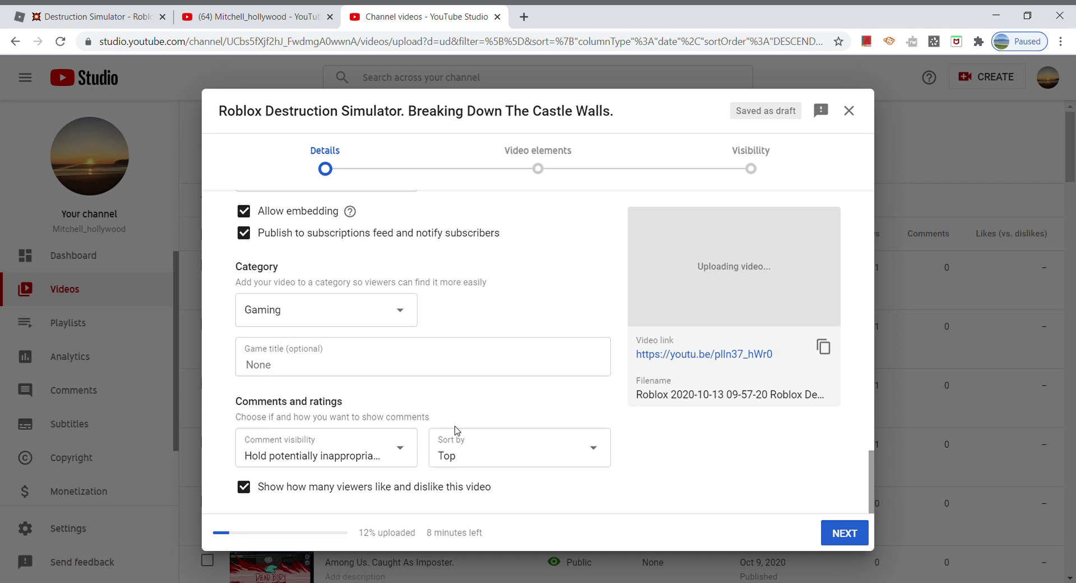
{"action": "left_click", "coordinate": [391, 455]}
{"action": "left_click", "coordinate": [383, 447]}
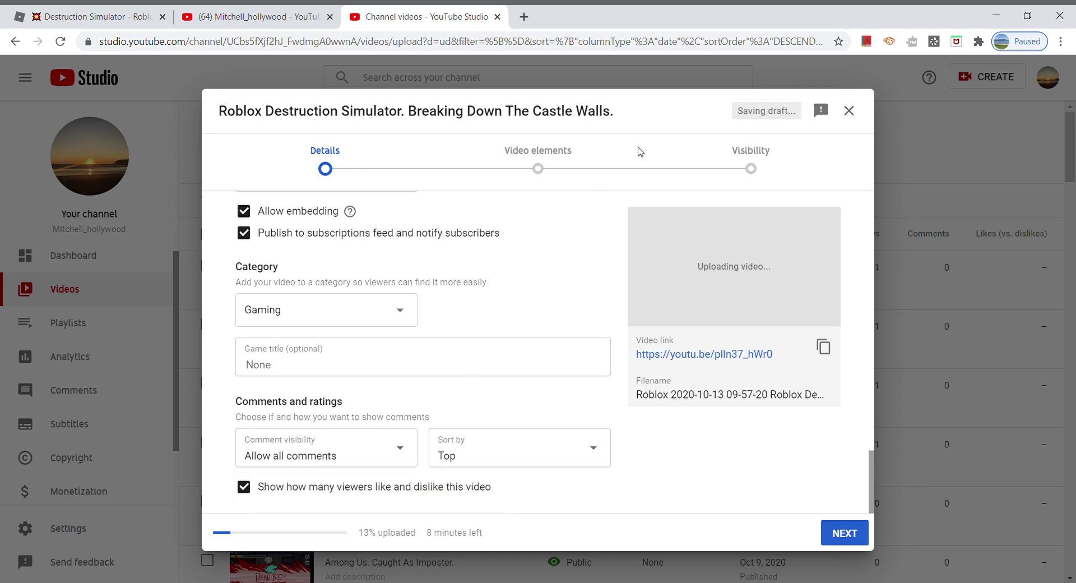
Skip the video elements and schedule the video to go public on Oct 14, 2020 at 12:00 AM, then dismiss the upload notice
{"action": "scroll", "coordinate": [639, 314], "scroll_direction": "up", "scroll_amount": 12}
{"action": "scroll", "coordinate": [639, 316], "scroll_direction": "up", "scroll_amount": 5}
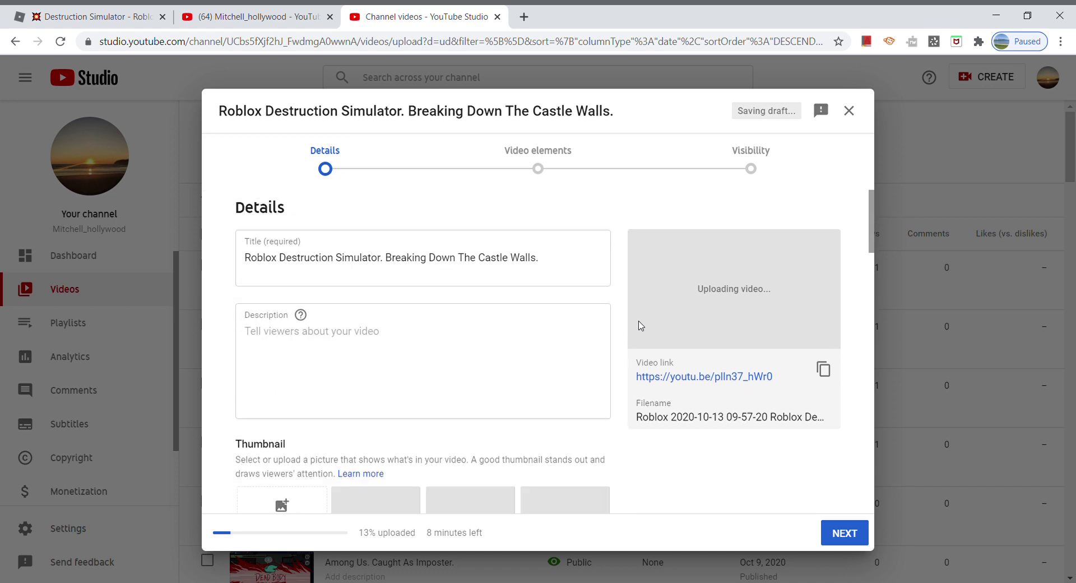
{"action": "left_click", "coordinate": [849, 535]}
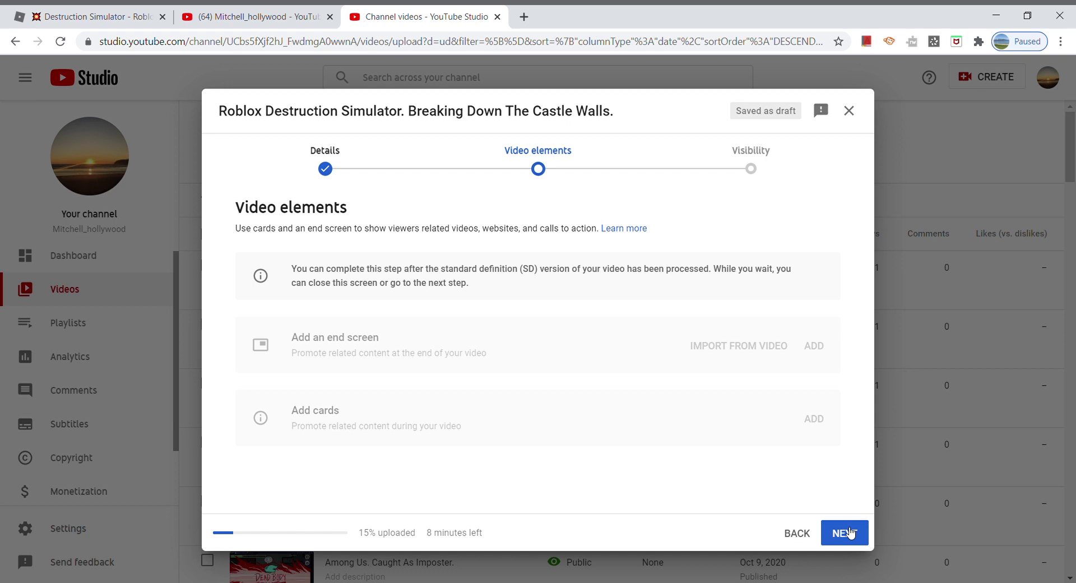
{"action": "left_click", "coordinate": [845, 533]}
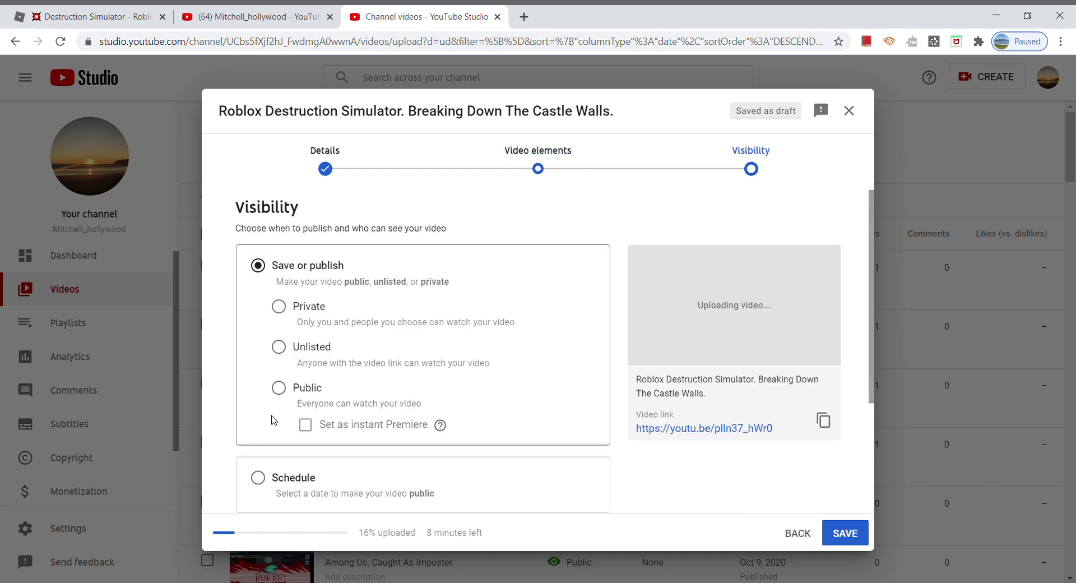
{"action": "left_click", "coordinate": [272, 476]}
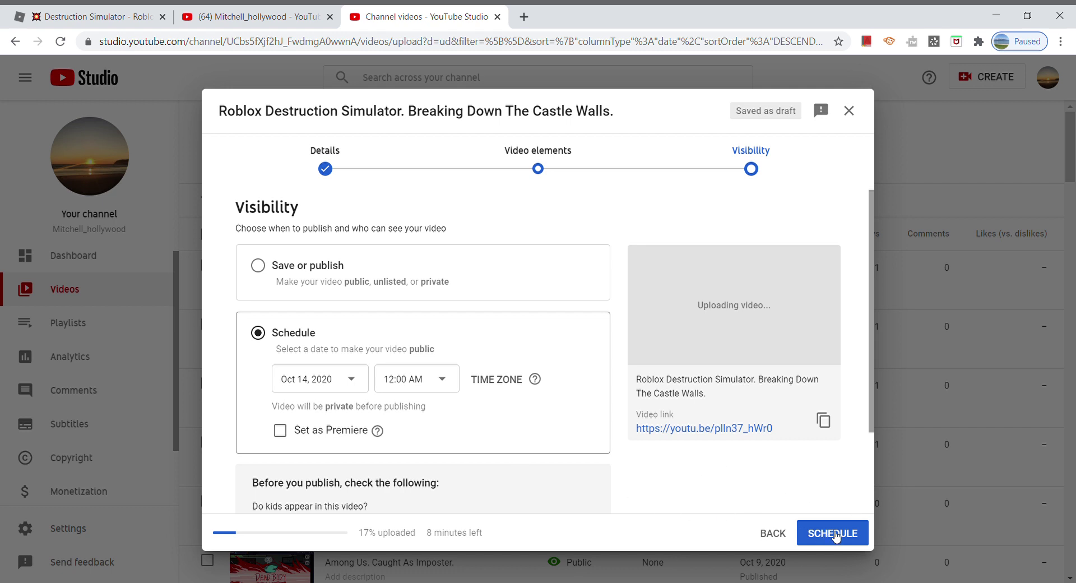
{"action": "left_click", "coordinate": [833, 534]}
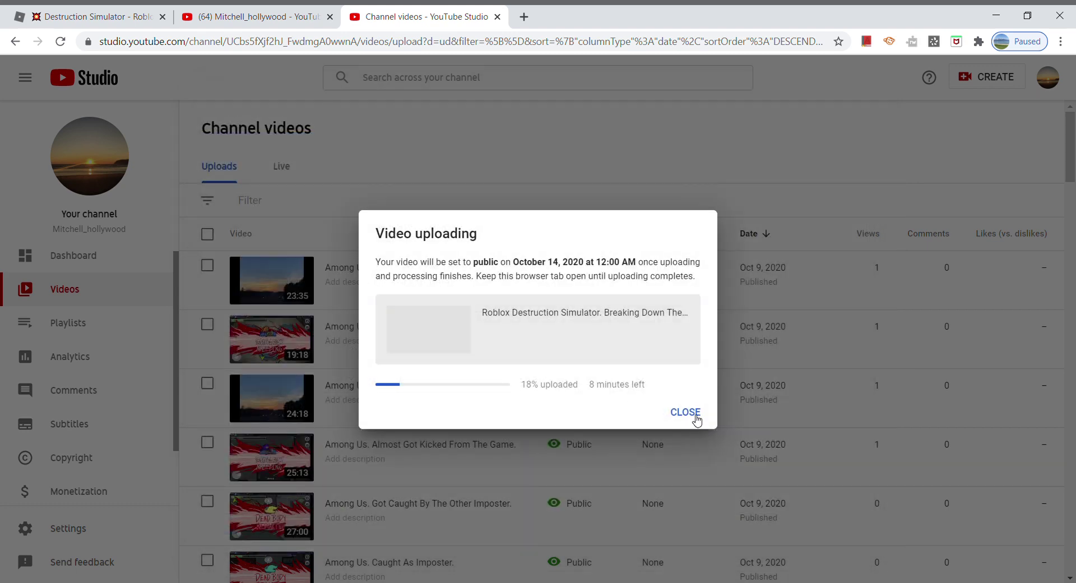
{"action": "left_click", "coordinate": [697, 420]}
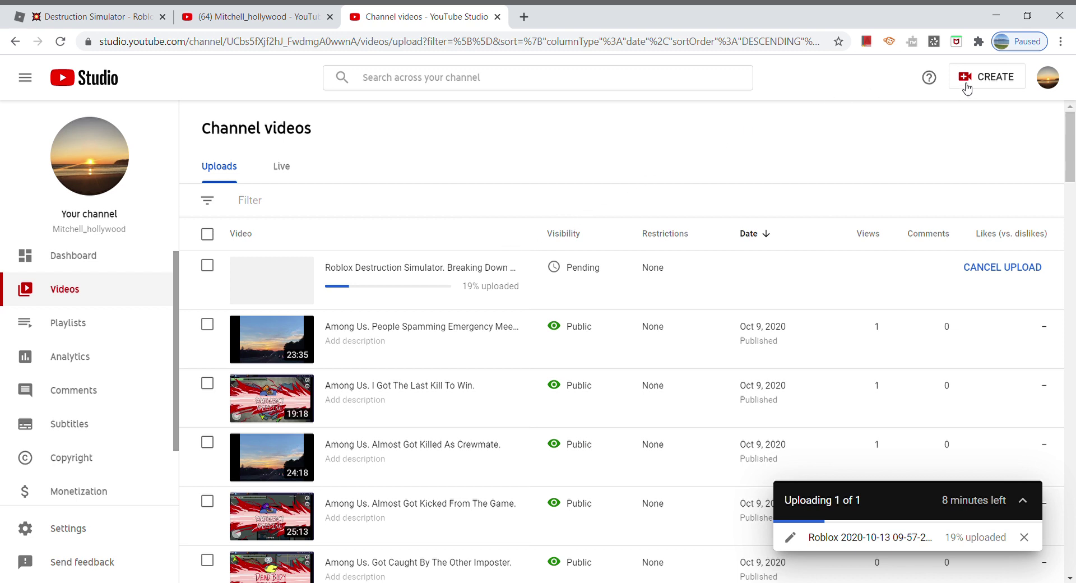
{"action": "left_click", "coordinate": [983, 81]}
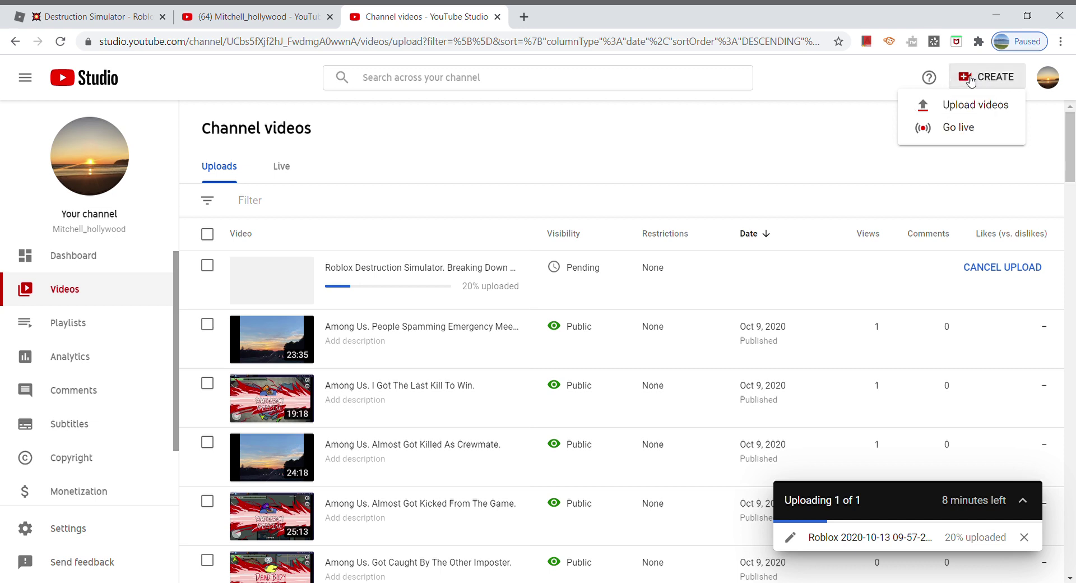
{"action": "left_click", "coordinate": [858, 132]}
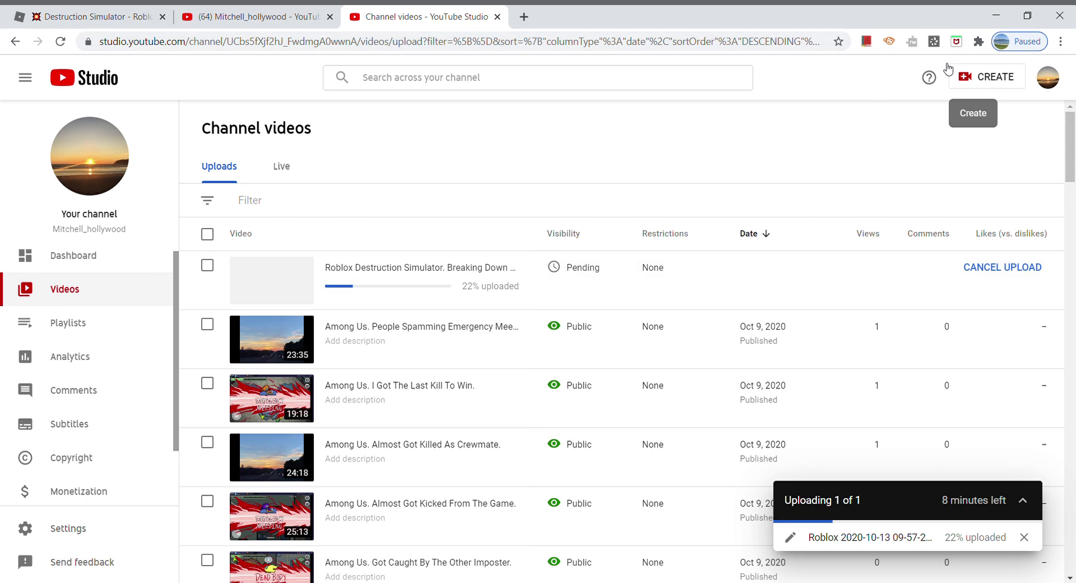
{"action": "left_click", "coordinate": [969, 70]}
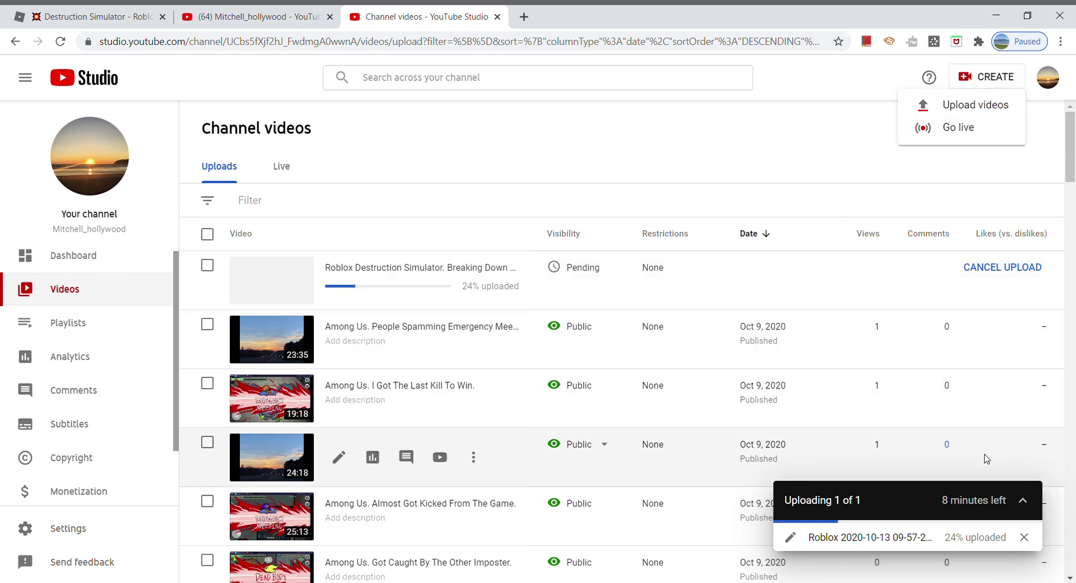
{"action": "left_click", "coordinate": [1024, 506]}
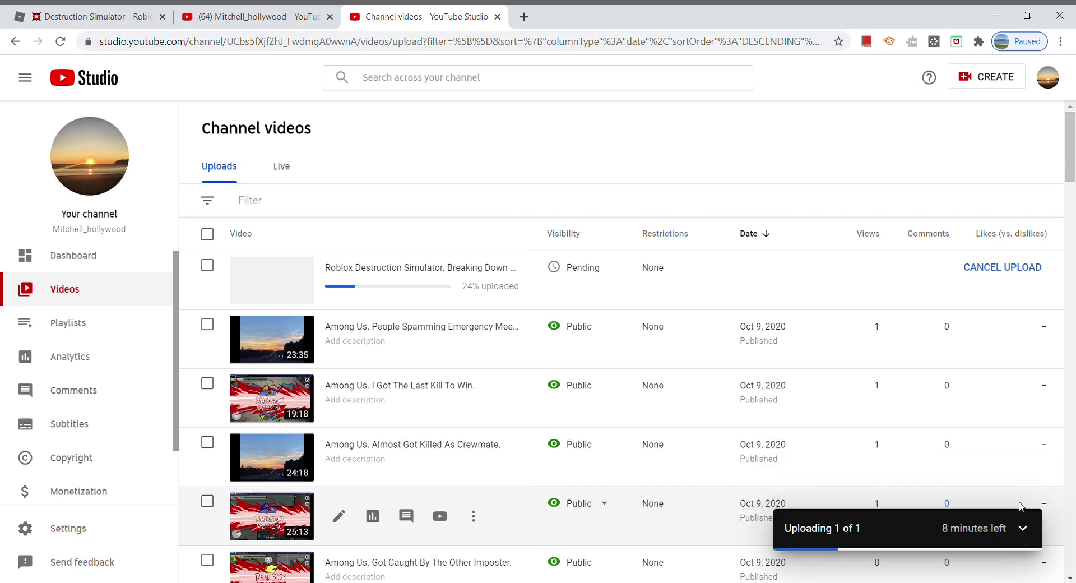
{"action": "left_click", "coordinate": [1031, 540]}
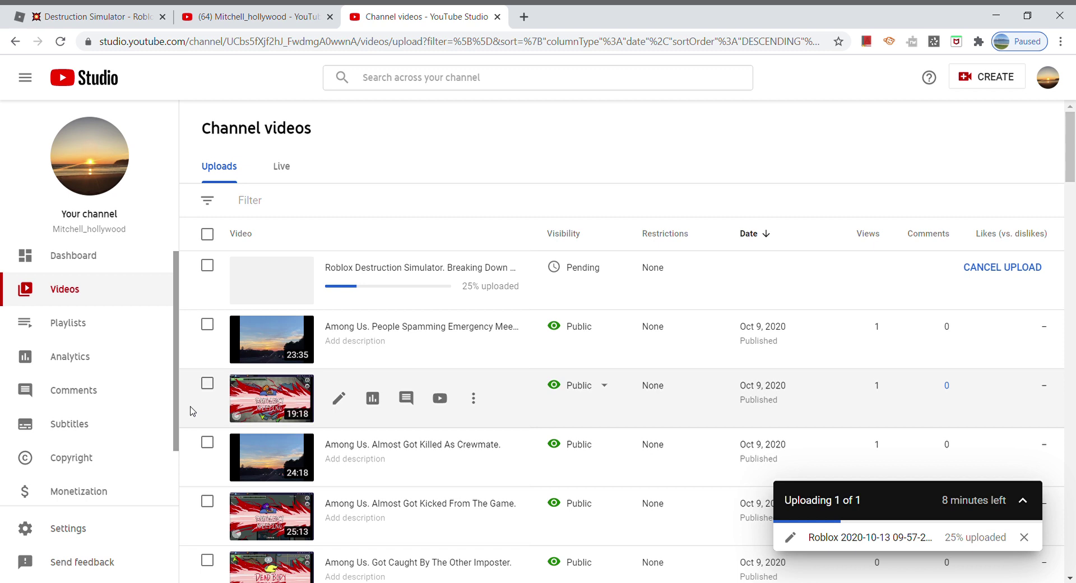
Open the channel's comments page
{"action": "left_click", "coordinate": [124, 398]}
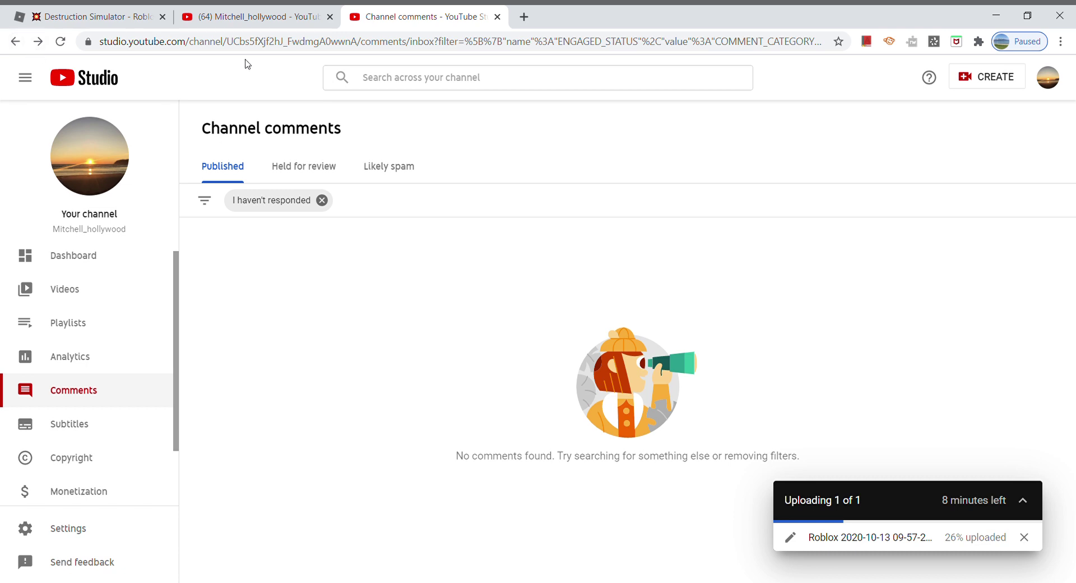
Return to the channel's videos list and open the comments of the Oct 3, 2020 video "Among Us. I Almost Won."
{"action": "left_click", "coordinate": [15, 44]}
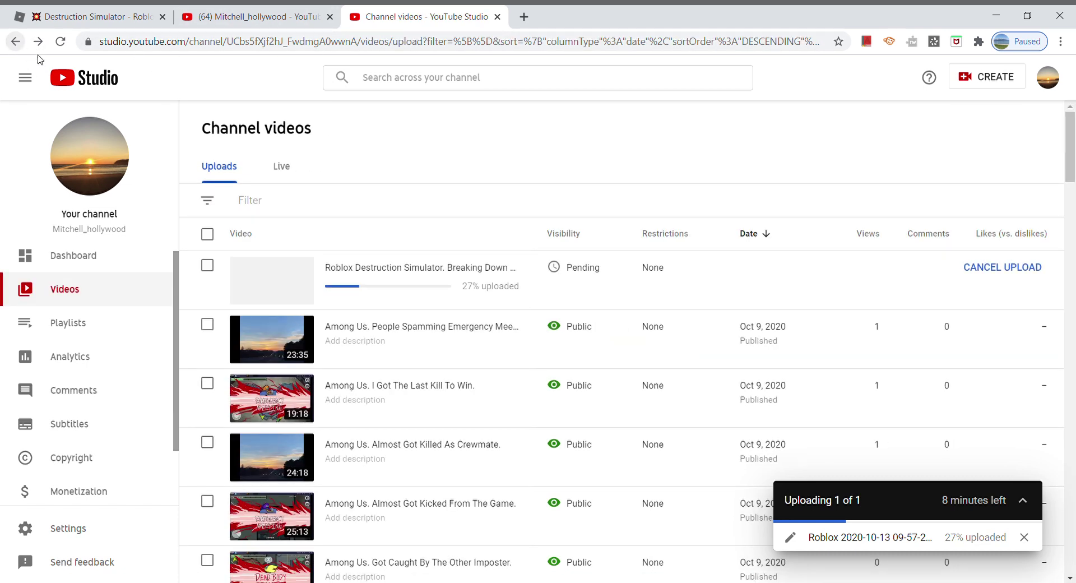
{"action": "scroll", "coordinate": [553, 410], "scroll_direction": "down", "scroll_amount": 1}
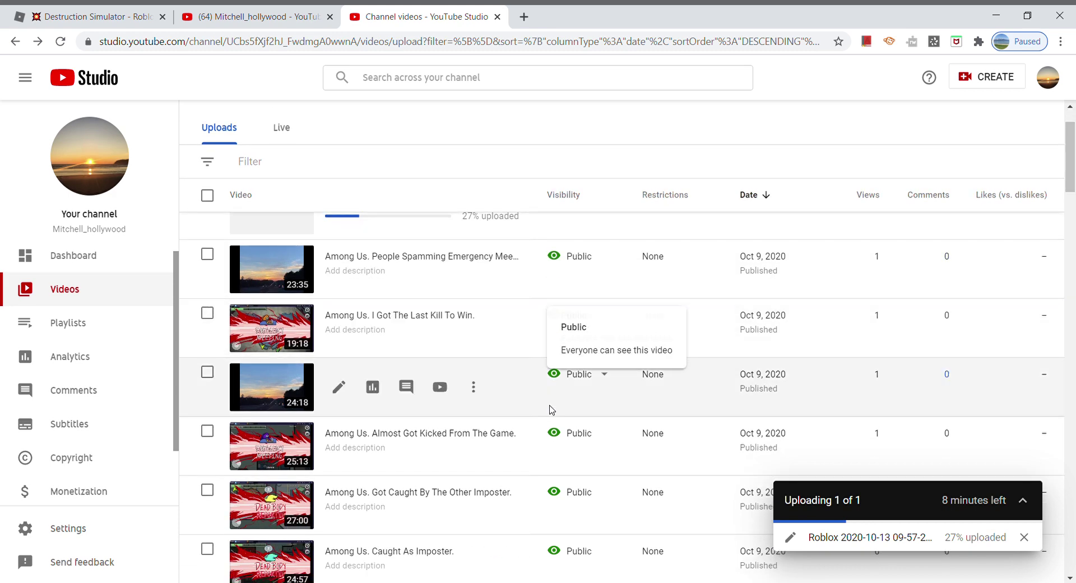
{"action": "scroll", "coordinate": [552, 410], "scroll_direction": "down", "scroll_amount": 5}
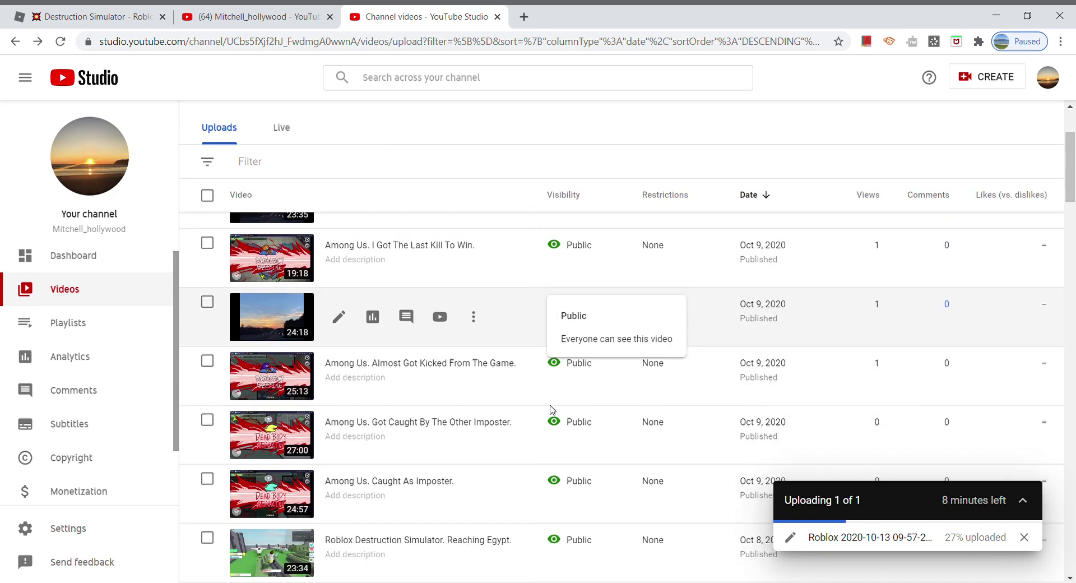
{"action": "scroll", "coordinate": [554, 411], "scroll_direction": "down", "scroll_amount": 4}
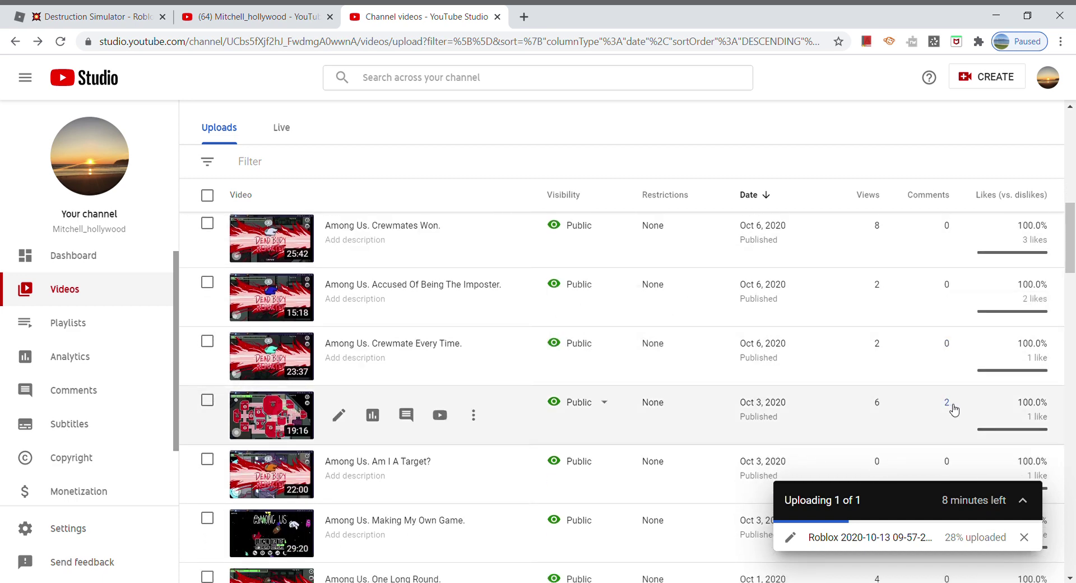
{"action": "left_click", "coordinate": [948, 402]}
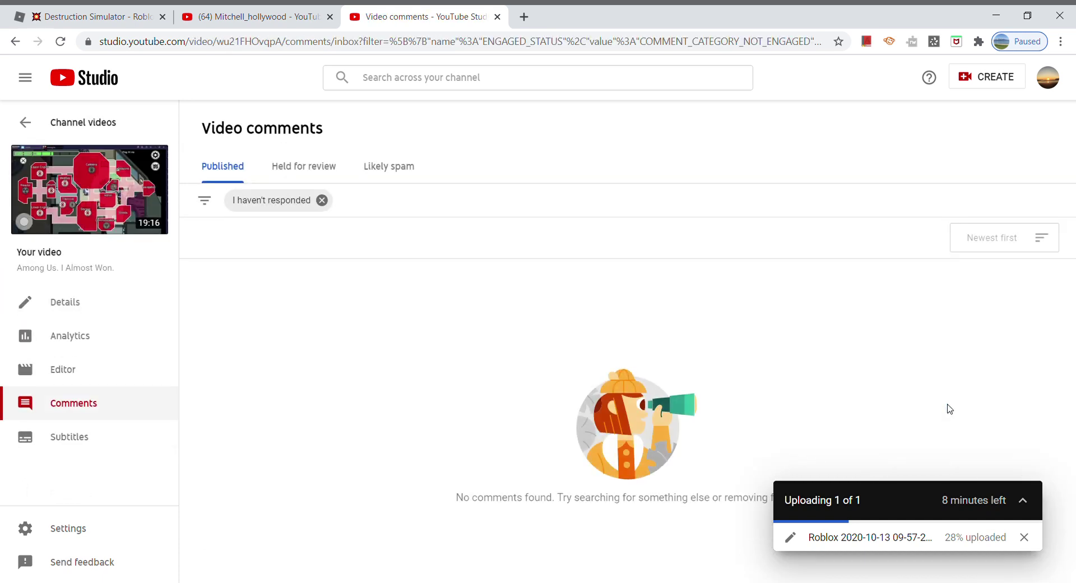
Check the video's held-for-review and likely-spam comments, and return to the published ones
{"action": "left_click", "coordinate": [325, 174]}
{"action": "left_click", "coordinate": [377, 176]}
{"action": "left_click", "coordinate": [219, 167]}
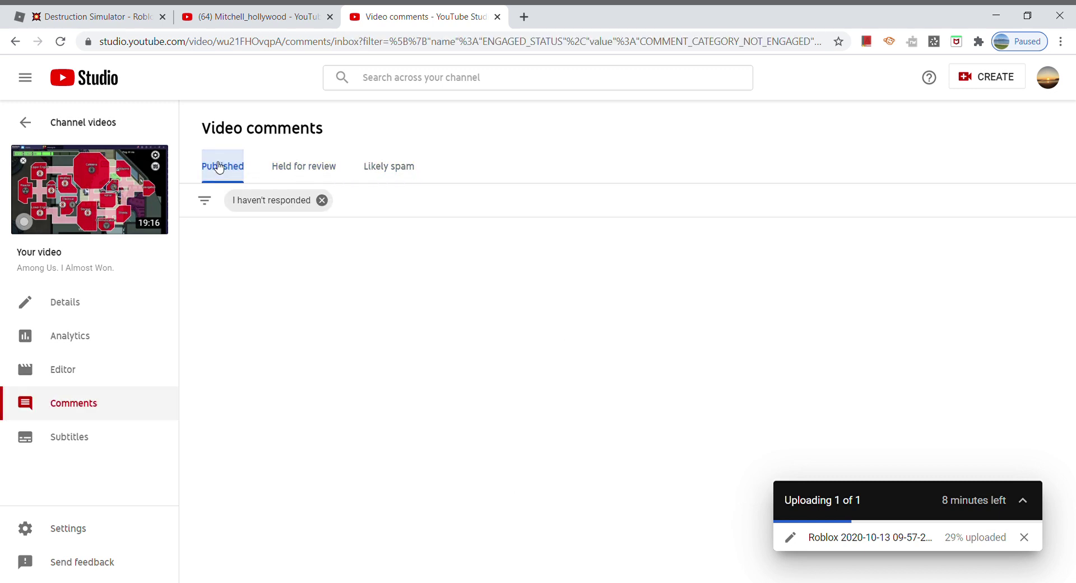
Try the Public subscribers filter on the video's comments, and remove both it and the "I haven't responded" filter
{"action": "left_click", "coordinate": [205, 200]}
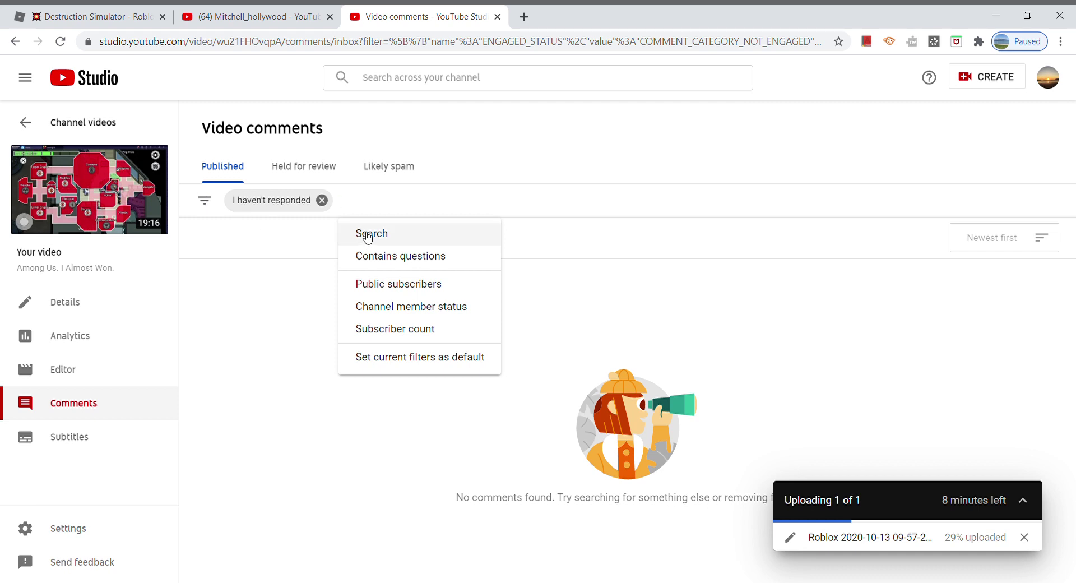
{"action": "left_click", "coordinate": [365, 287]}
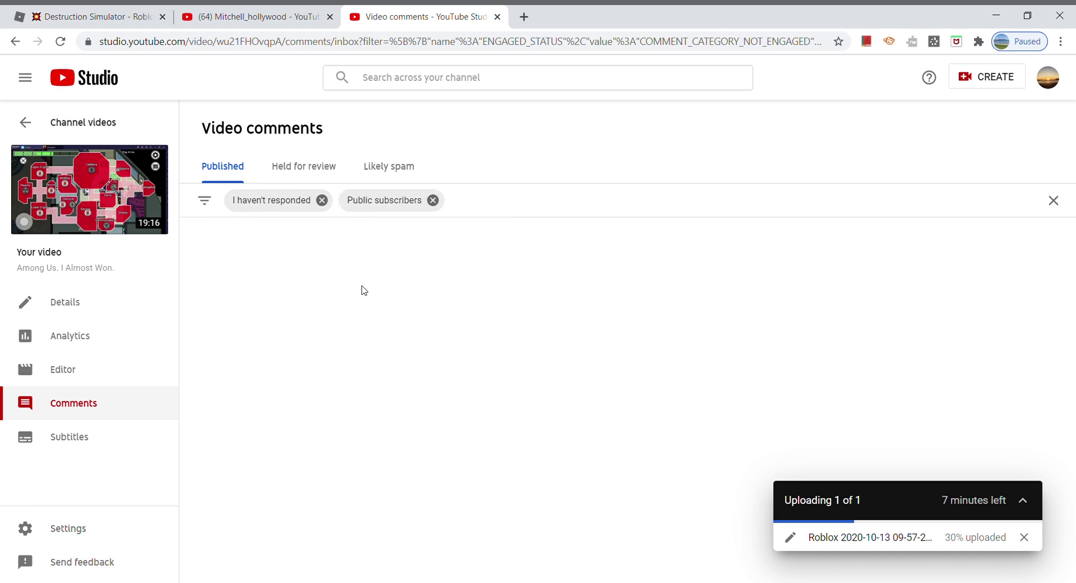
{"action": "left_click", "coordinate": [433, 200]}
{"action": "left_click", "coordinate": [322, 200]}
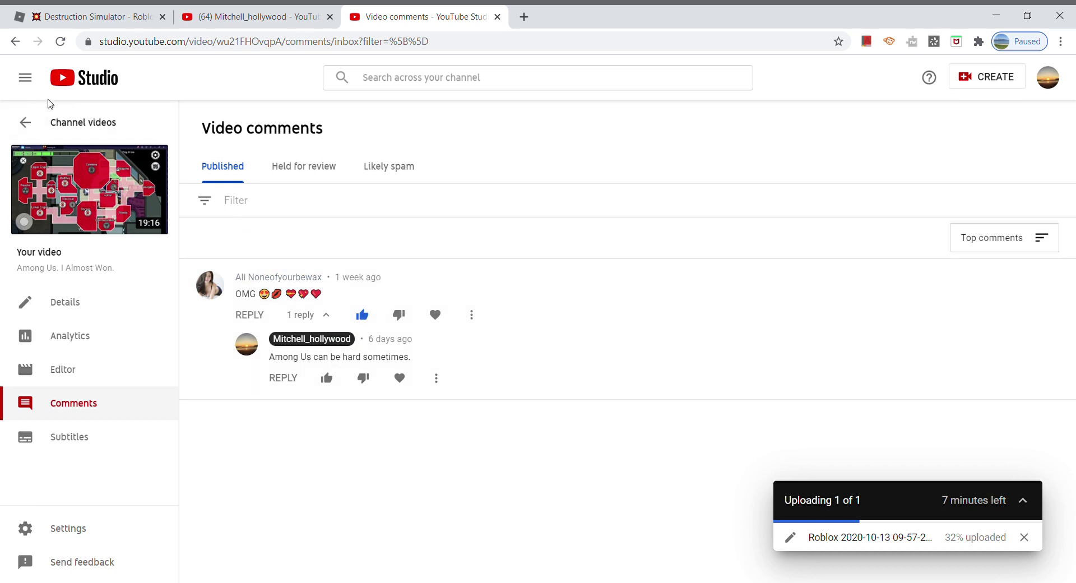
Go back to the channel's videos and open the comments of the 25:26 Roblox Fall Guys Tycoon video from Sep 24, 2020
{"action": "left_click", "coordinate": [58, 118]}
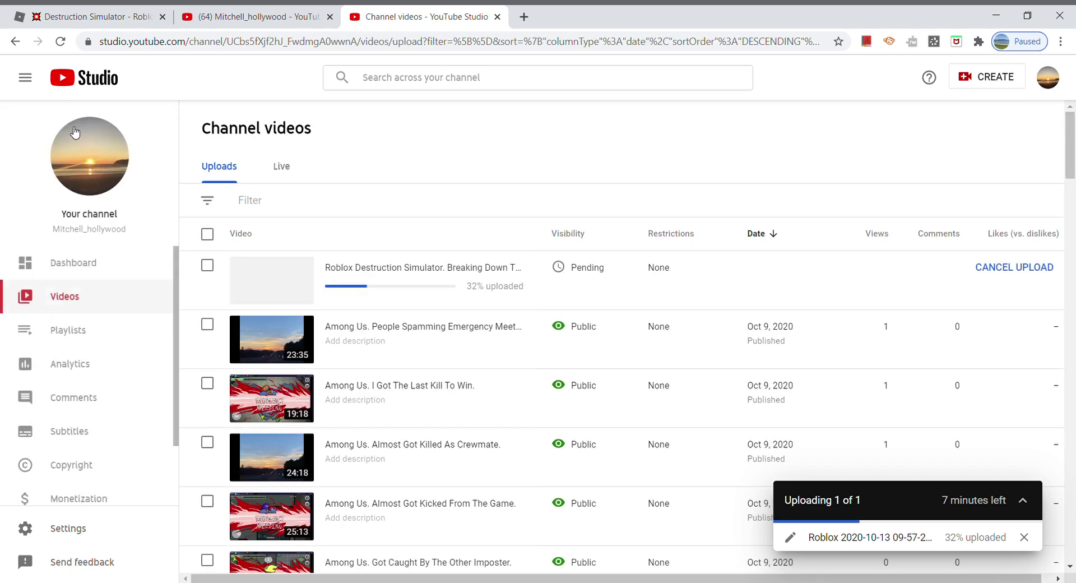
{"action": "scroll", "coordinate": [704, 338], "scroll_direction": "down", "scroll_amount": 9}
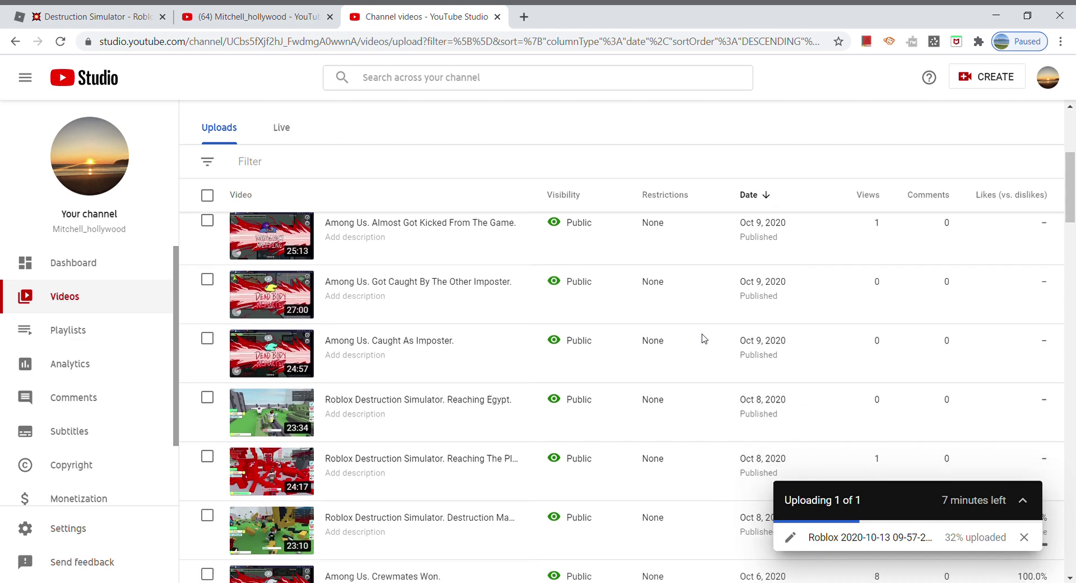
{"action": "scroll", "coordinate": [704, 338], "scroll_direction": "down", "scroll_amount": 5}
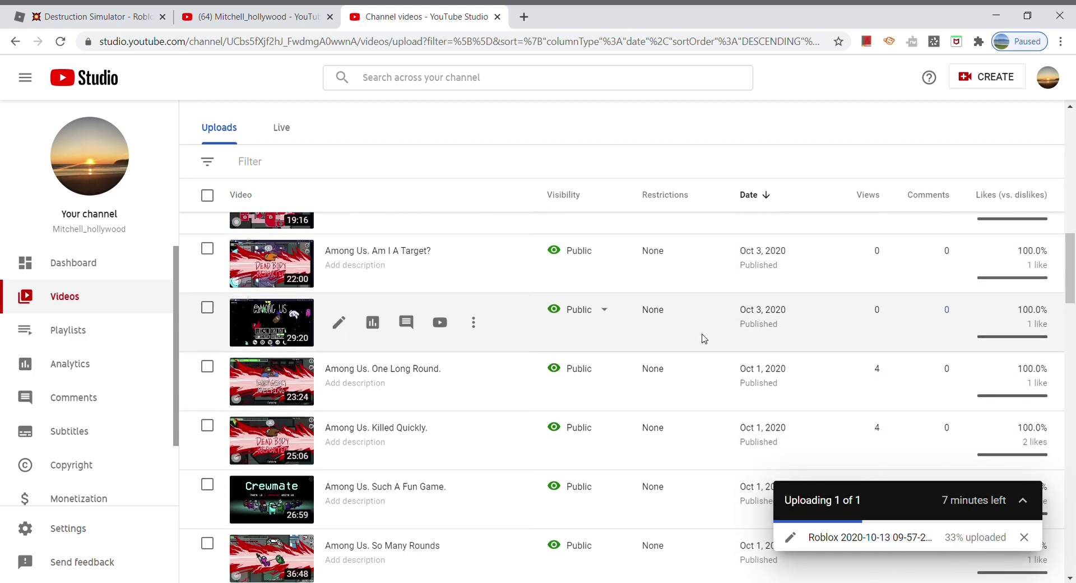
{"action": "scroll", "coordinate": [705, 338], "scroll_direction": "down", "scroll_amount": 8}
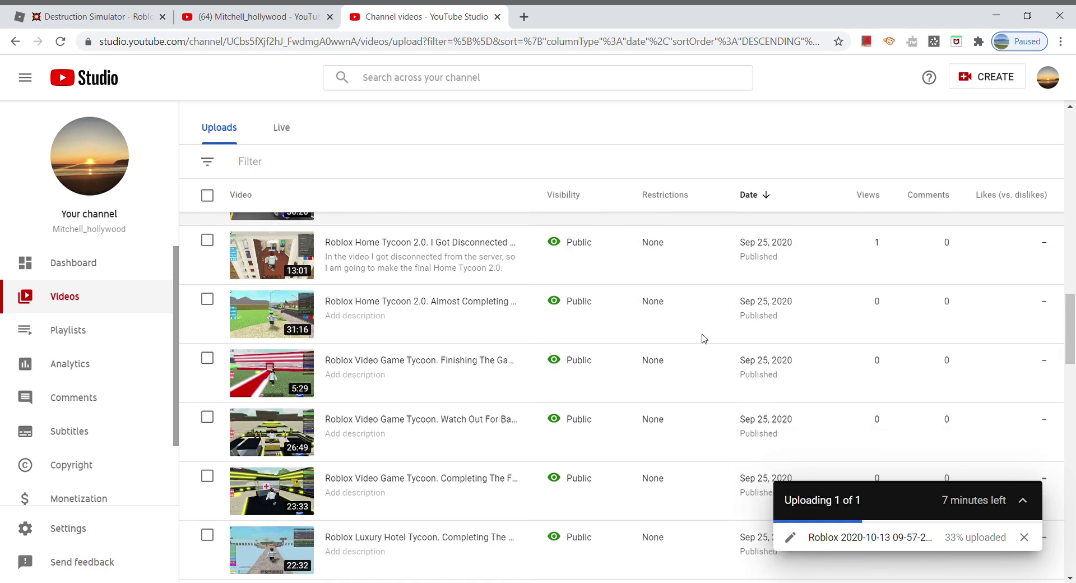
{"action": "scroll", "coordinate": [705, 339], "scroll_direction": "down", "scroll_amount": 8}
{"action": "scroll", "coordinate": [728, 314], "scroll_direction": "down", "scroll_amount": 2}
{"action": "scroll", "coordinate": [885, 286], "scroll_direction": "up", "scroll_amount": 2}
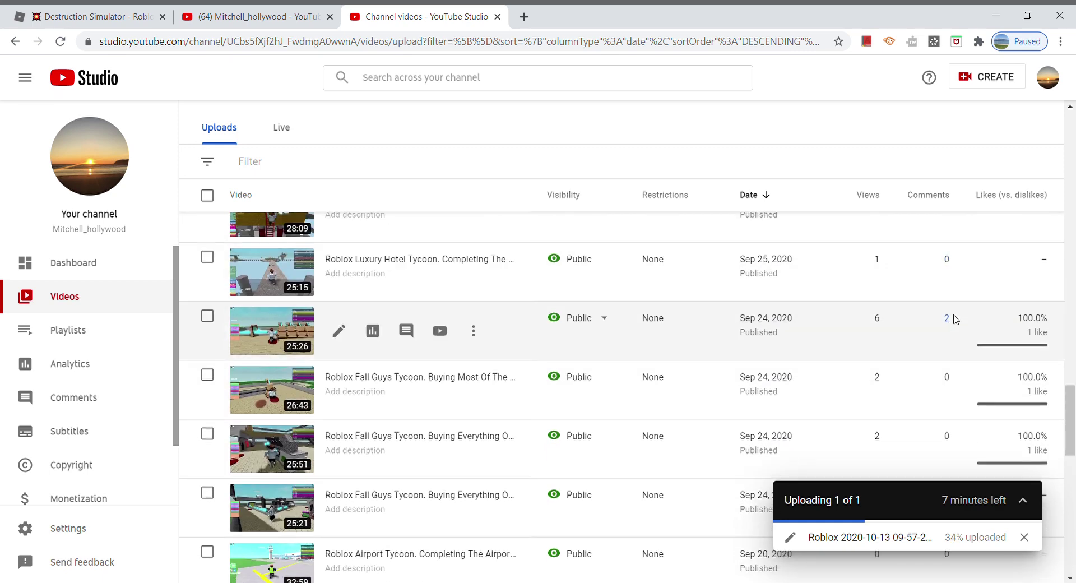
{"action": "left_click", "coordinate": [947, 319]}
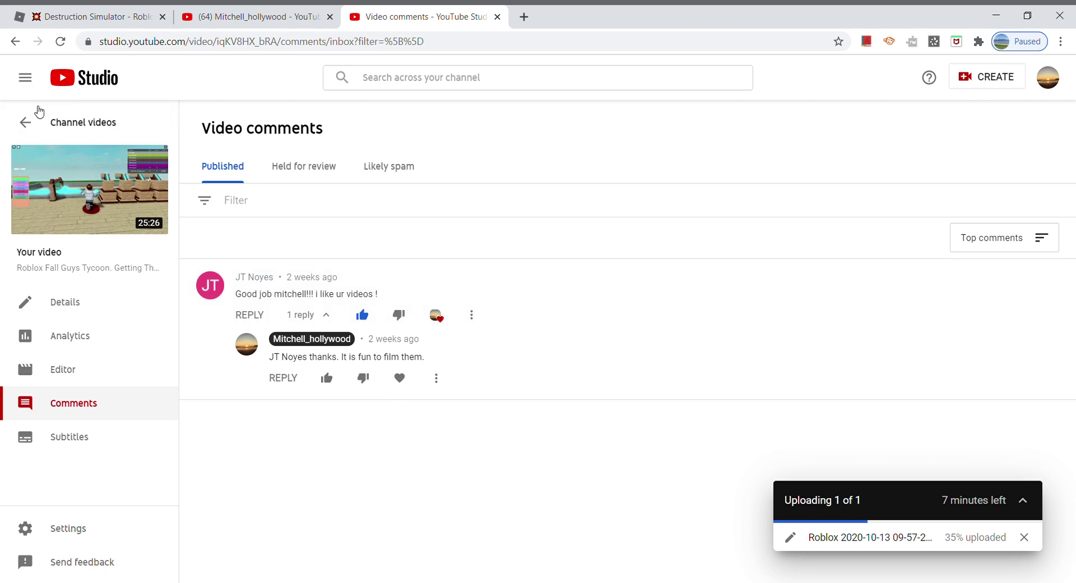
Reopen the comments of "Among Us. I Almost Won." from the channel's videos and give the viewer's "OMG" comment a heart
{"action": "left_click", "coordinate": [44, 122]}
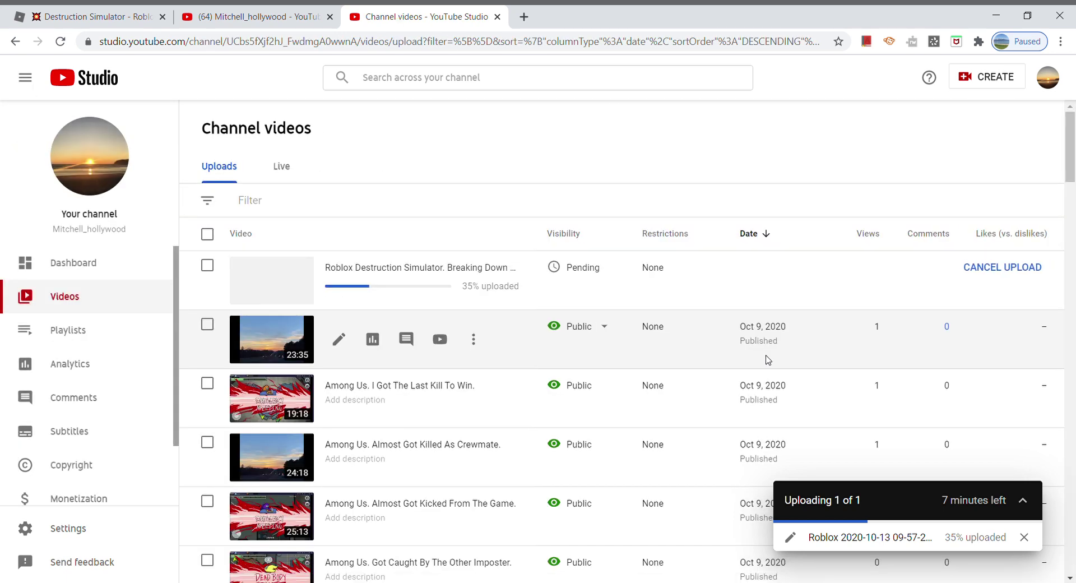
{"action": "scroll", "coordinate": [676, 346], "scroll_direction": "down", "scroll_amount": 6}
{"action": "scroll", "coordinate": [786, 360], "scroll_direction": "down", "scroll_amount": 5}
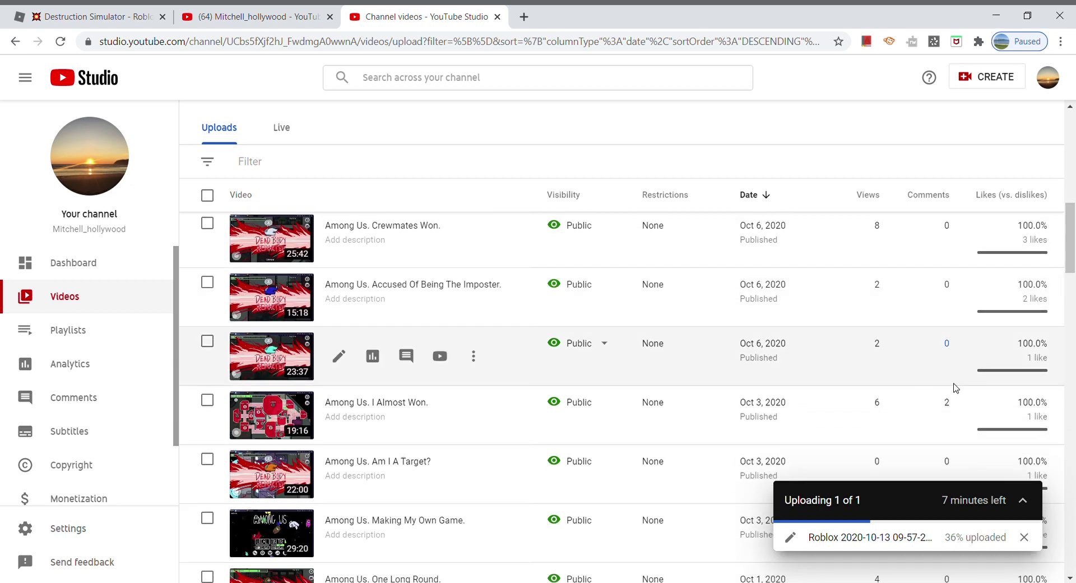
{"action": "left_click", "coordinate": [951, 412]}
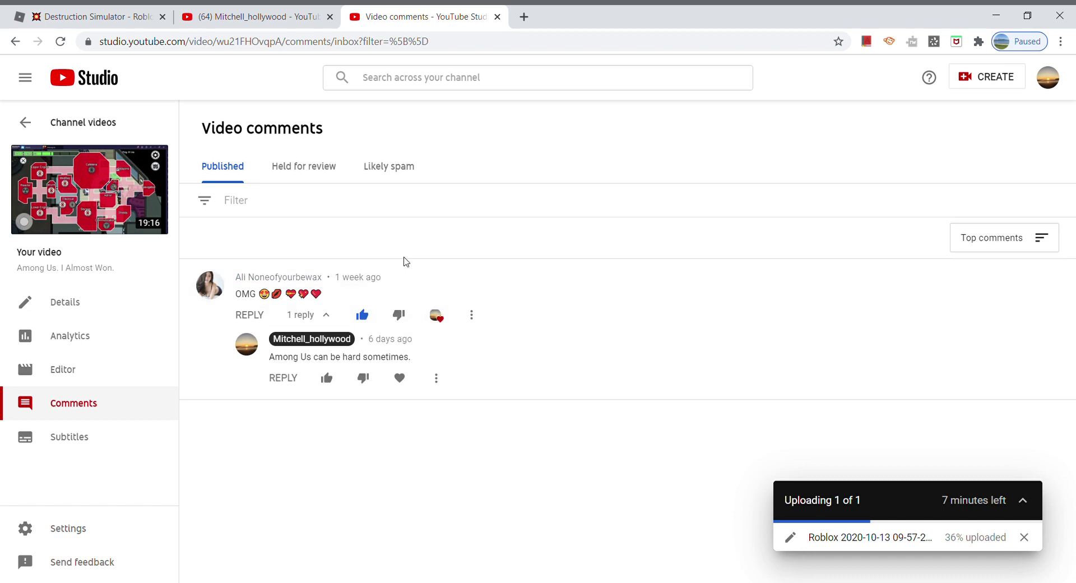
Return to the channel's videos and open the comments of the 23:30 Roblox Game Company Tycoon video from Sep 19, 2020
{"action": "left_click", "coordinate": [15, 41]}
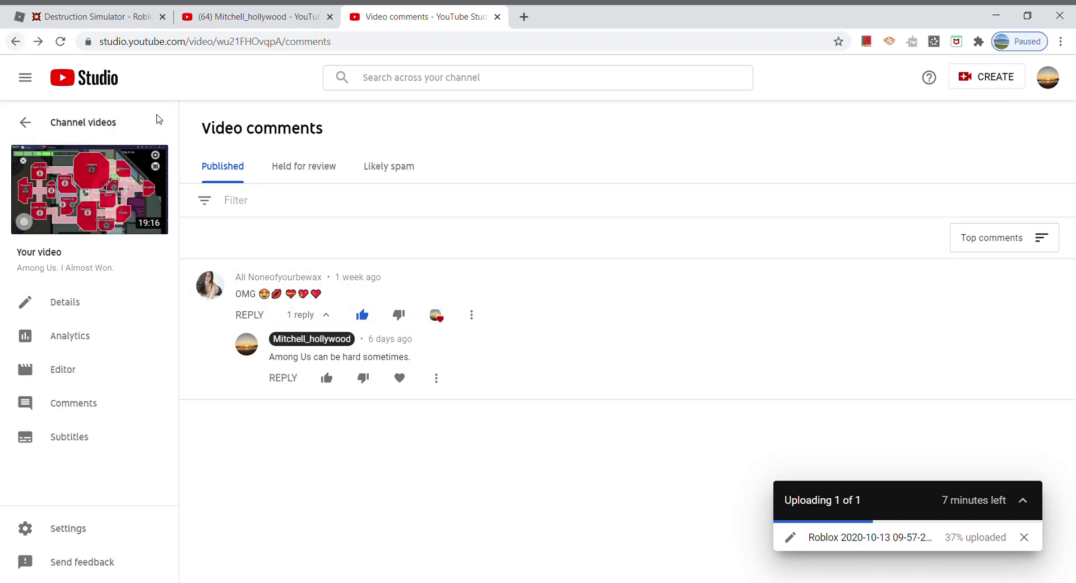
{"action": "left_click", "coordinate": [24, 122]}
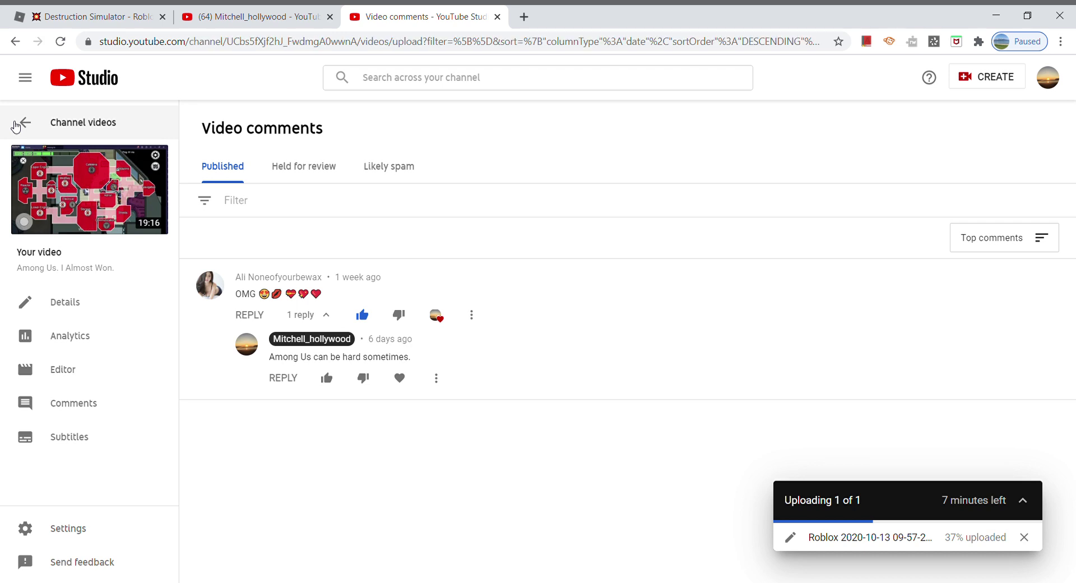
{"action": "scroll", "coordinate": [818, 374], "scroll_direction": "down", "scroll_amount": 10}
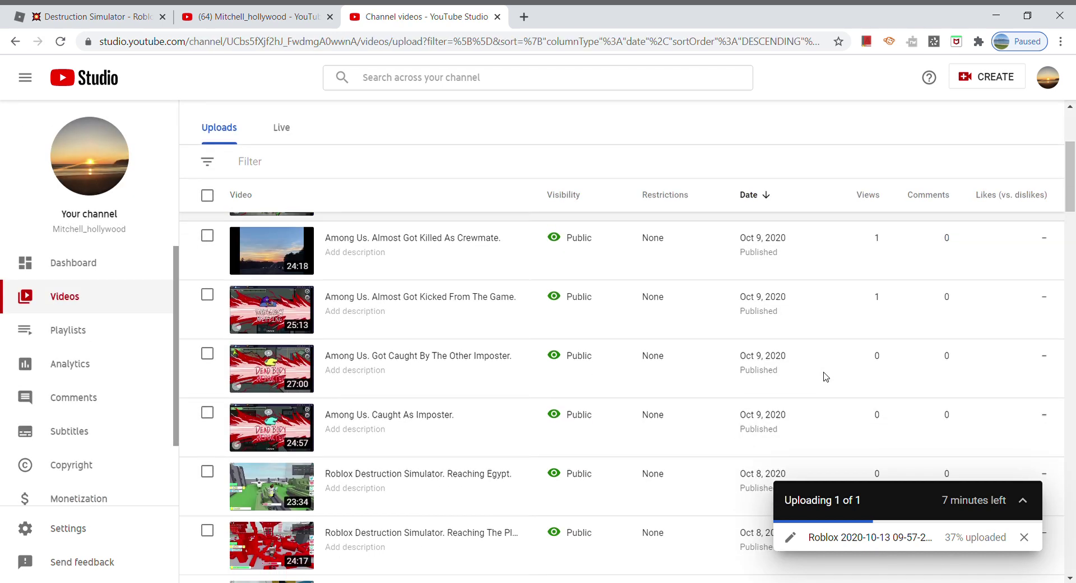
{"action": "scroll", "coordinate": [825, 377], "scroll_direction": "down", "scroll_amount": 5}
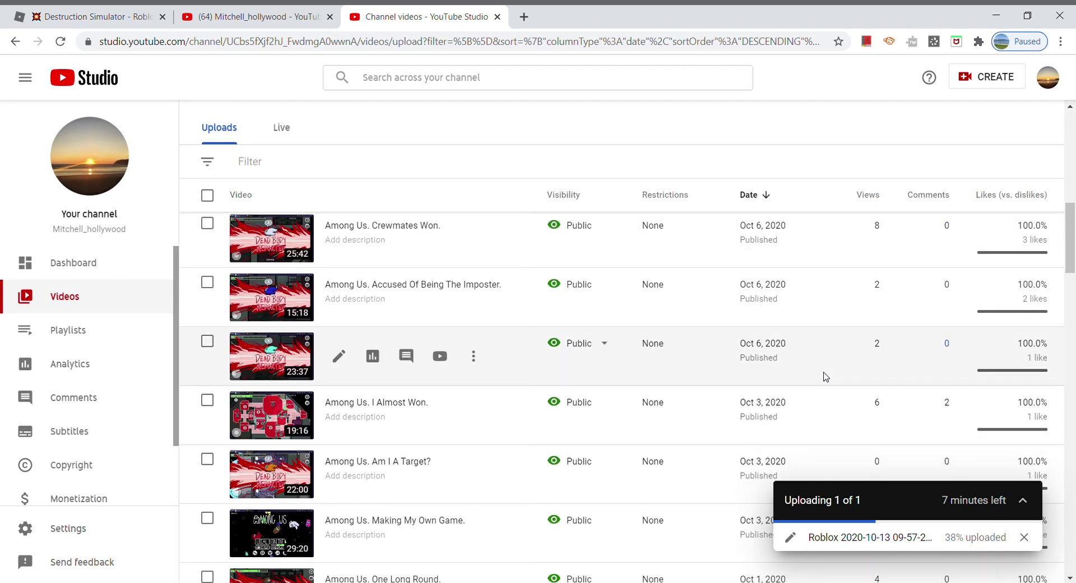
{"action": "scroll", "coordinate": [825, 376], "scroll_direction": "down", "scroll_amount": 9}
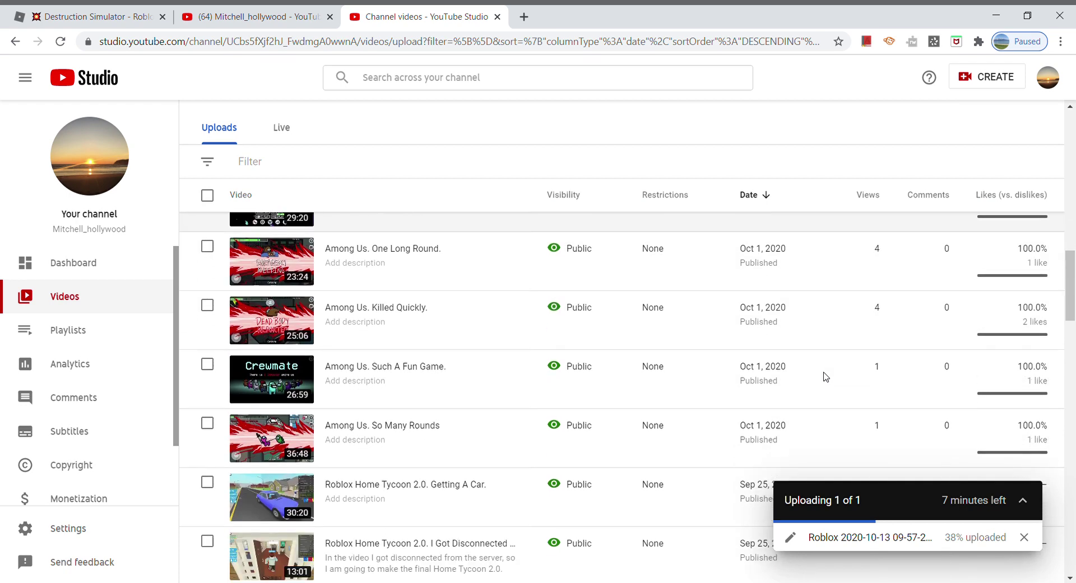
{"action": "scroll", "coordinate": [826, 377], "scroll_direction": "down", "scroll_amount": 10}
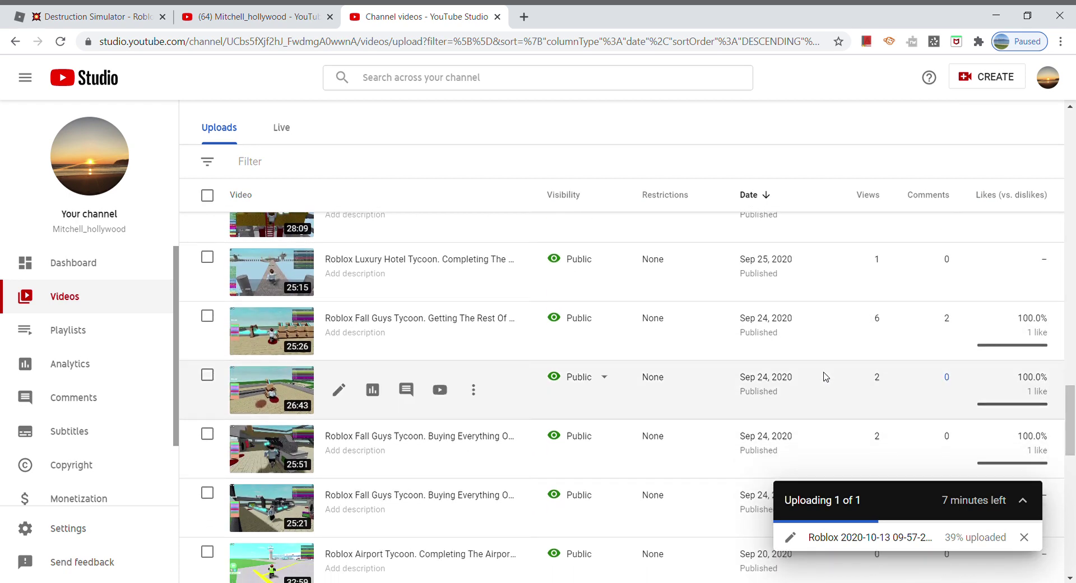
{"action": "scroll", "coordinate": [825, 377], "scroll_direction": "down", "scroll_amount": 4}
{"action": "scroll", "coordinate": [826, 376], "scroll_direction": "down", "scroll_amount": 8}
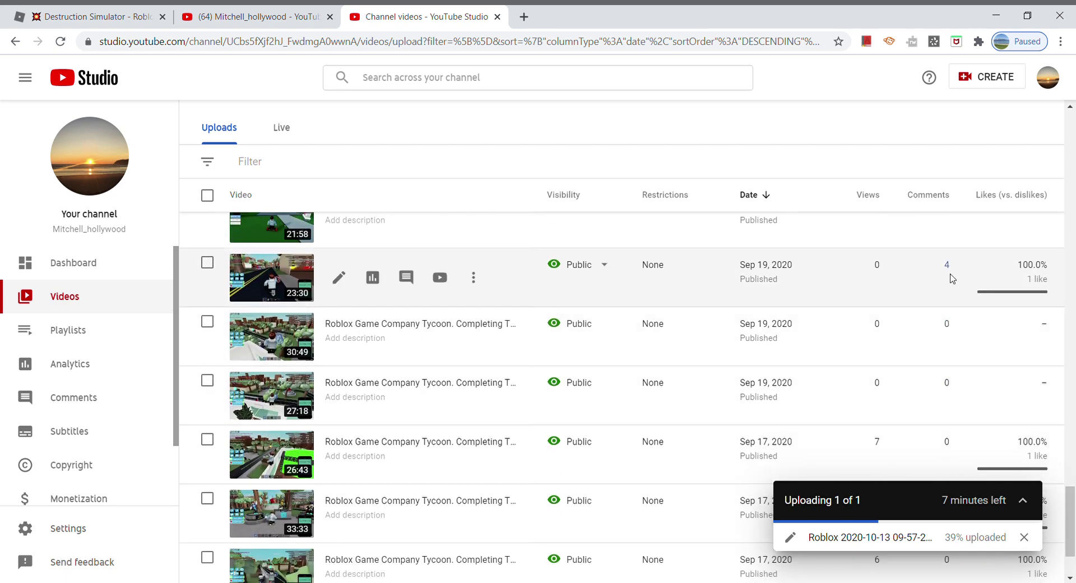
{"action": "left_click", "coordinate": [948, 267]}
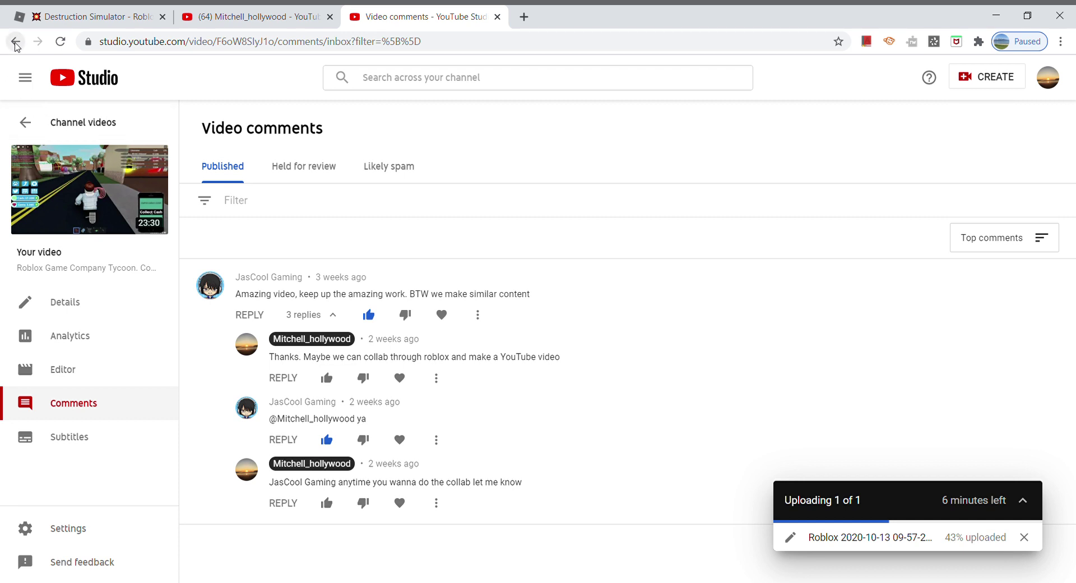
Give hearts to the viewer's "Amazing video, keep up the amazing work" comment and to the same viewer's reply in its thread
{"action": "left_click", "coordinate": [443, 314]}
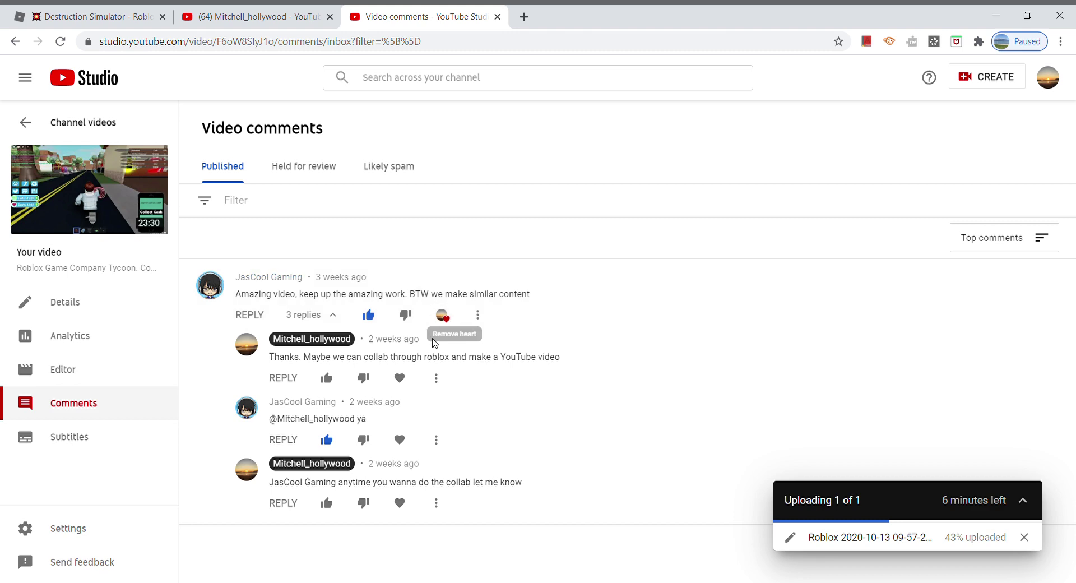
{"action": "left_click", "coordinate": [404, 436]}
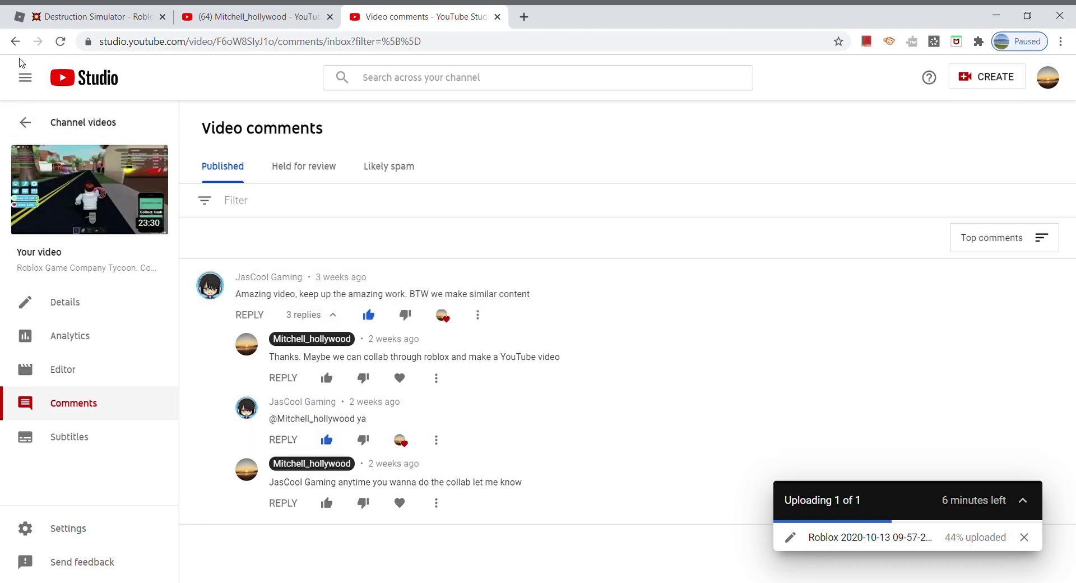
Return to the channel's videos, collapse the upload progress notice and go to the second page of the list
{"action": "left_click", "coordinate": [46, 121]}
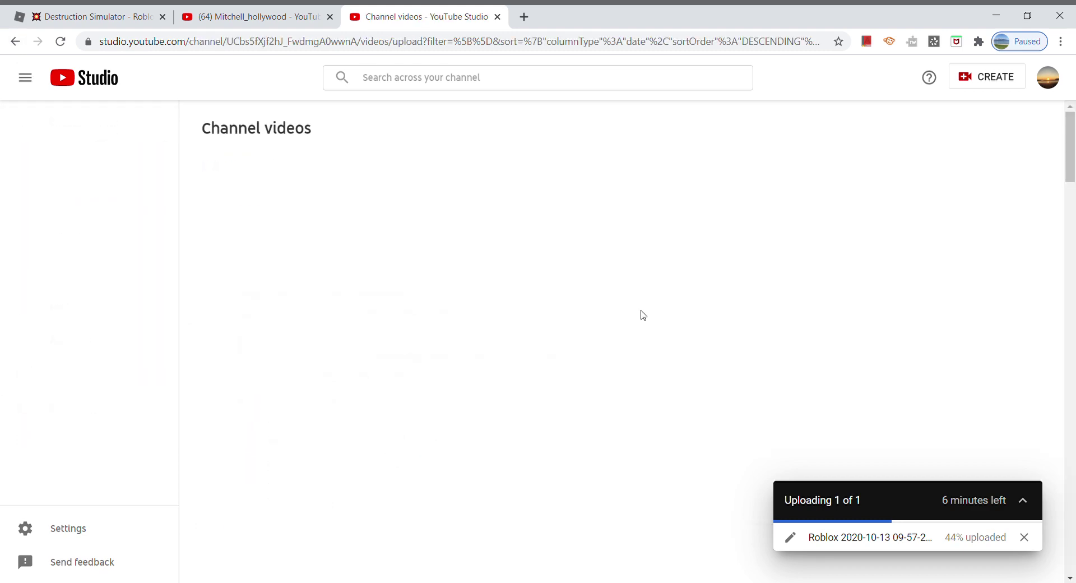
{"action": "scroll", "coordinate": [642, 325], "scroll_direction": "down", "scroll_amount": 10}
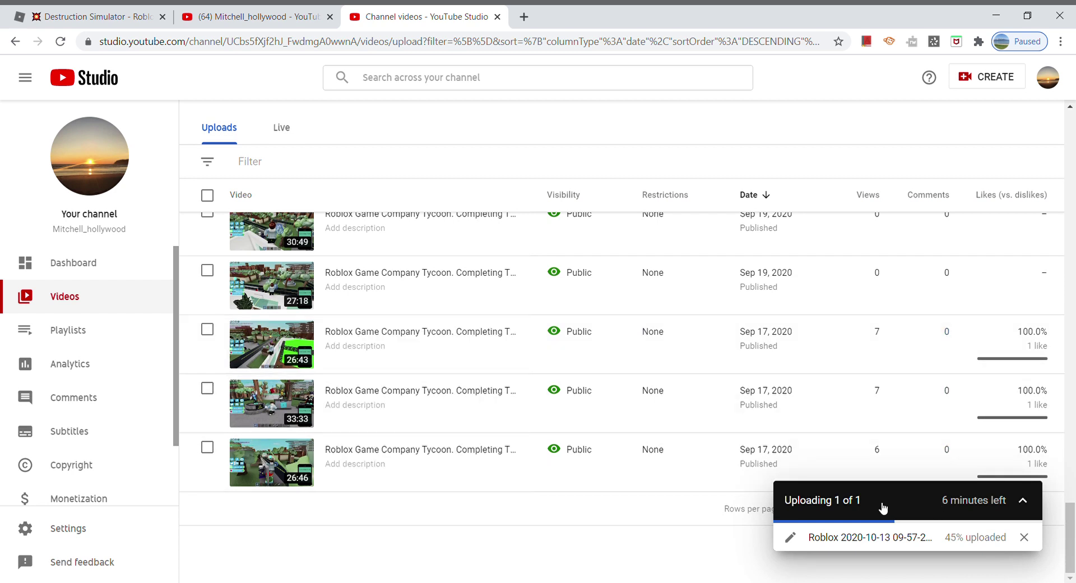
{"action": "left_click", "coordinate": [1025, 503]}
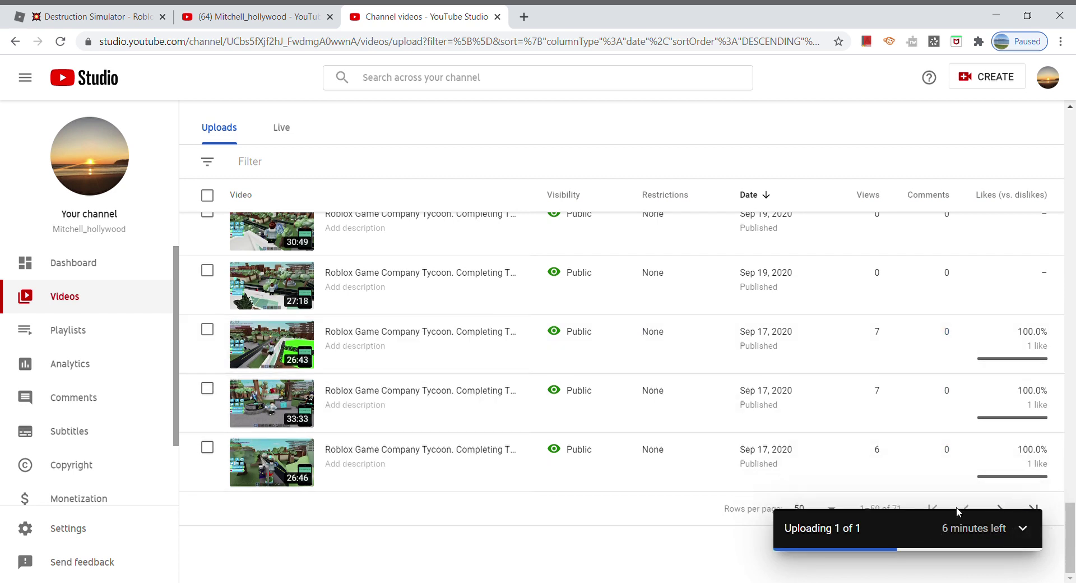
{"action": "left_click", "coordinate": [1003, 509]}
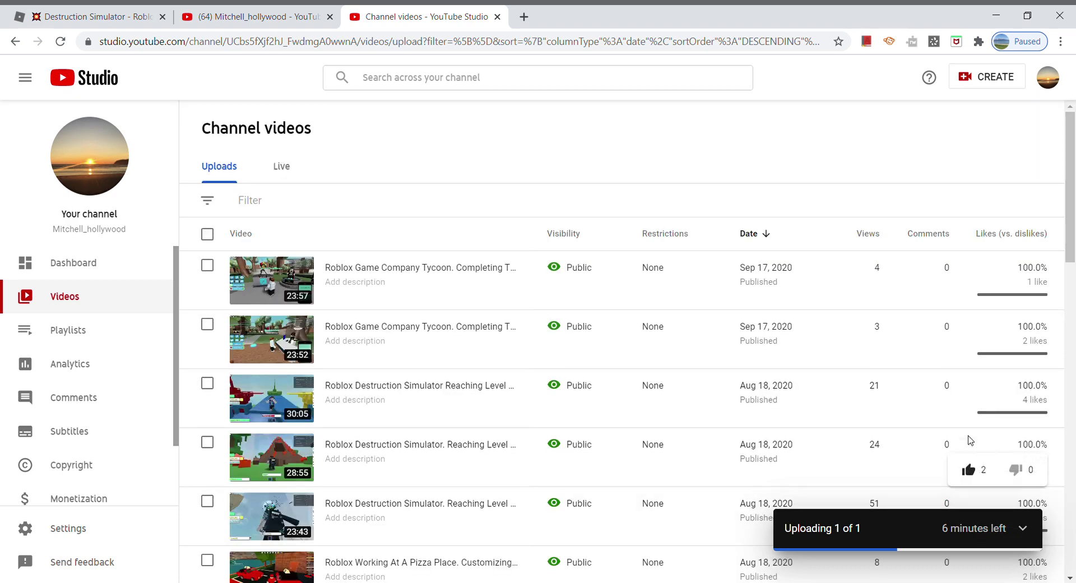
Open the comments of the oldest upload, the 12:04 Roblox Neighborhood of Robloxia patrolling video from Dec 21, 2019
{"action": "scroll", "coordinate": [967, 437], "scroll_direction": "down", "scroll_amount": 4}
{"action": "scroll", "coordinate": [961, 426], "scroll_direction": "down", "scroll_amount": 12}
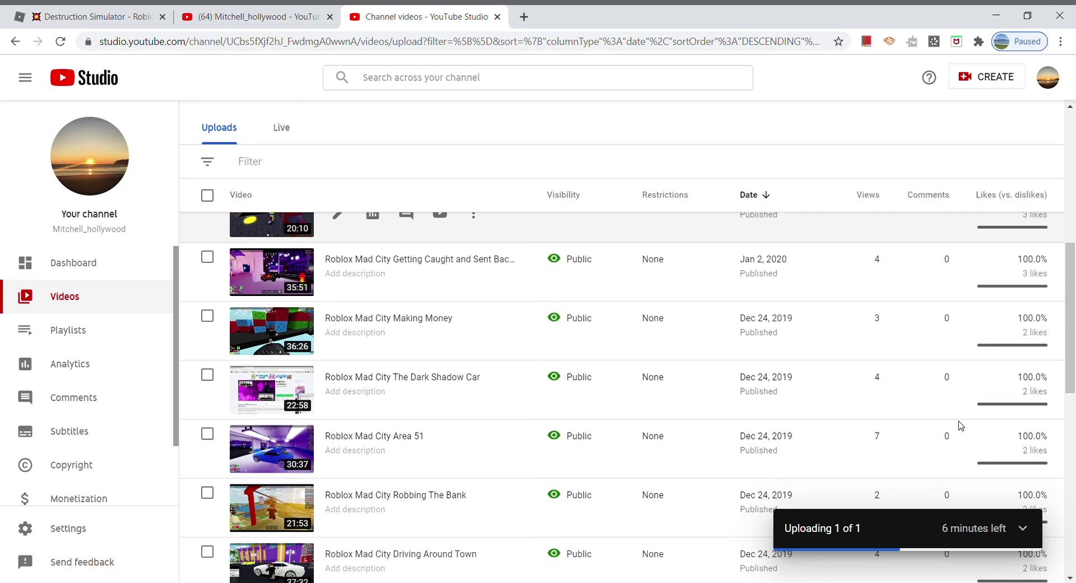
{"action": "scroll", "coordinate": [960, 426], "scroll_direction": "down", "scroll_amount": 3}
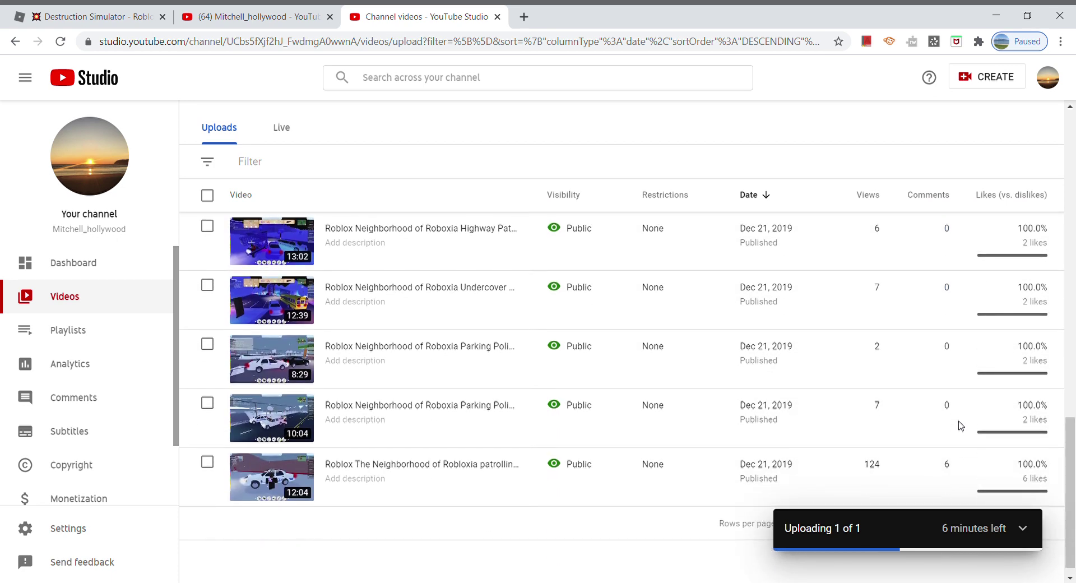
{"action": "left_click", "coordinate": [948, 450]}
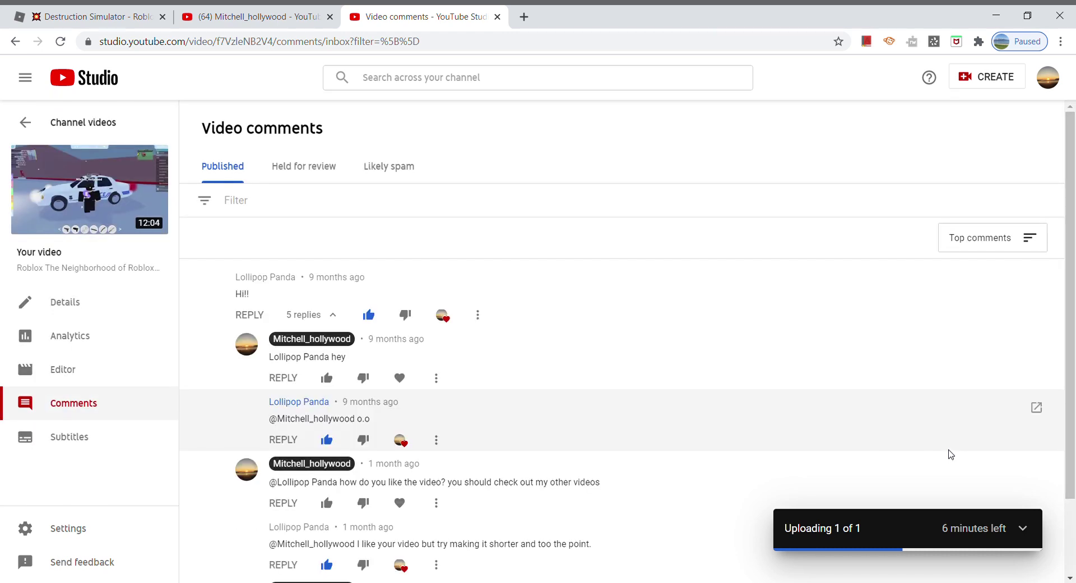
Read the replies in the patrolling video's comment thread, then return to the channel's videos and look through the second page's comment counts
{"action": "scroll", "coordinate": [485, 390], "scroll_direction": "down", "scroll_amount": 2}
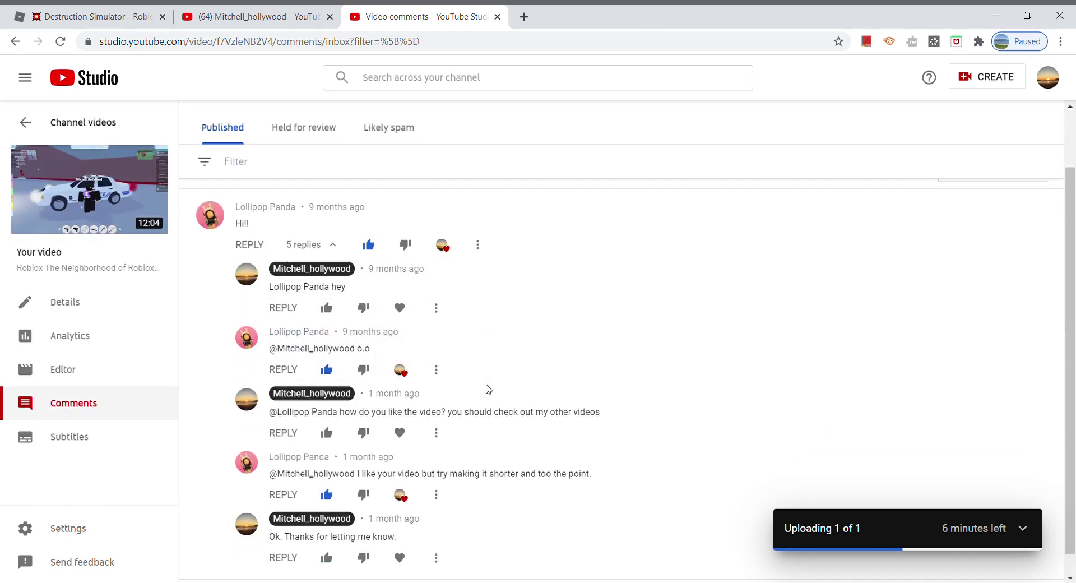
{"action": "scroll", "coordinate": [488, 388], "scroll_direction": "down", "scroll_amount": 1}
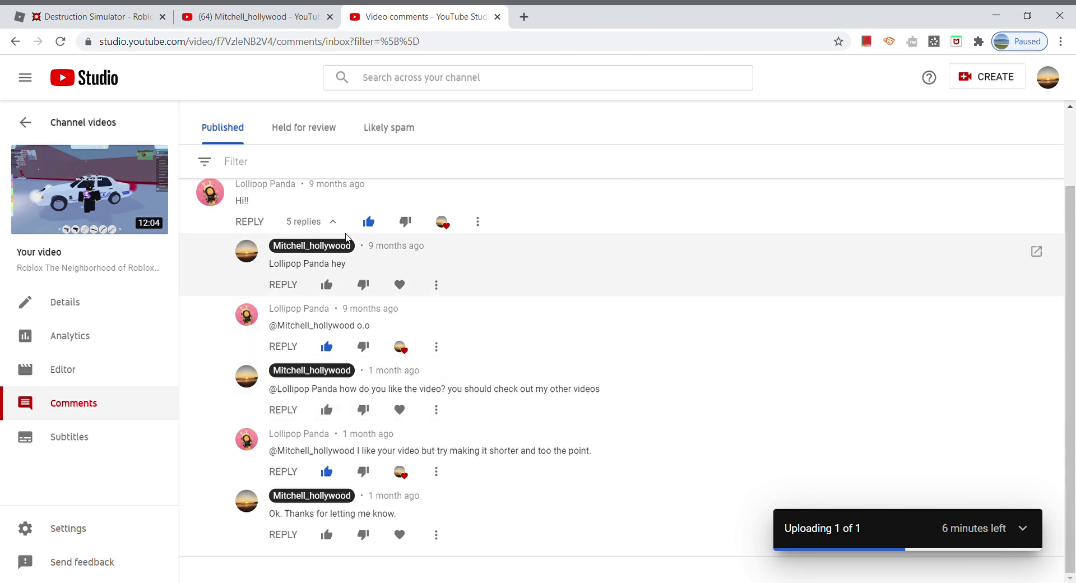
{"action": "left_click", "coordinate": [48, 132]}
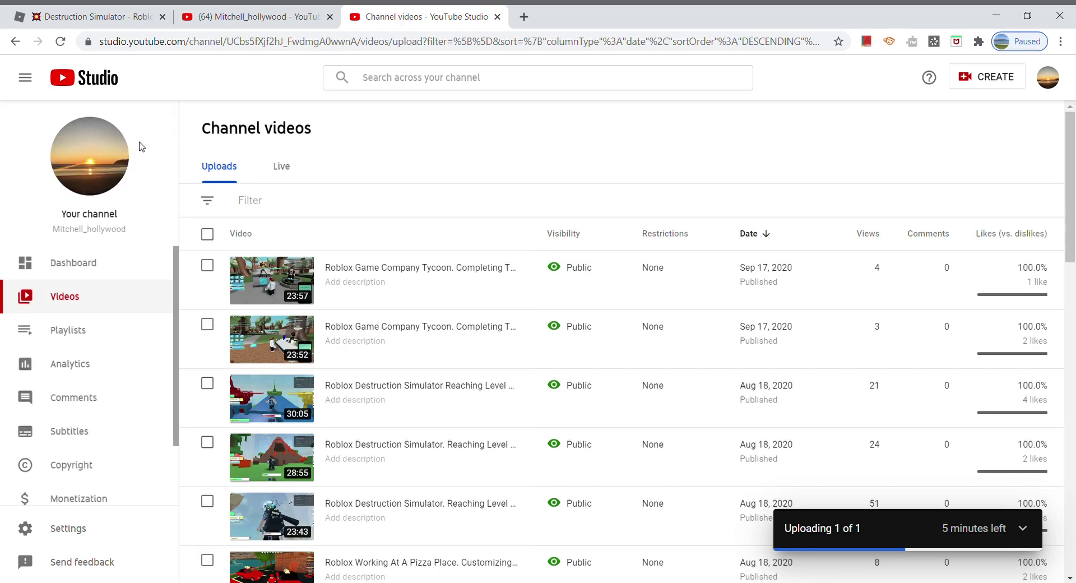
{"action": "scroll", "coordinate": [314, 314], "scroll_direction": "down", "scroll_amount": 3}
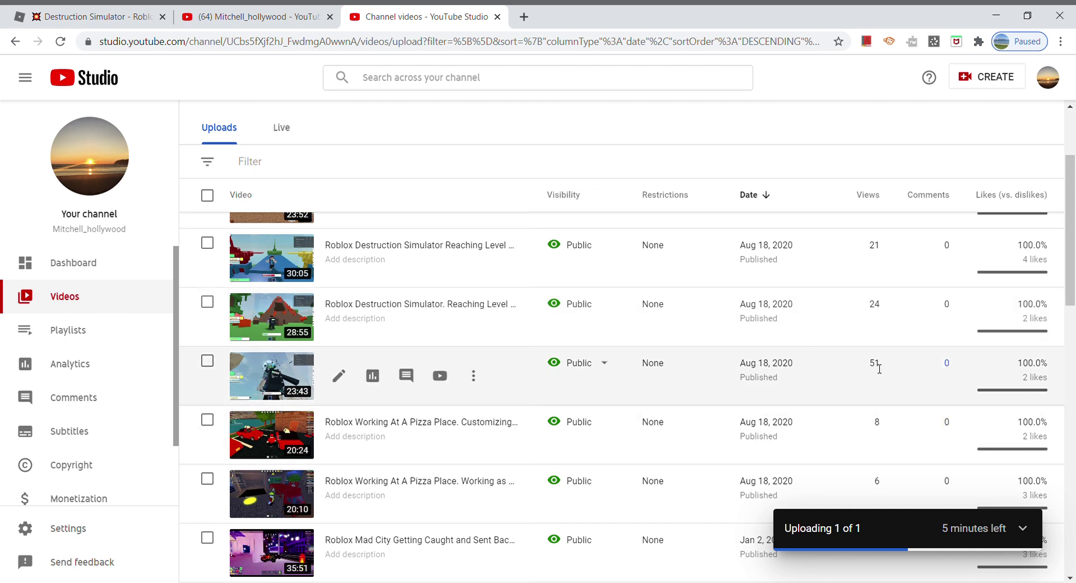
{"action": "mouse_move", "coordinate": [1037, 375]}
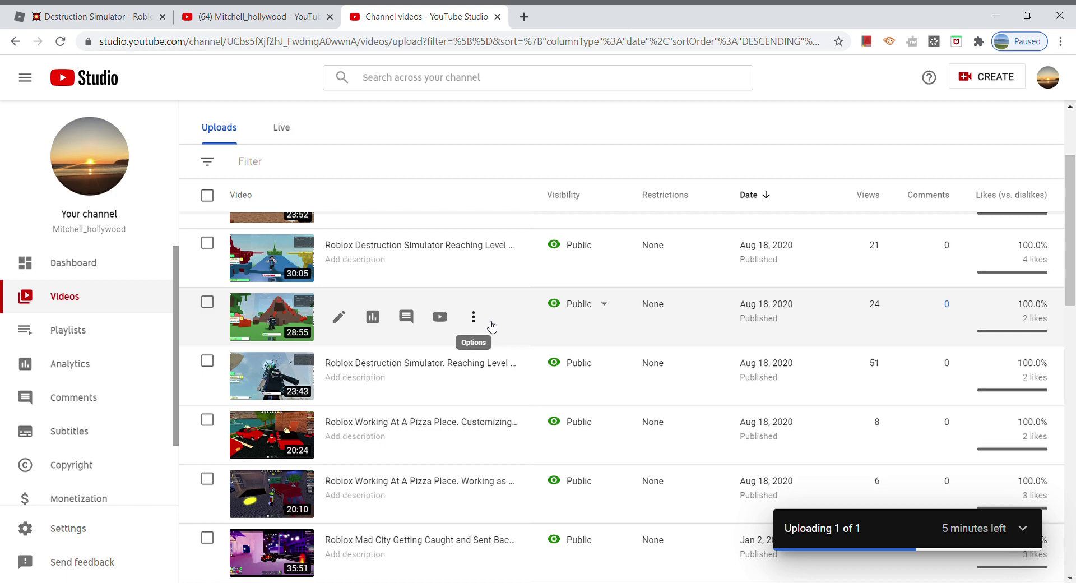
{"action": "scroll", "coordinate": [637, 408], "scroll_direction": "down", "scroll_amount": 15}
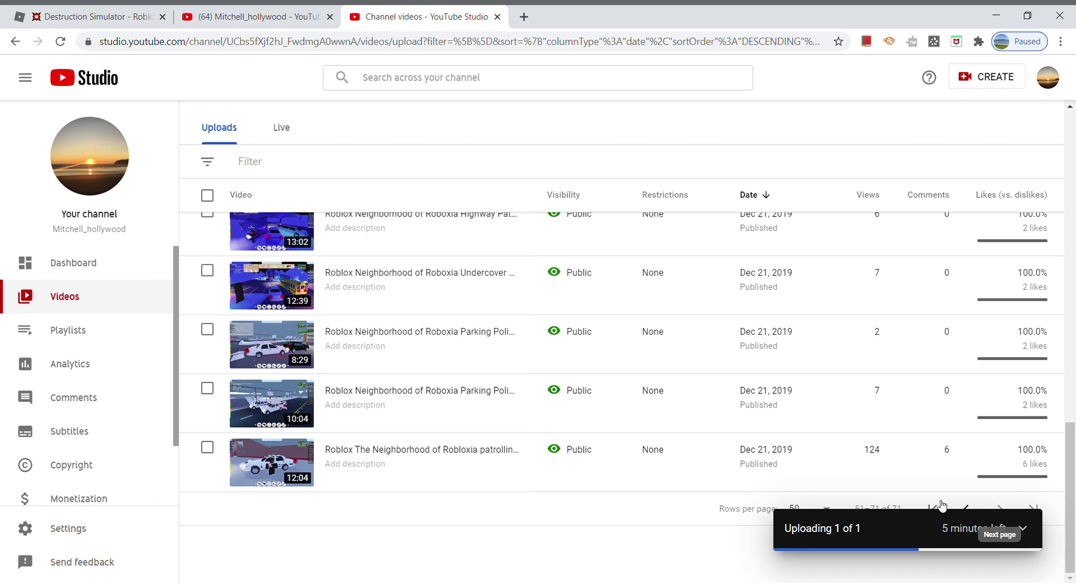
Check the details of the 12:04 Neighborhood of Robloxia patrolling video and open it in the video editor to inspect its timeline
{"action": "left_click", "coordinate": [286, 462]}
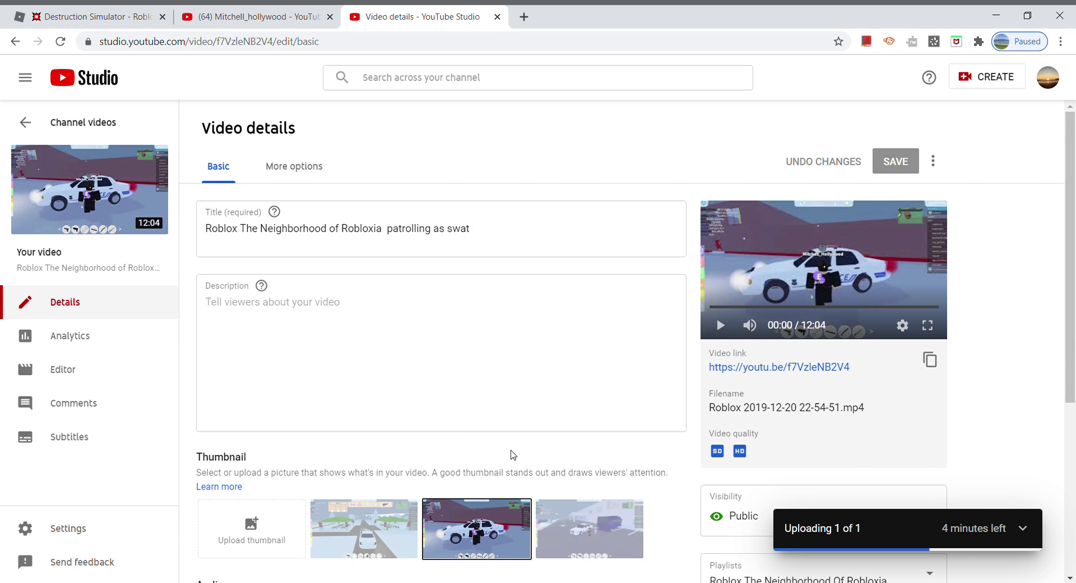
{"action": "scroll", "coordinate": [508, 449], "scroll_direction": "down", "scroll_amount": 5}
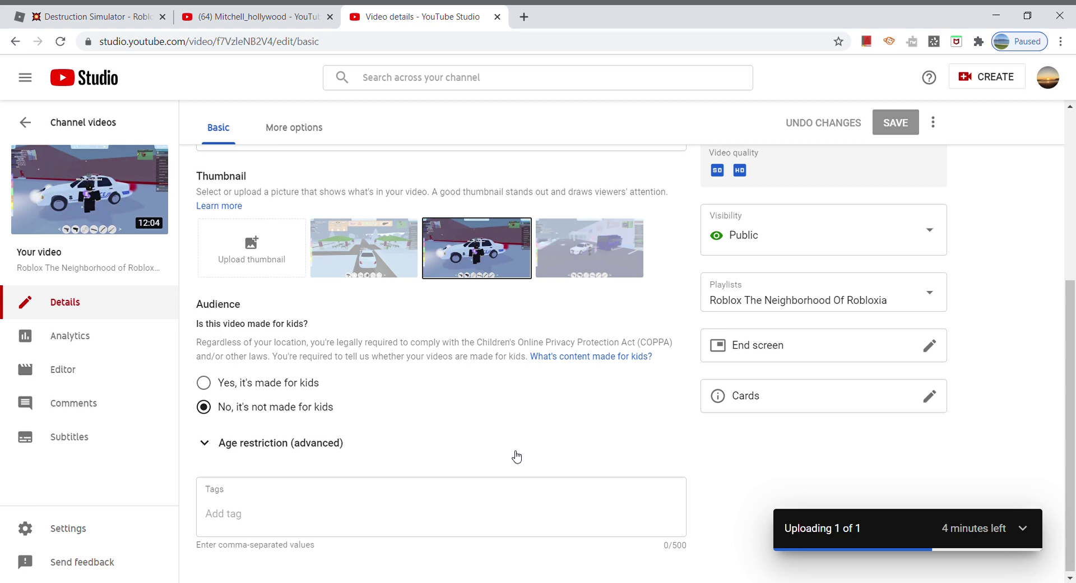
{"action": "left_click", "coordinate": [107, 367]}
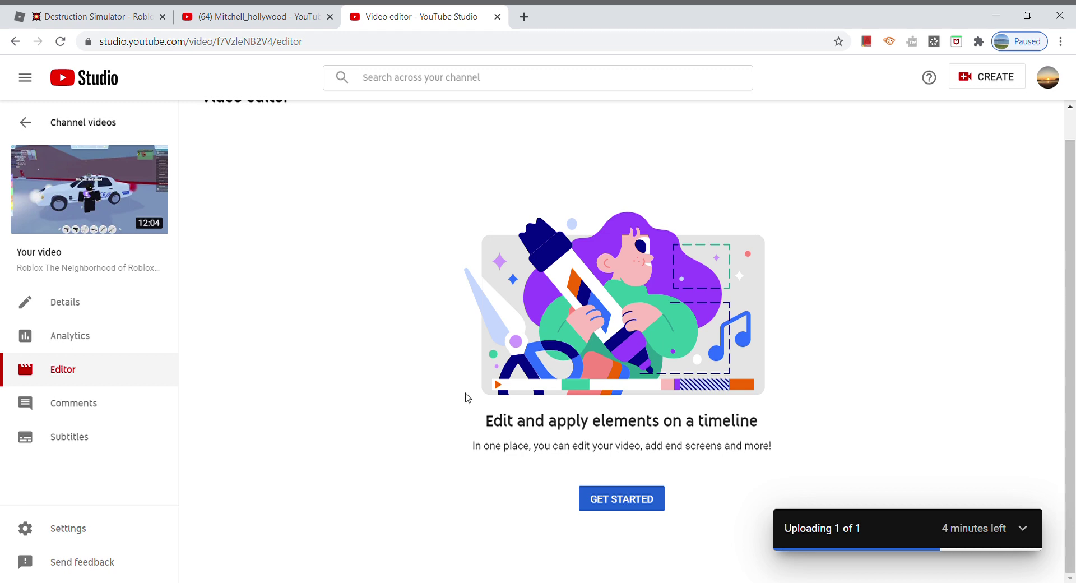
{"action": "left_click", "coordinate": [622, 502]}
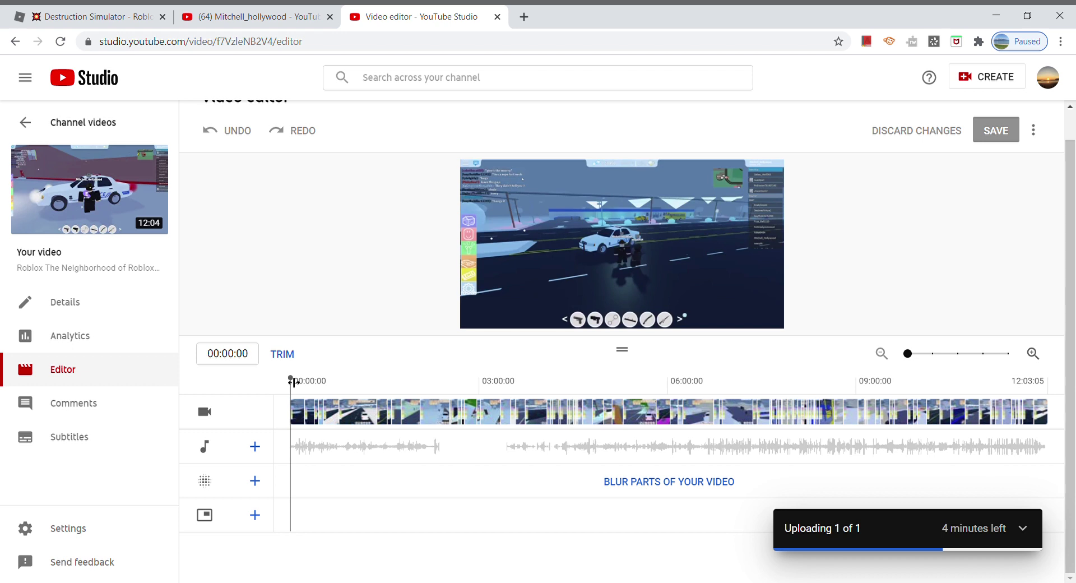
{"action": "left_click_drag", "start_coordinate": [297, 382], "coordinate": [284, 401]}
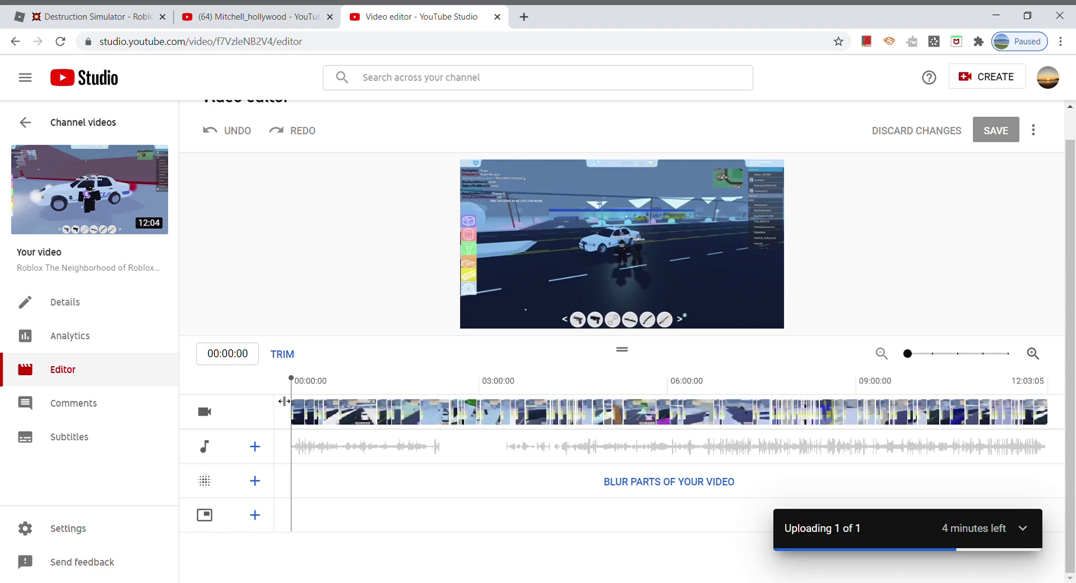
Return to the first page of channel videos and open the 23:35 Among Us emergency meeting video in the video editor
{"action": "left_click", "coordinate": [112, 129]}
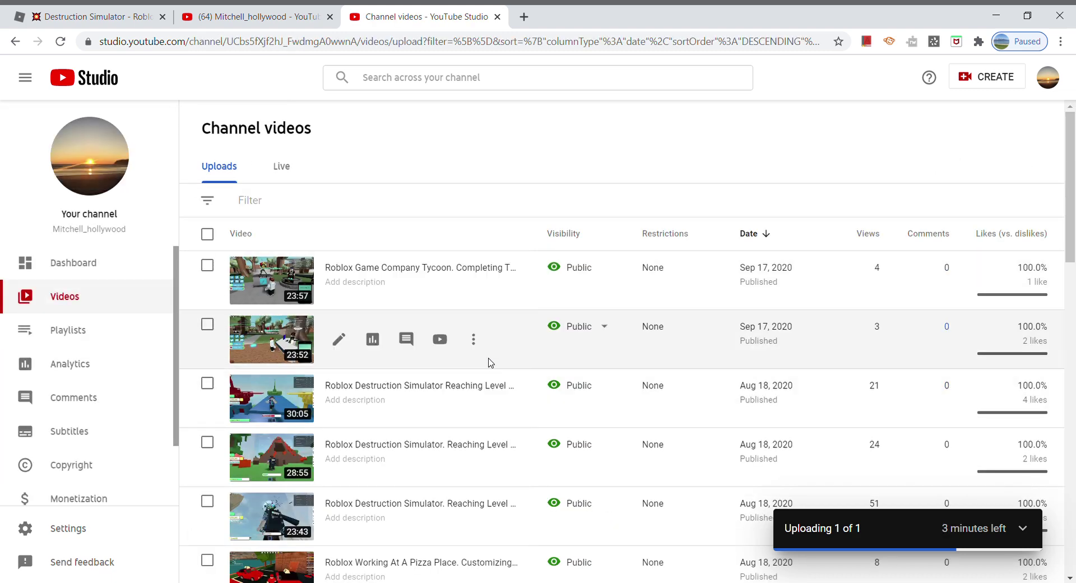
{"action": "scroll", "coordinate": [508, 372], "scroll_direction": "down", "scroll_amount": 15}
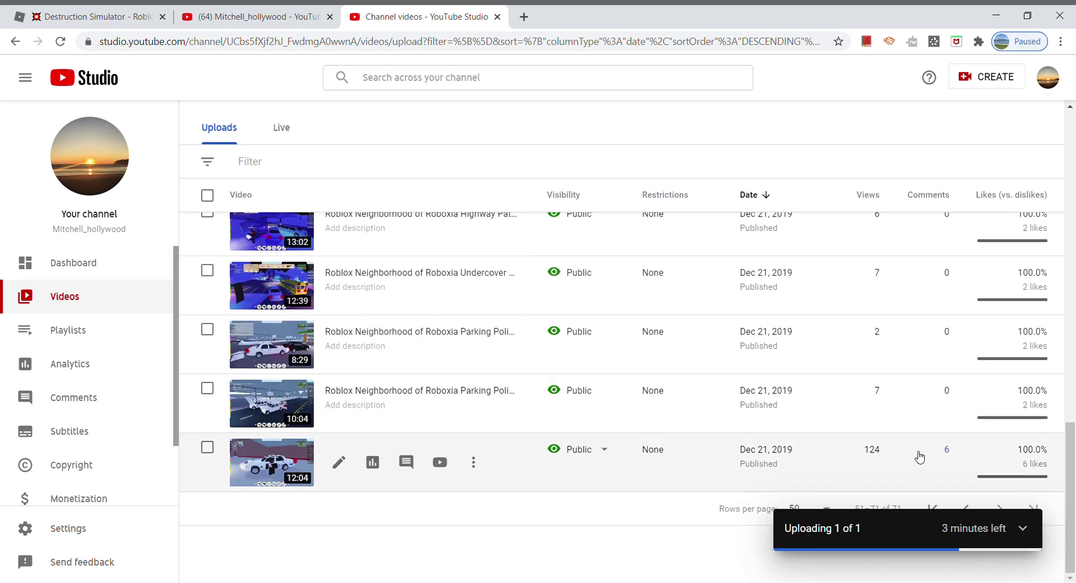
{"action": "left_click", "coordinate": [967, 506]}
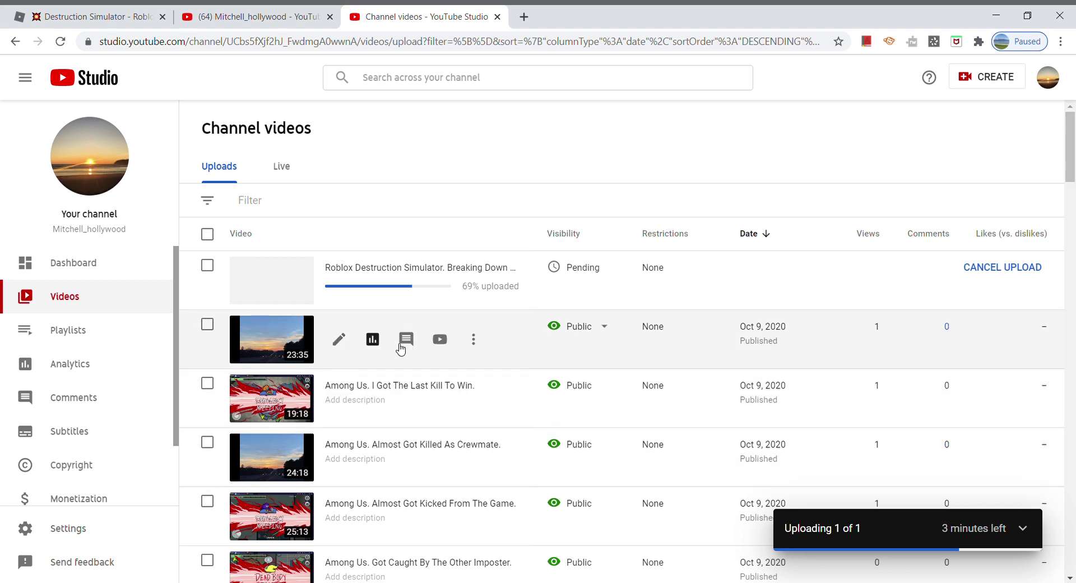
{"action": "left_click", "coordinate": [297, 346]}
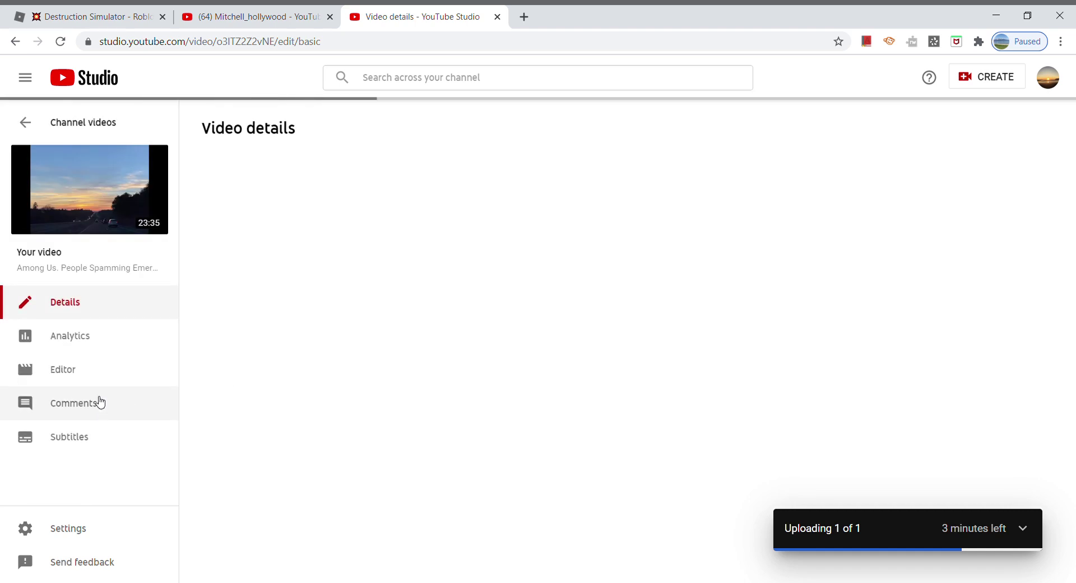
{"action": "left_click", "coordinate": [102, 380]}
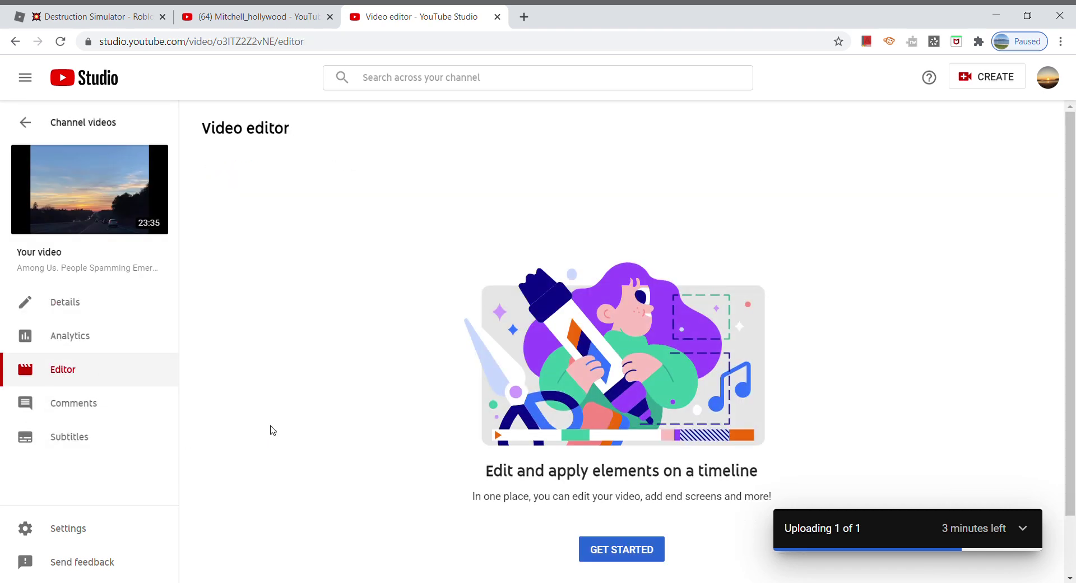
{"action": "left_click", "coordinate": [605, 552]}
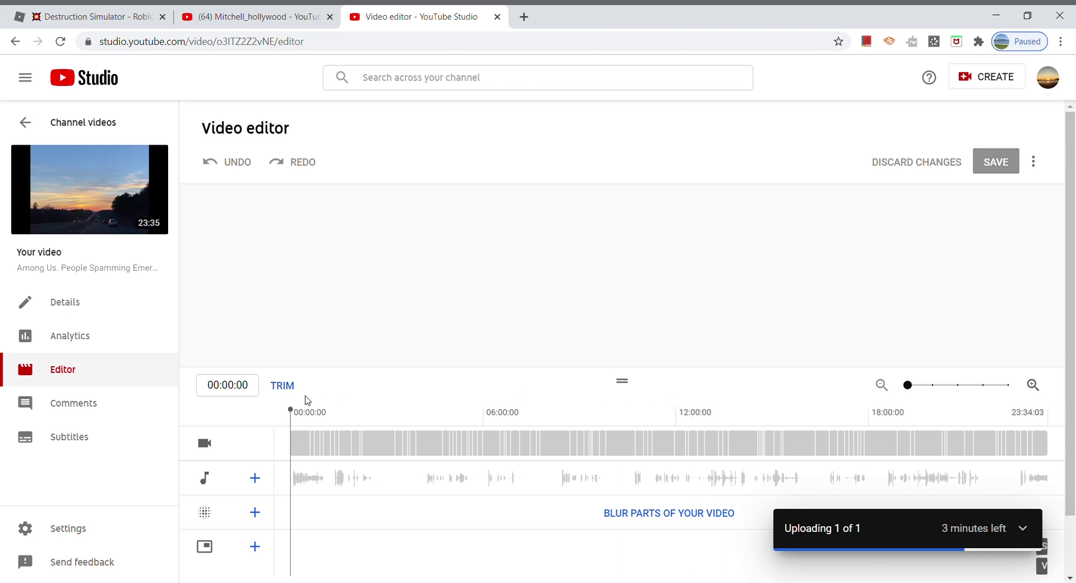
Scrub the Among Us video's timeline to its end-screen section at 23:23:19 and look at the available end-screen element types
{"action": "left_click_drag", "start_coordinate": [298, 415], "coordinate": [1052, 413]}
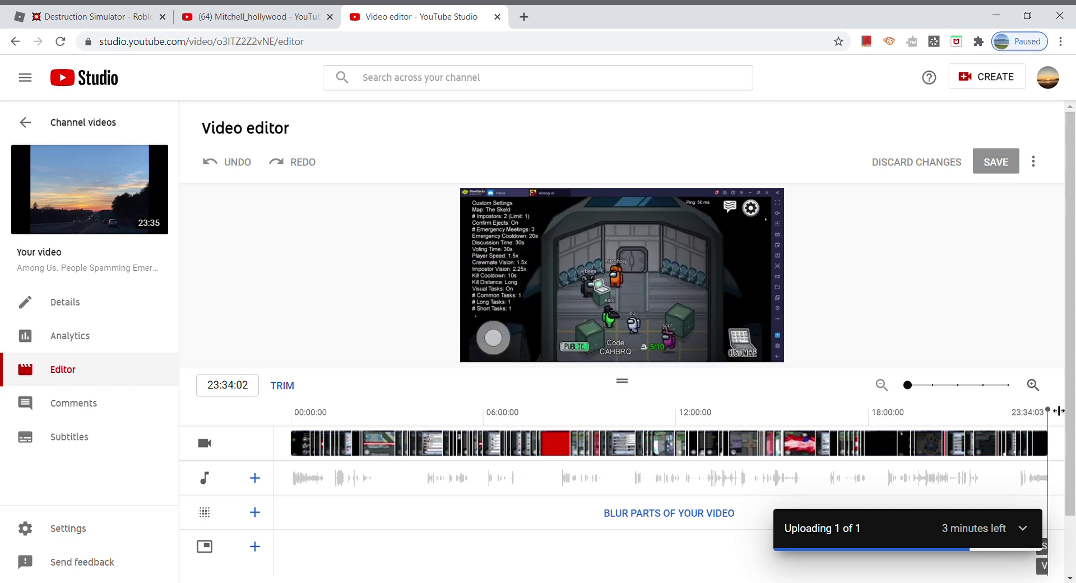
{"action": "left_click_drag", "start_coordinate": [1052, 413], "coordinate": [973, 423]}
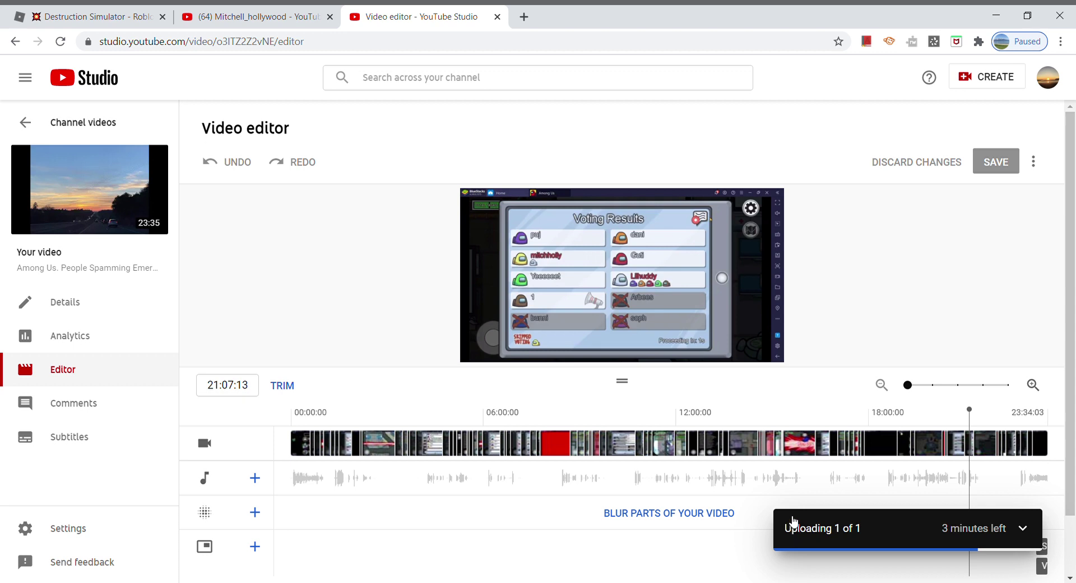
{"action": "scroll", "coordinate": [908, 319], "scroll_direction": "down", "scroll_amount": 1}
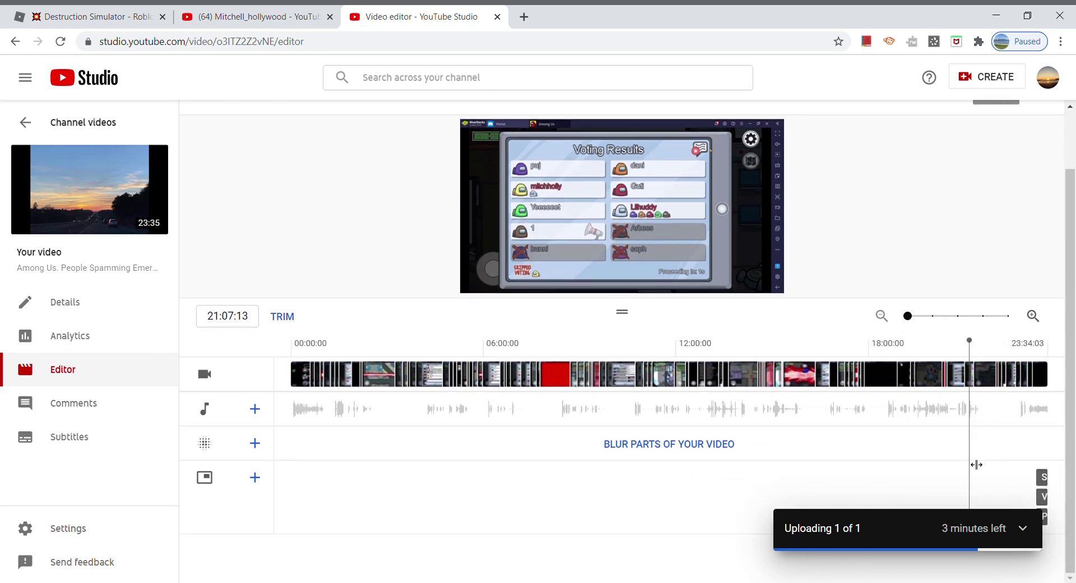
{"action": "left_click_drag", "start_coordinate": [973, 350], "coordinate": [1047, 350]}
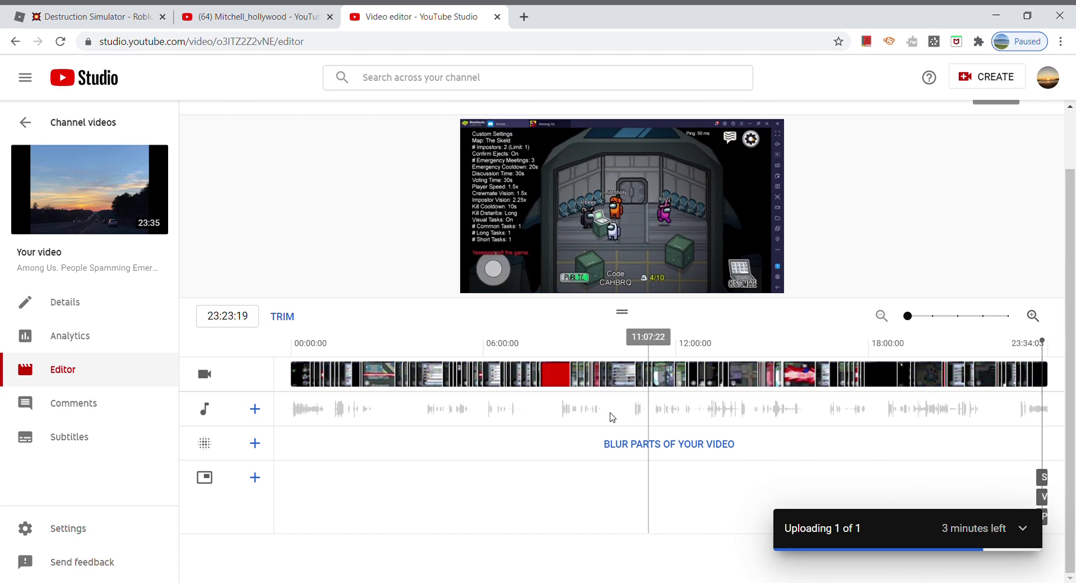
{"action": "left_click", "coordinate": [255, 478]}
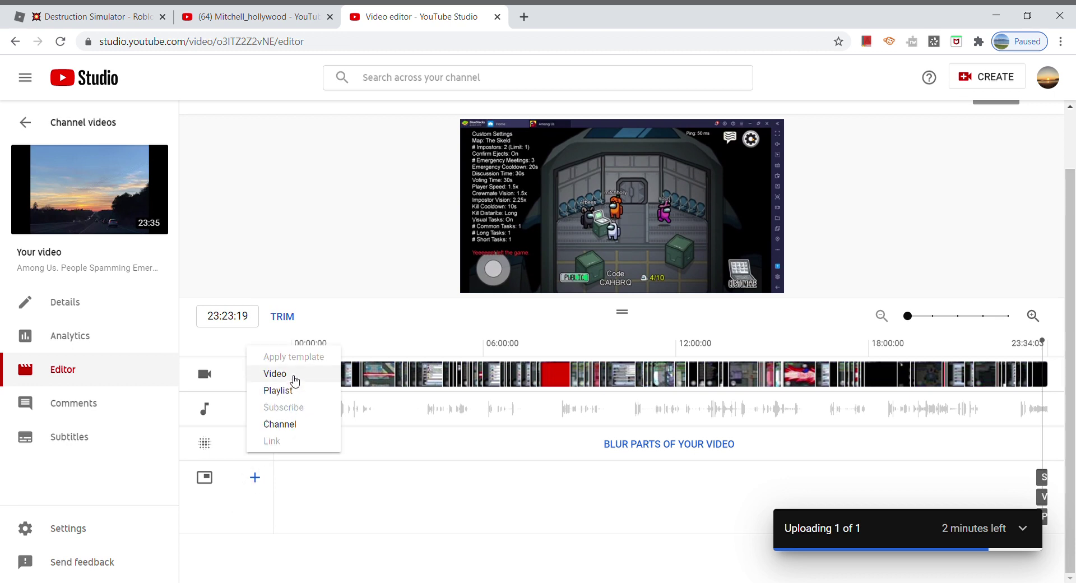
{"action": "key", "text": "Escape"}
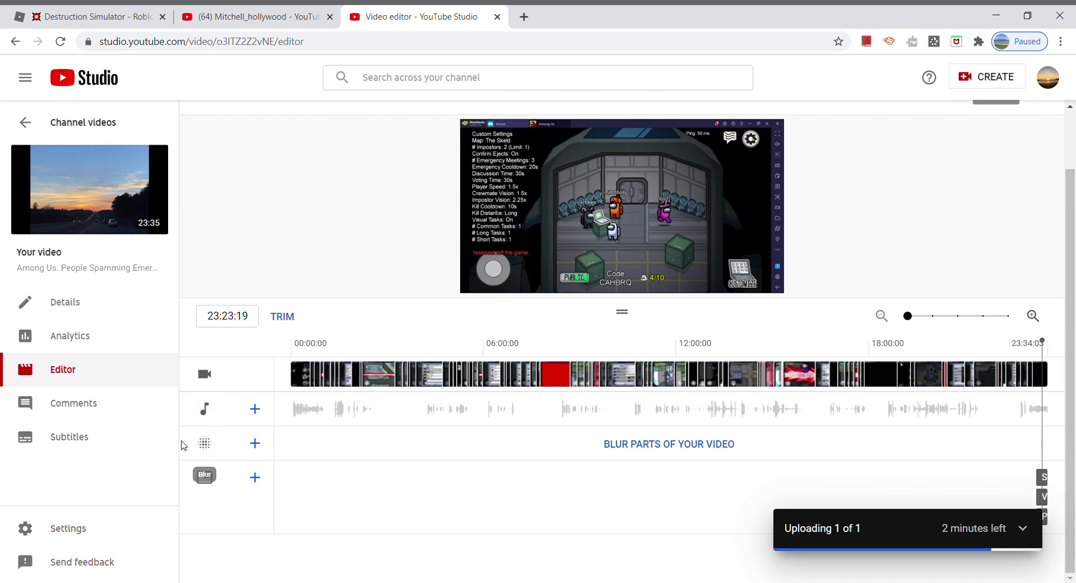
Return to the channel's videos, open the 23:35 Among Us video's details, and view its end screens without changing them
{"action": "left_click", "coordinate": [52, 133]}
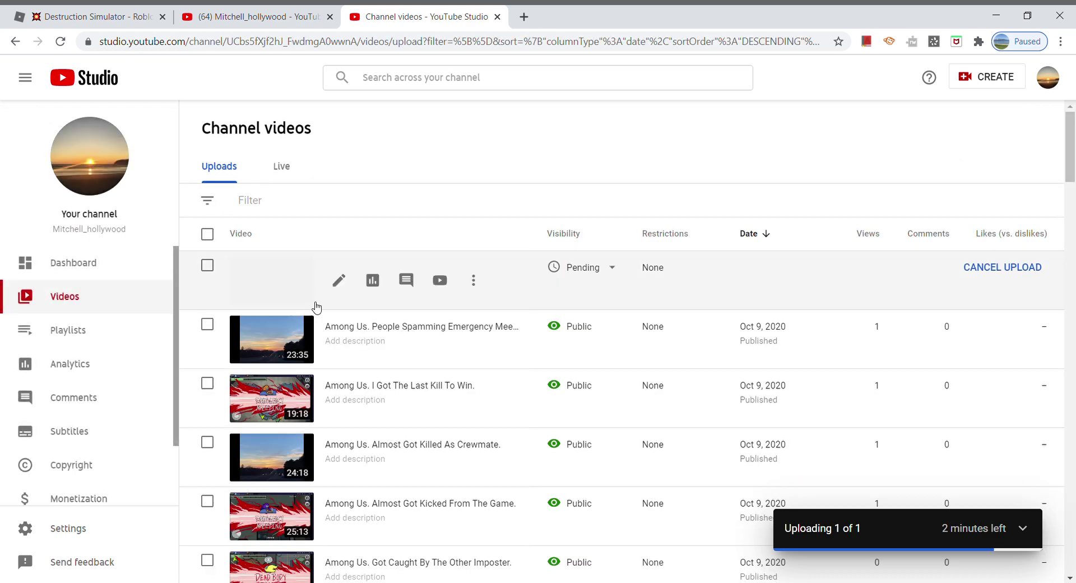
{"action": "left_click", "coordinate": [281, 343]}
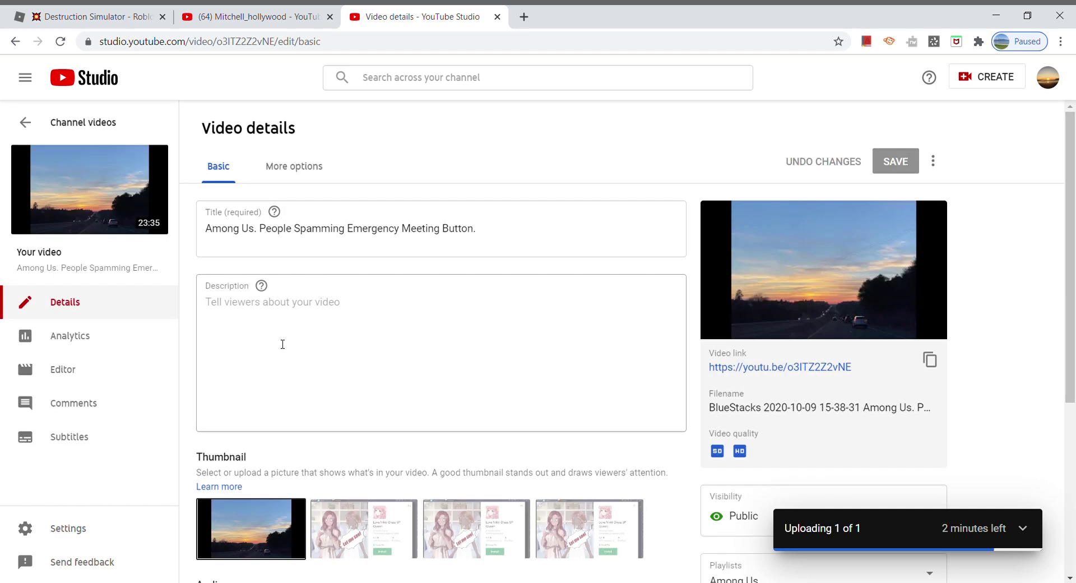
{"action": "scroll", "coordinate": [396, 421], "scroll_direction": "down", "scroll_amount": 5}
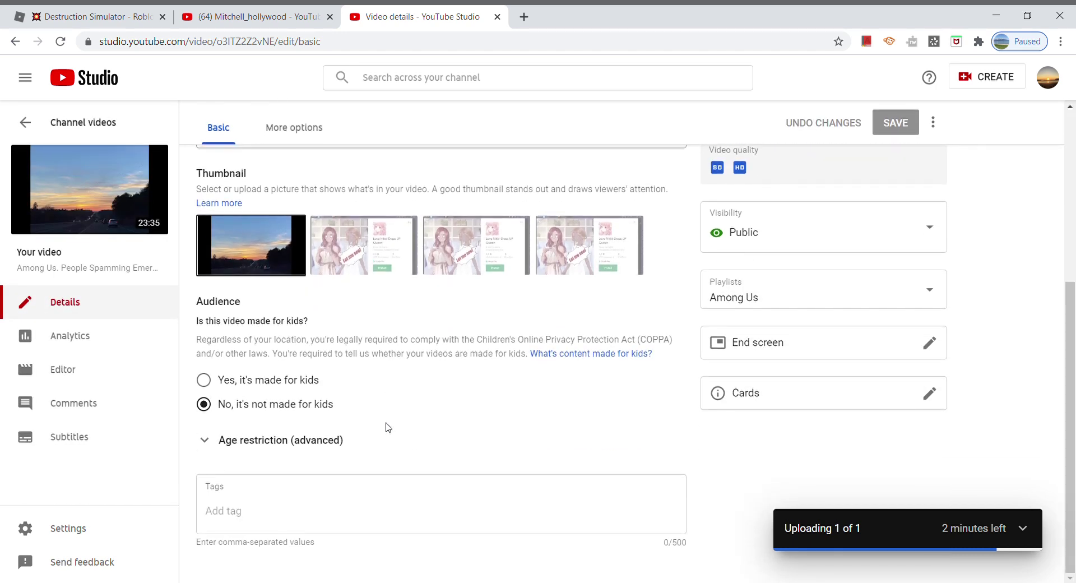
{"action": "left_click", "coordinate": [822, 353]}
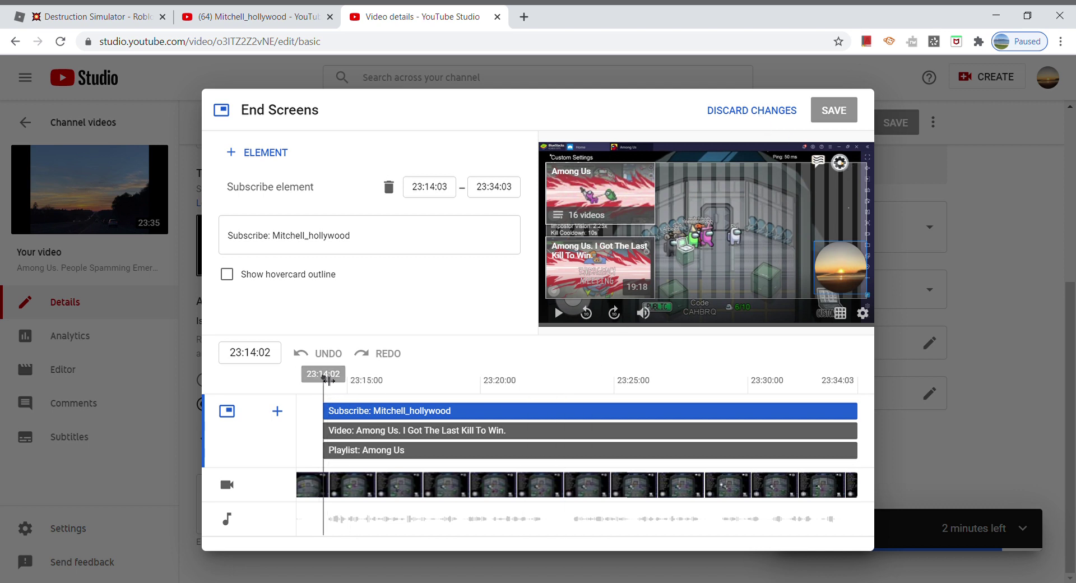
{"action": "left_click", "coordinate": [746, 110]}
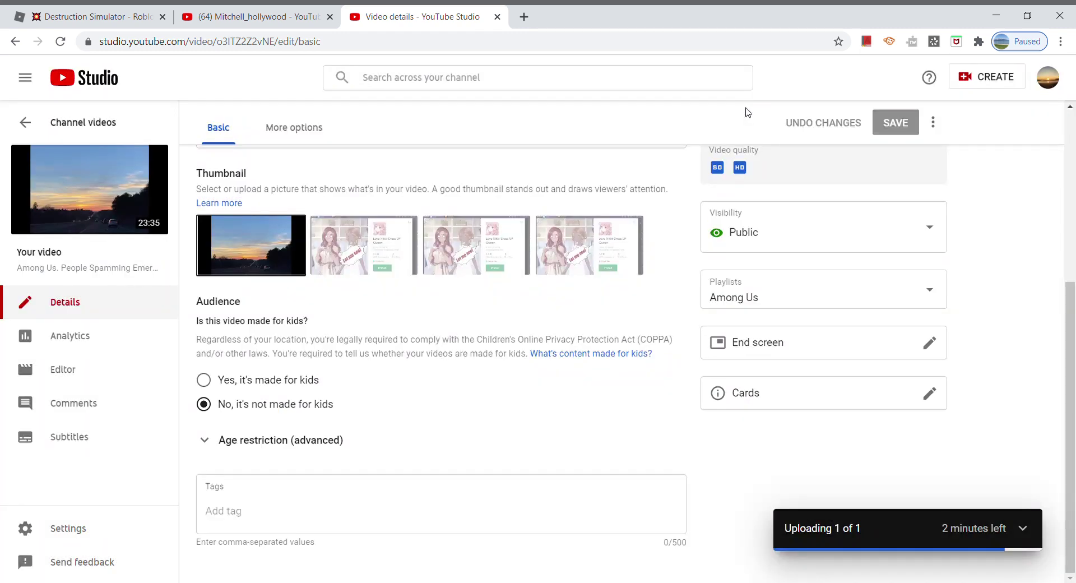
Add a channel card at 00:14:16 in the Among Us video that links to your own channel
{"action": "left_click", "coordinate": [771, 408]}
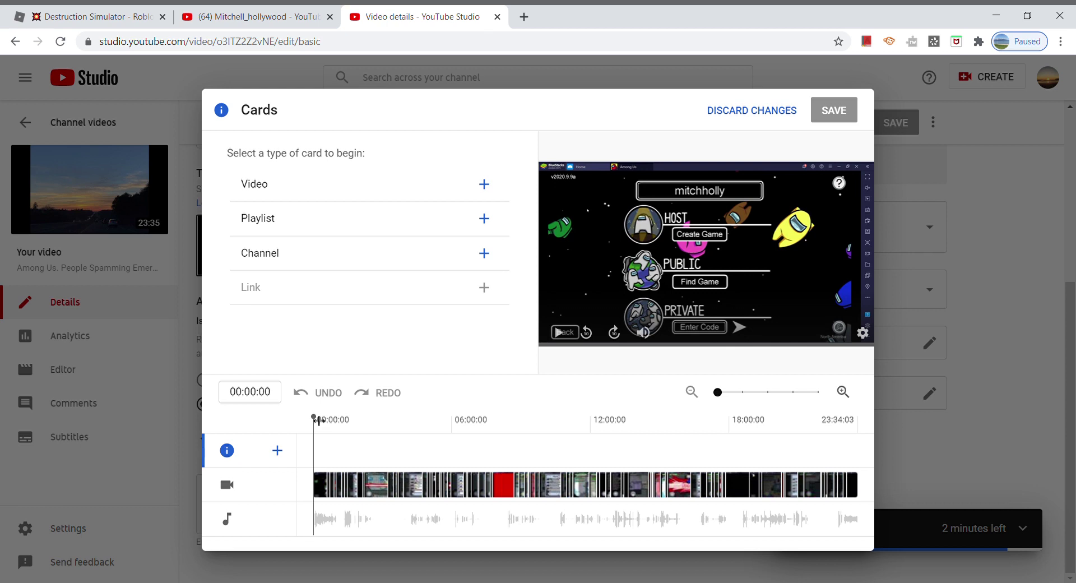
{"action": "left_click_drag", "start_coordinate": [319, 420], "coordinate": [326, 420]}
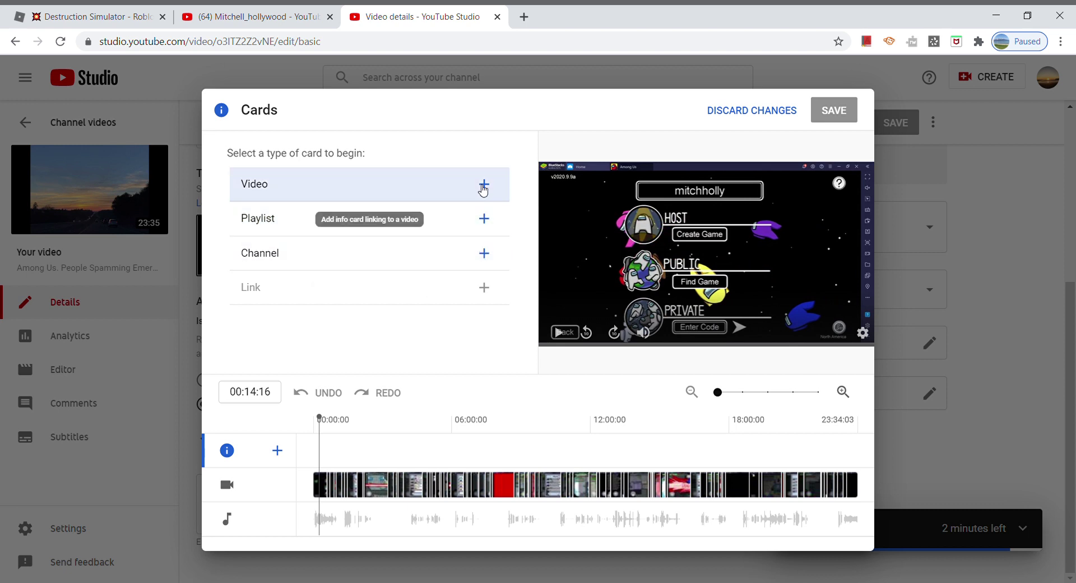
{"action": "left_click", "coordinate": [484, 254]}
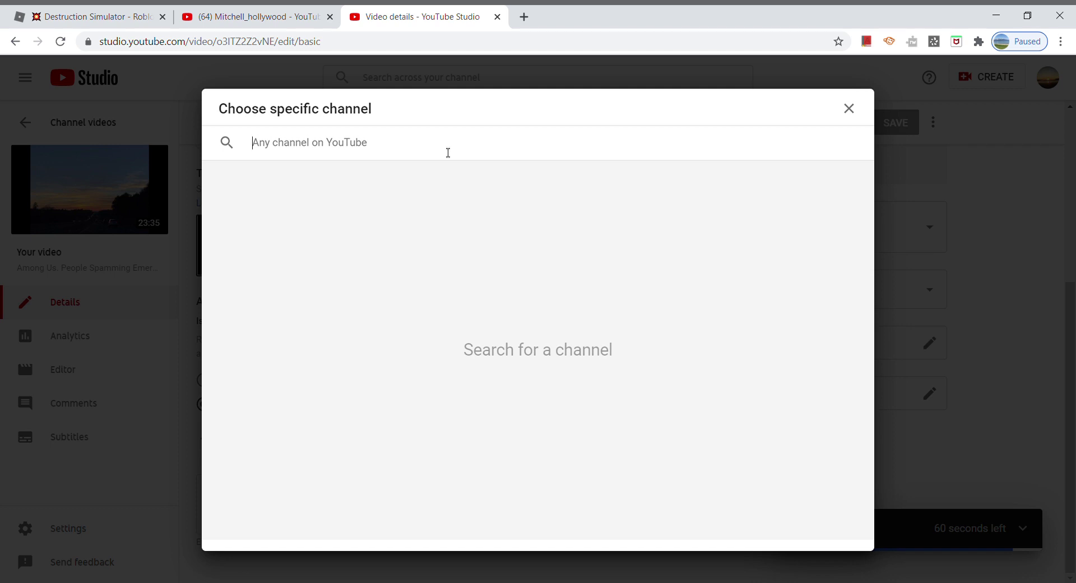
{"action": "type", "text": "mitchel"}
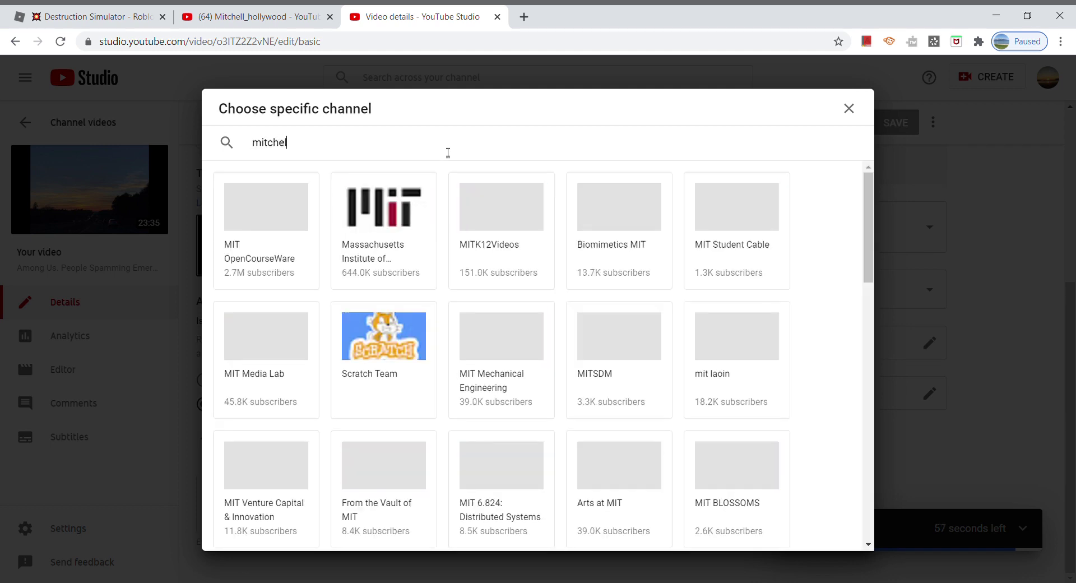
{"action": "type", "text": "l_holl"}
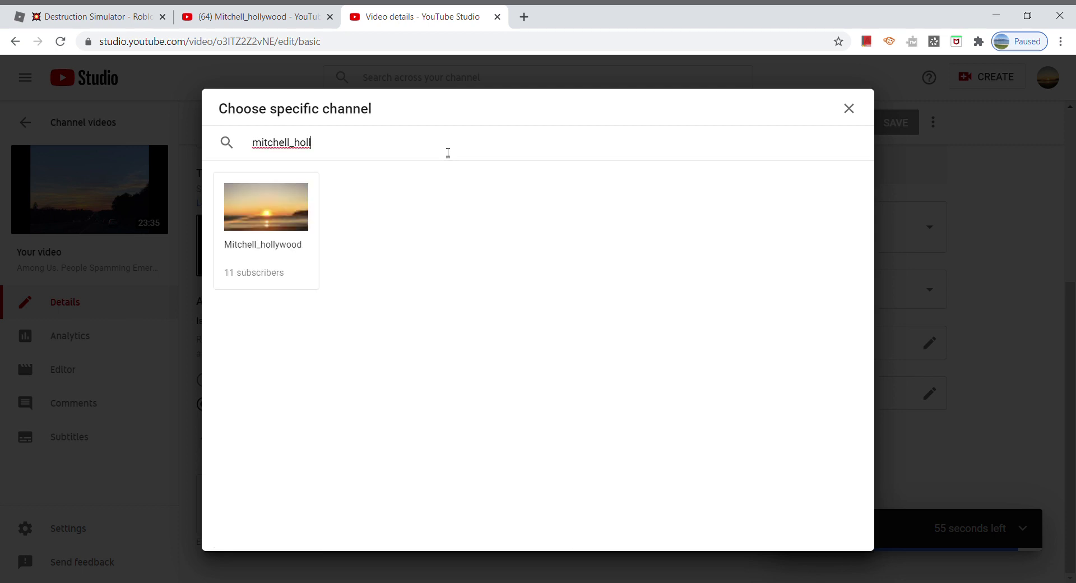
{"action": "left_click", "coordinate": [287, 276]}
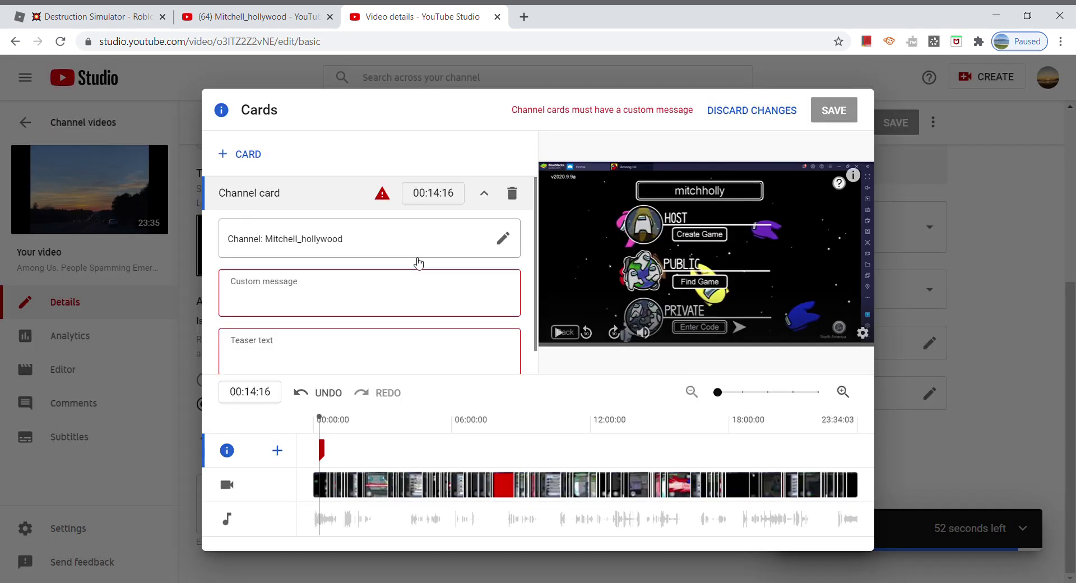
Enter "Please Subscribe" as the channel card's custom message and try "Please Subscribe AndLike This Video" as its teaser text
{"action": "left_click", "coordinate": [418, 287]}
{"action": "type", "text": "Please Subscribe"}
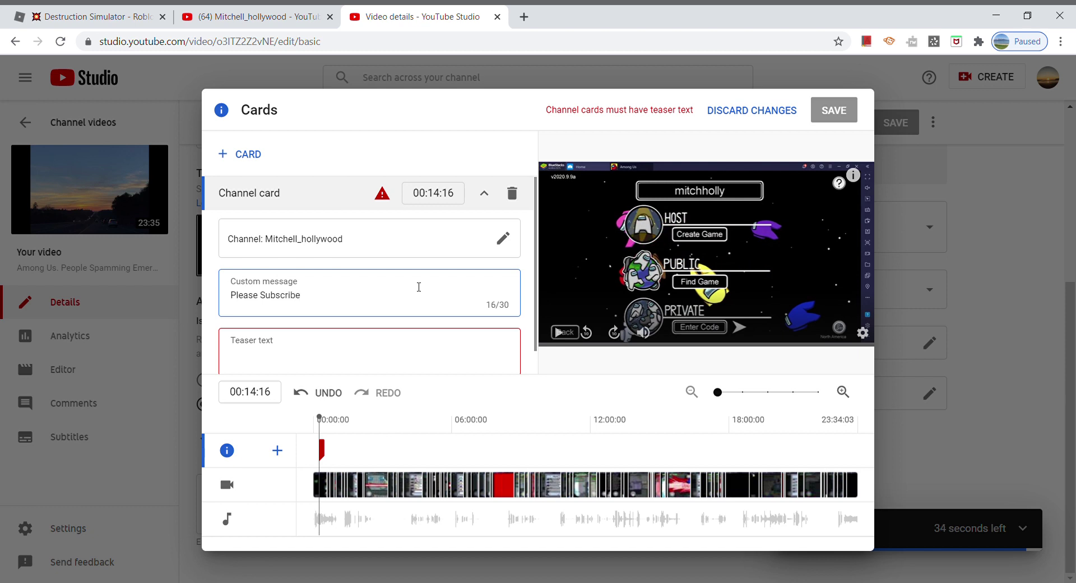
{"action": "left_click", "coordinate": [396, 342]}
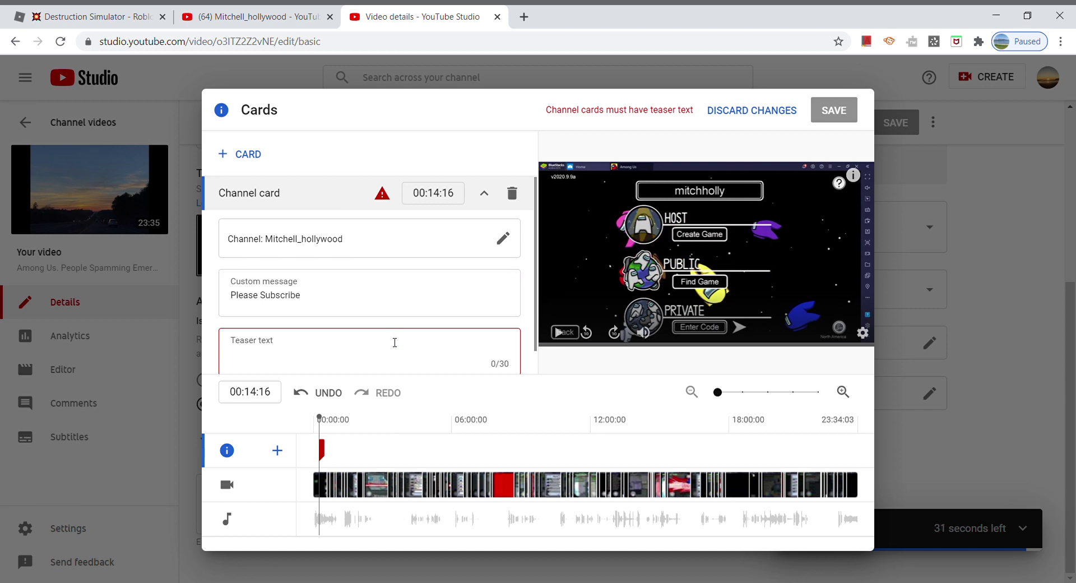
{"action": "type", "text": "Please"}
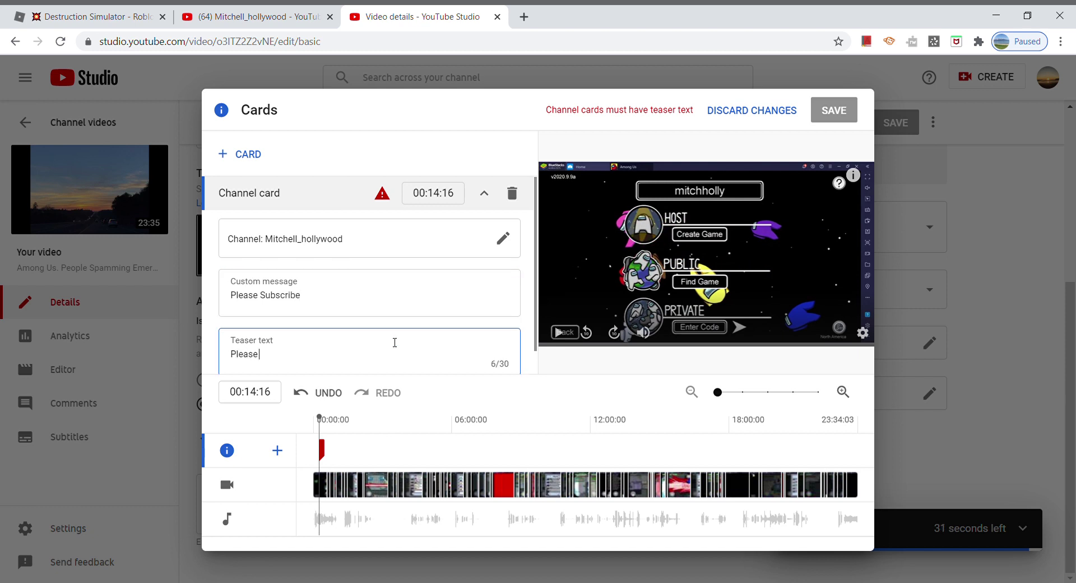
{"action": "type", "text": " Subscribe A"}
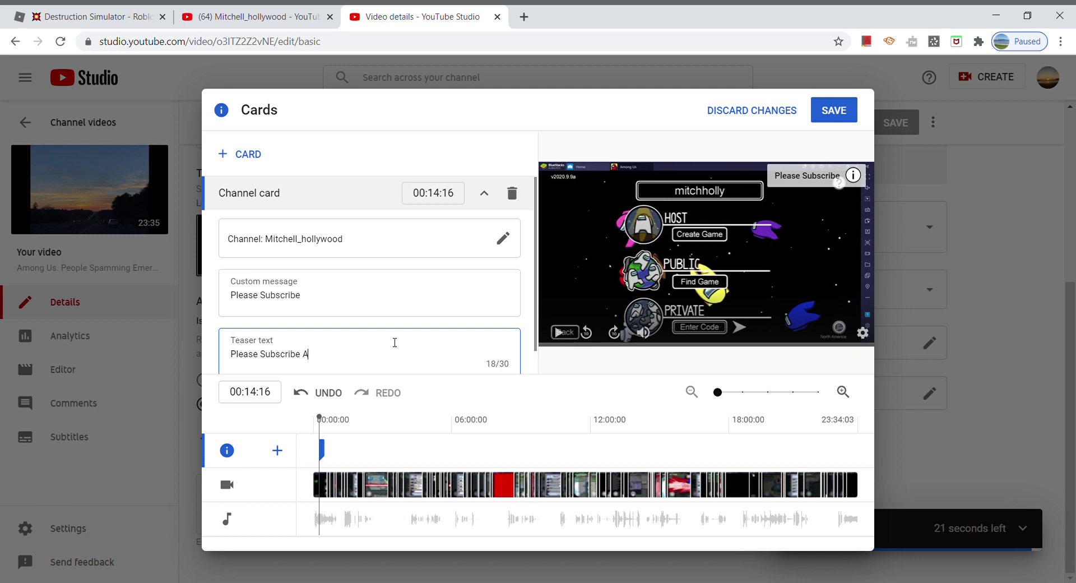
{"action": "type", "text": "nd"}
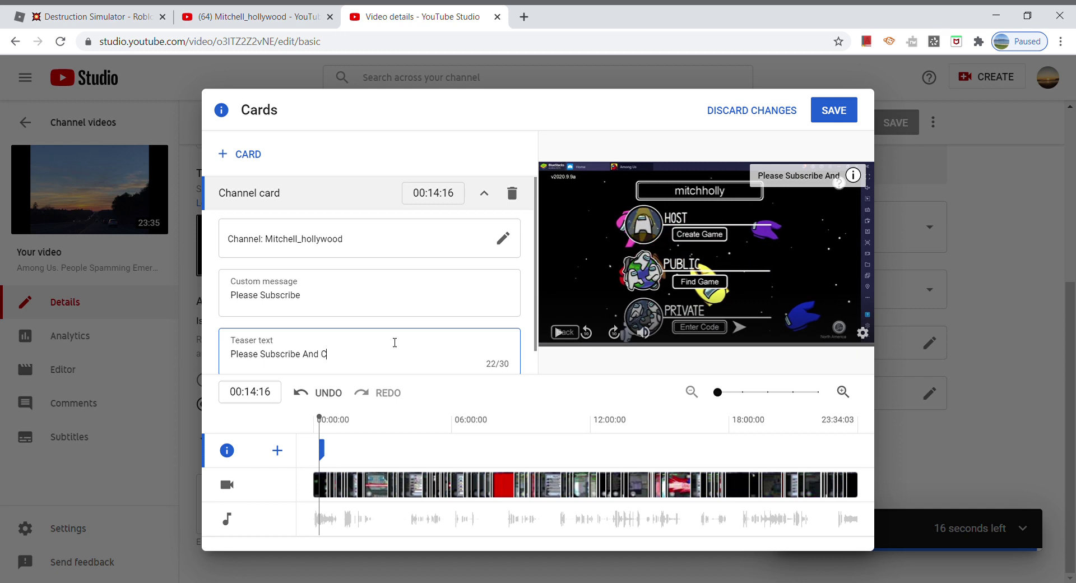
{"action": "type", "text": "Check"}
{"action": "type", "text": "Like T"}
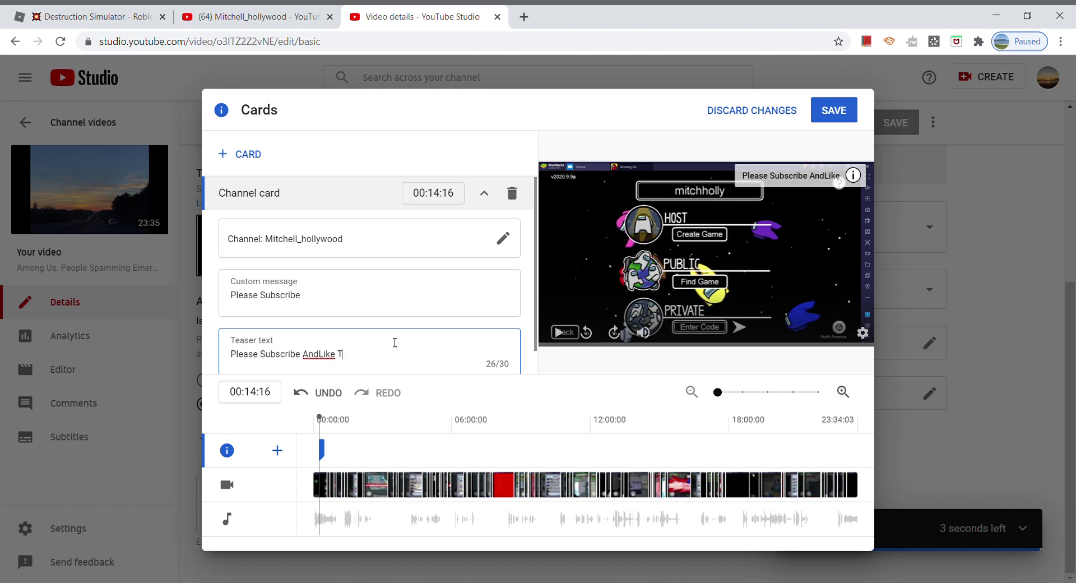
{"action": "type", "text": "his Video"}
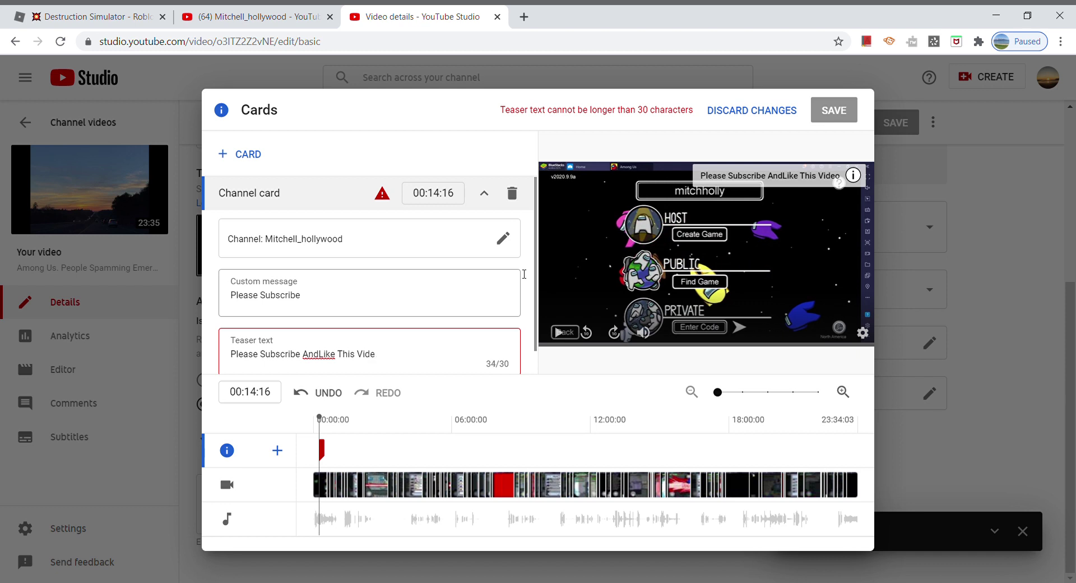
Try to shorten the card's teaser text by rewording its ending to "And Like The Vi" after "Please Subscribe"
{"action": "key", "text": "BackSpace"}
{"action": "key", "text": "BackSpace"}
{"action": "key", "text": "BackSpace"}
{"action": "key", "text": "BackSpace"}
{"action": "key", "text": "BackSpace"}
{"action": "key", "text": "BackSpace"}
{"action": "key", "text": "BackSpace"}
{"action": "key", "text": "BackSpace"}
{"action": "key", "text": "BackSpace"}
{"action": "key", "text": "BackSpace"}
{"action": "key", "text": "BackSpace"}
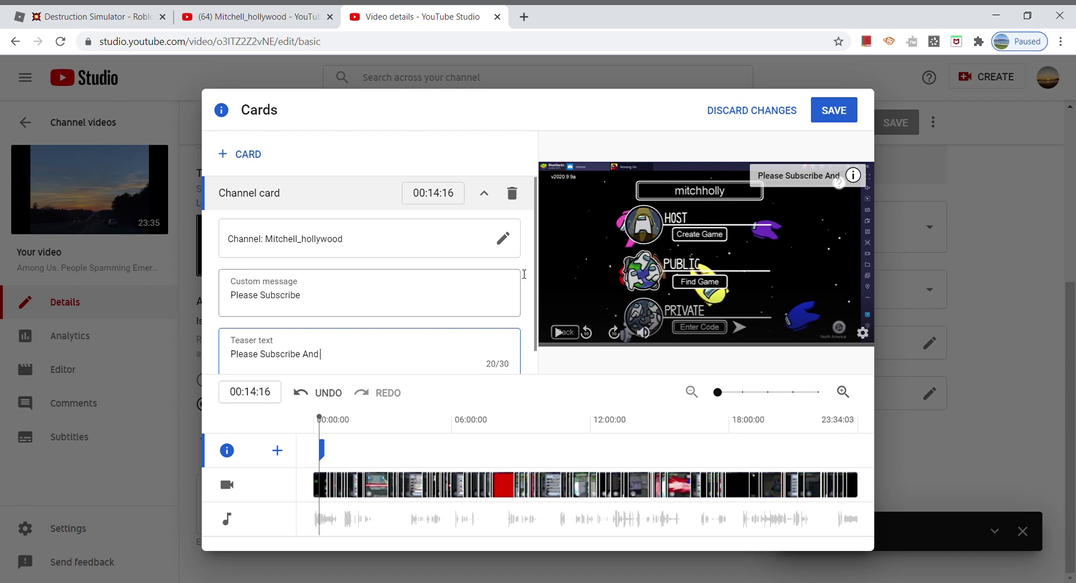
{"action": "type", "text": "ike The Vi"}
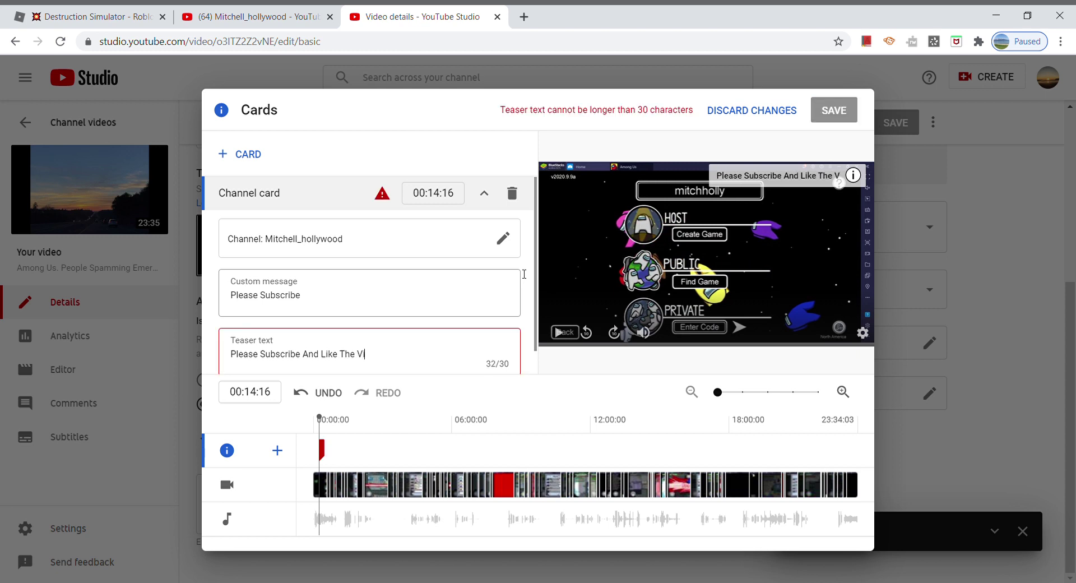
Reword the channel card's teaser text to "Please Like And Subscribe"
{"action": "key", "text": "BackSpace"}
{"action": "key", "text": "BackSpace"}
{"action": "key", "text": "BackSpace"}
{"action": "key", "text": "BackSpace"}
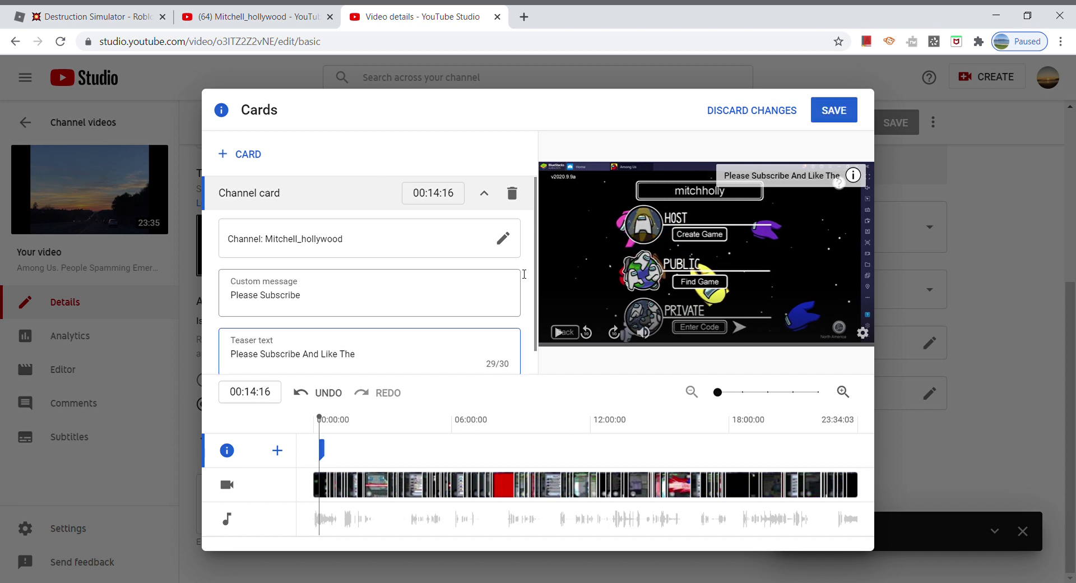
{"action": "key", "text": "BackSpace"}
{"action": "key", "text": "BackSpace"}
{"action": "key", "text": "BackSpace"}
{"action": "key", "text": "BackSpace"}
{"action": "key", "text": "BackSpace"}
{"action": "key", "text": "BackSpace"}
{"action": "key", "text": "BackSpace"}
{"action": "key", "text": "BackSpace"}
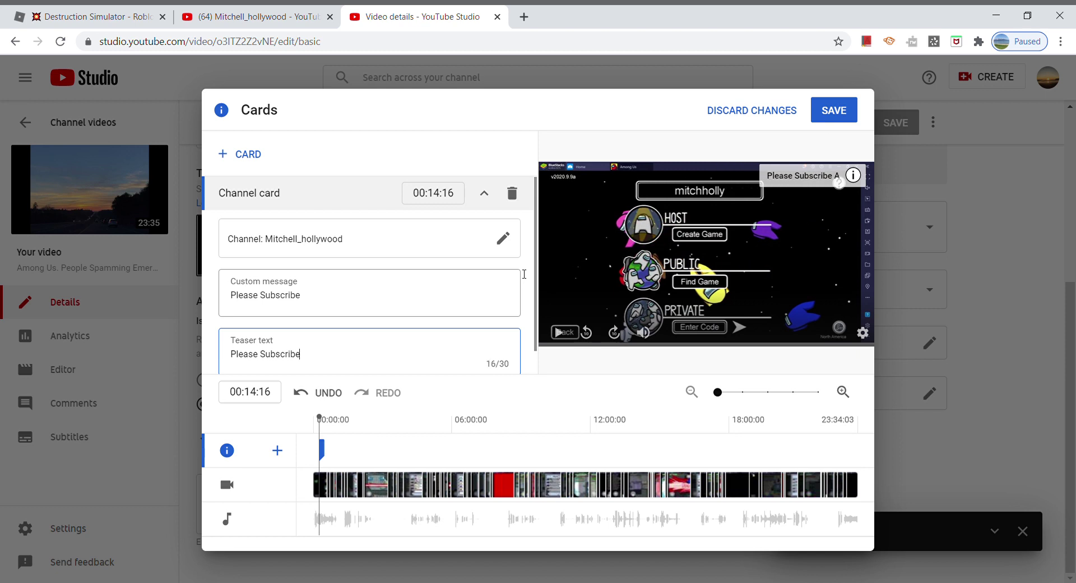
{"action": "key", "text": "BackSpace"}
{"action": "key", "text": "BackSpace"}
{"action": "key", "text": "BackSpace"}
{"action": "key", "text": "BackSpace"}
{"action": "key", "text": "BackSpace"}
{"action": "key", "text": "BackSpace"}
{"action": "key", "text": "BackSpace"}
{"action": "key", "text": "BackSpace"}
{"action": "key", "text": "BackSpace"}
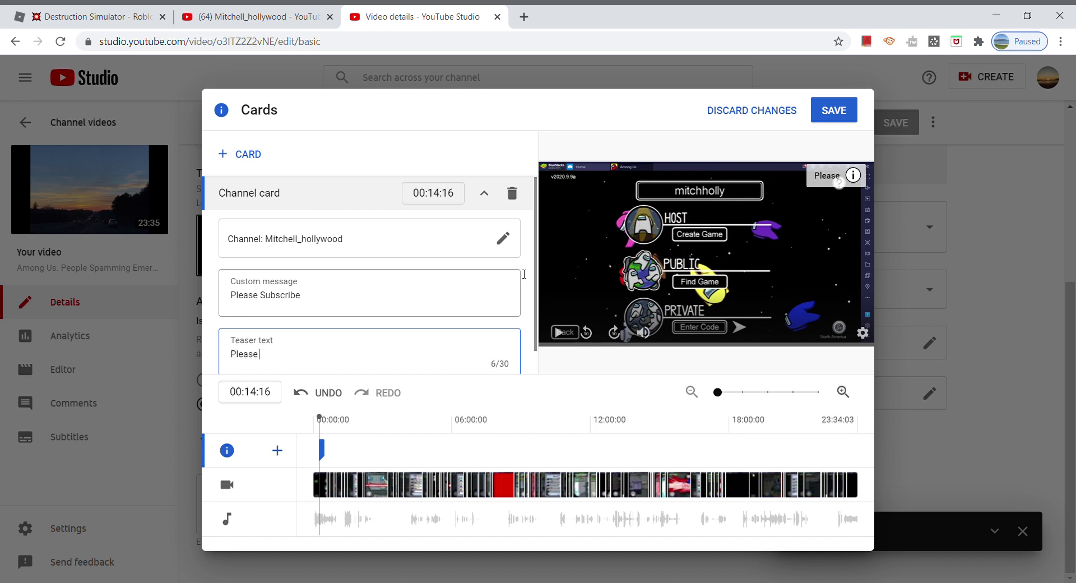
{"action": "type", "text": "ke"}
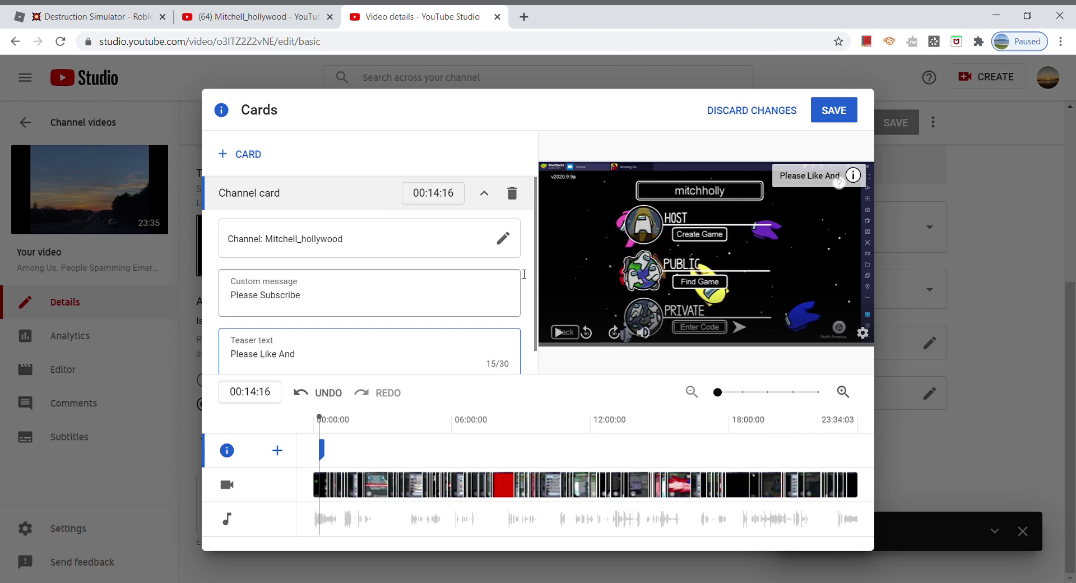
{"action": "type", "text": "And Subscribe"}
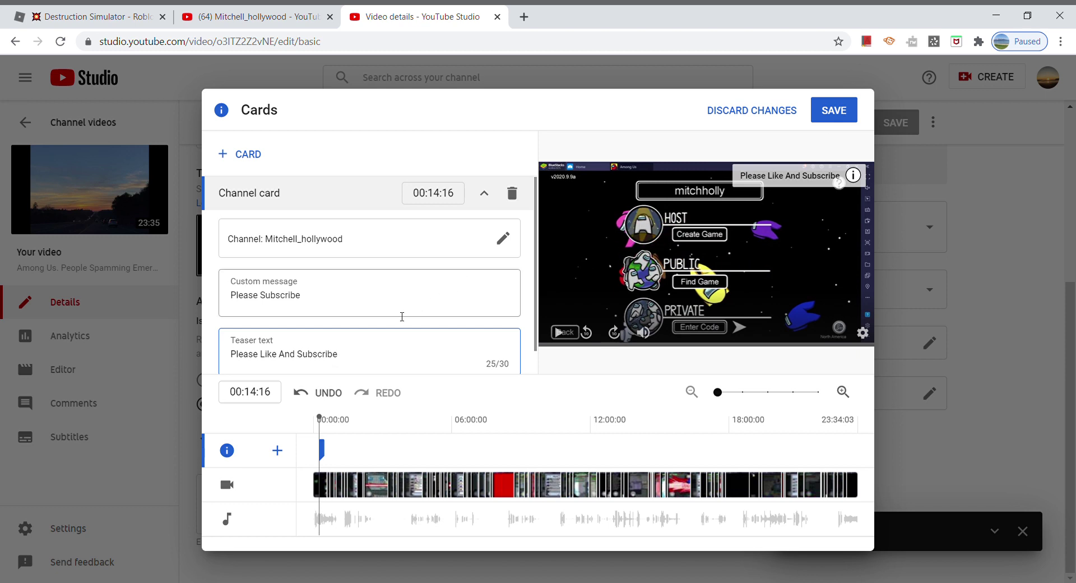
Copy the teaser text "Please Like And Subscribe" over the card's existing custom message
{"action": "left_click_drag", "start_coordinate": [338, 358], "coordinate": [206, 364]}
{"action": "key", "text": "ctrl+c"}
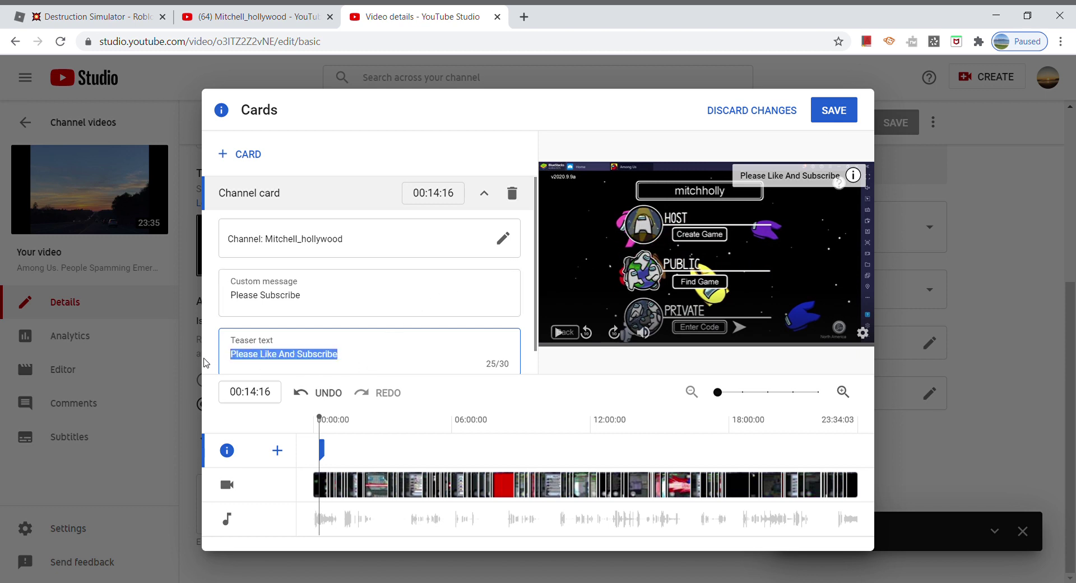
{"action": "left_click_drag", "start_coordinate": [332, 306], "coordinate": [174, 303]}
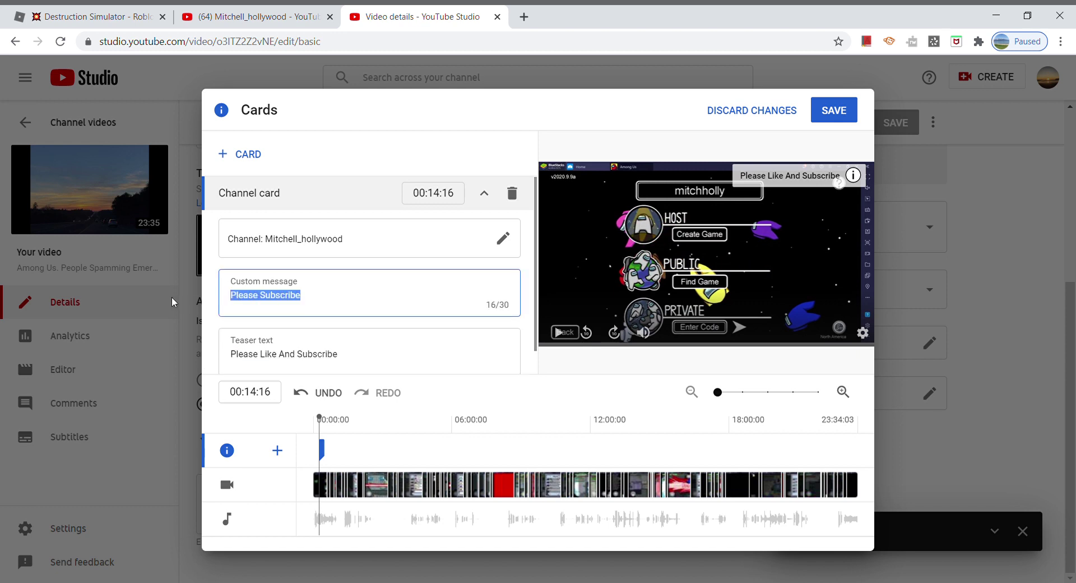
{"action": "key", "text": "ctrl+v"}
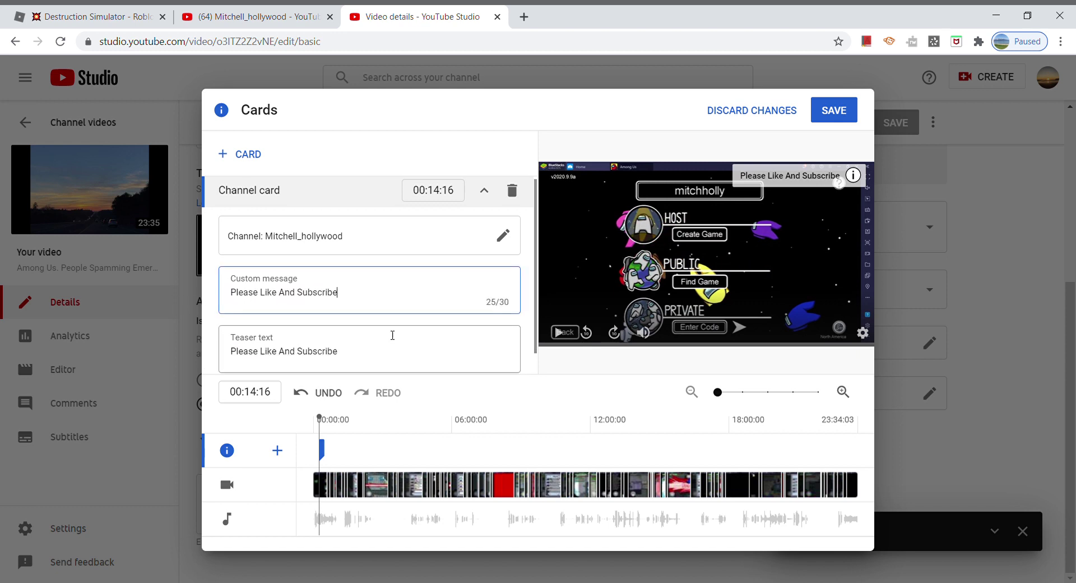
{"action": "scroll", "coordinate": [392, 336], "scroll_direction": "down", "scroll_amount": 1}
{"action": "scroll", "coordinate": [392, 335], "scroll_direction": "up", "scroll_amount": 1}
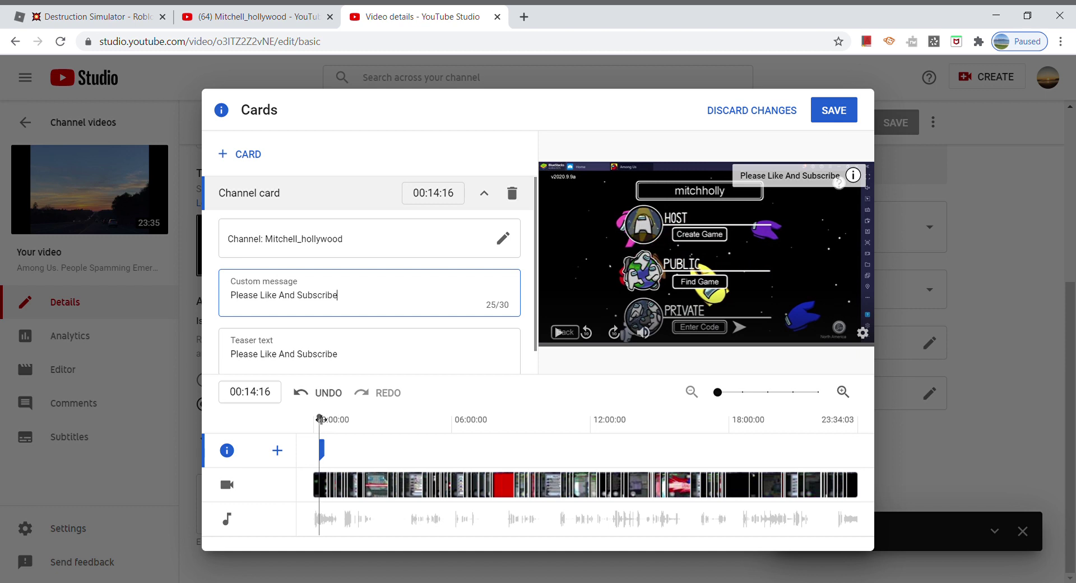
Scrub the card timeline to 00:00:00 and back to 00:14:16, and save the channel card
{"action": "left_click_drag", "start_coordinate": [324, 420], "coordinate": [314, 420]}
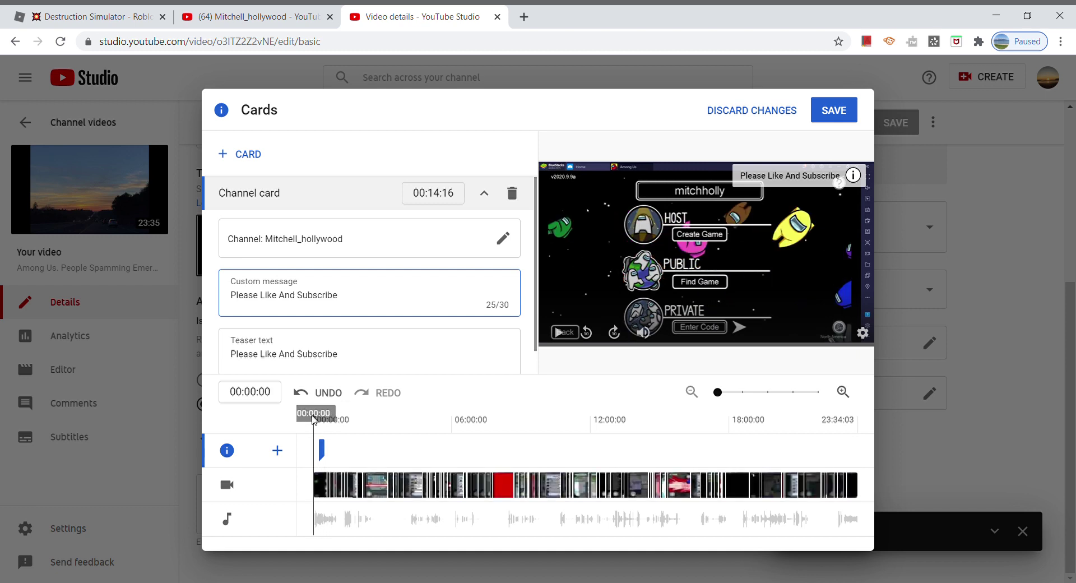
{"action": "left_click_drag", "start_coordinate": [317, 422], "coordinate": [319, 421]}
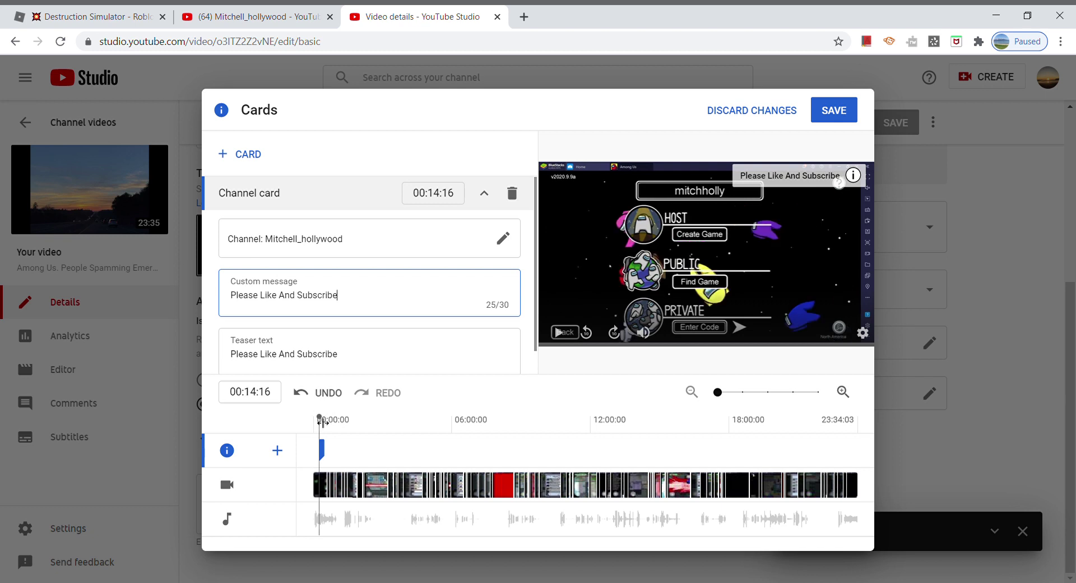
{"action": "left_click", "coordinate": [835, 120]}
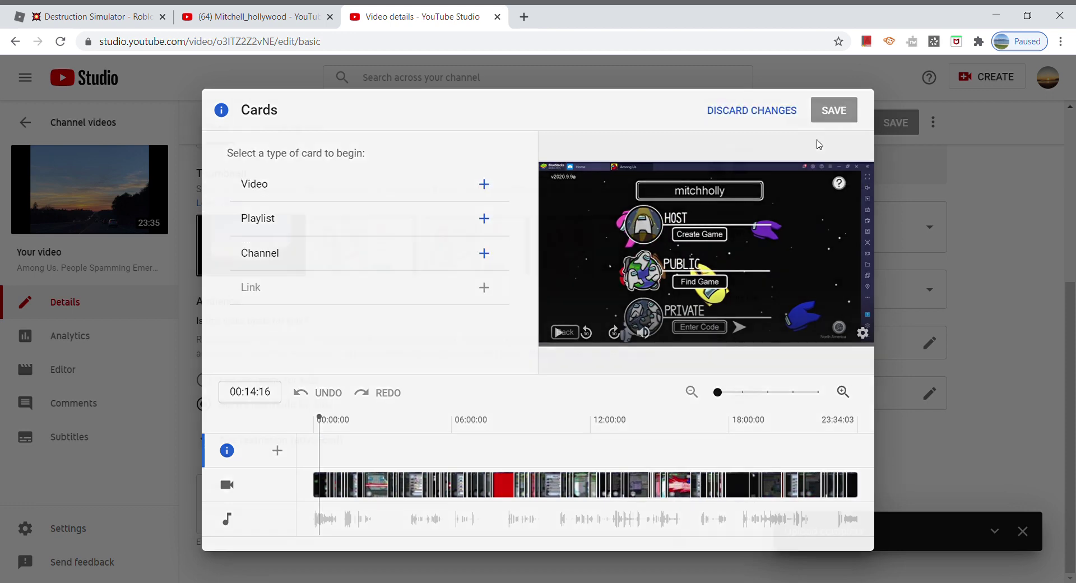
Reopen the Among Us video's cards, preview the expanded channel card in the player, and leave without changes
{"action": "scroll", "coordinate": [666, 277], "scroll_direction": "up", "scroll_amount": 5}
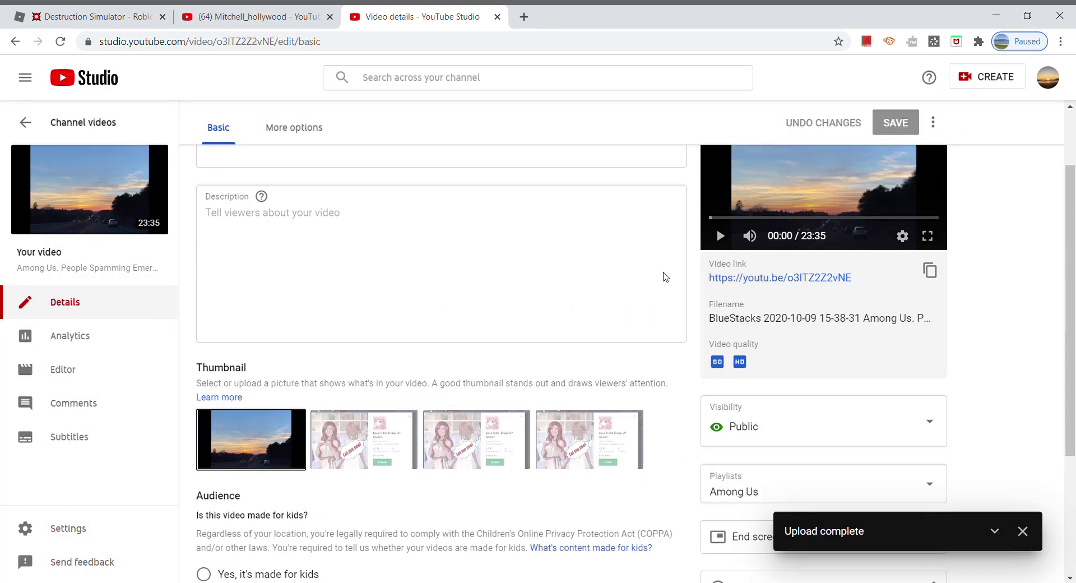
{"action": "scroll", "coordinate": [666, 276], "scroll_direction": "down", "scroll_amount": 5}
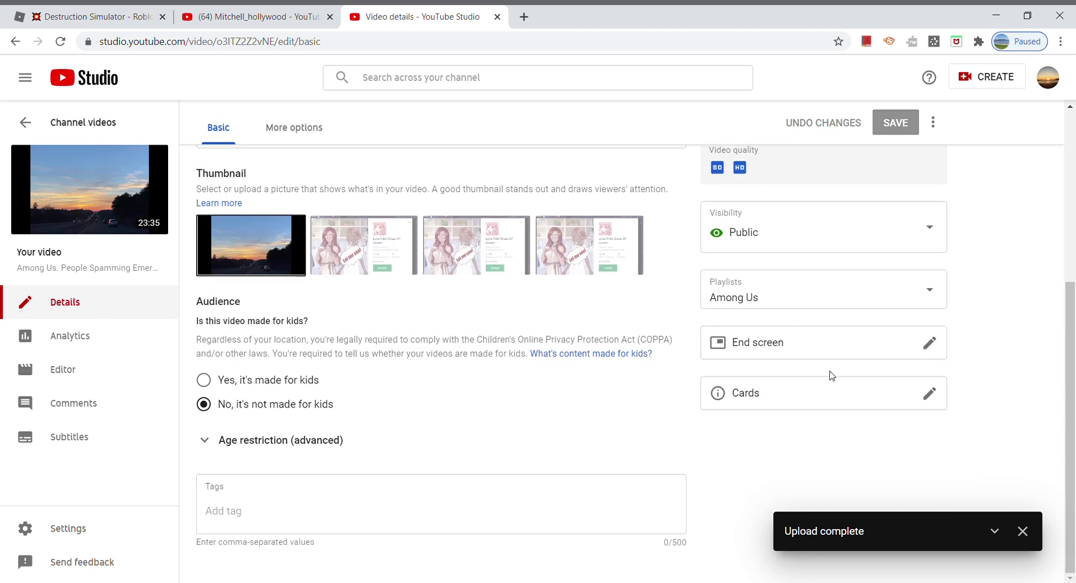
{"action": "left_click", "coordinate": [830, 392]}
{"action": "left_click", "coordinate": [844, 180]}
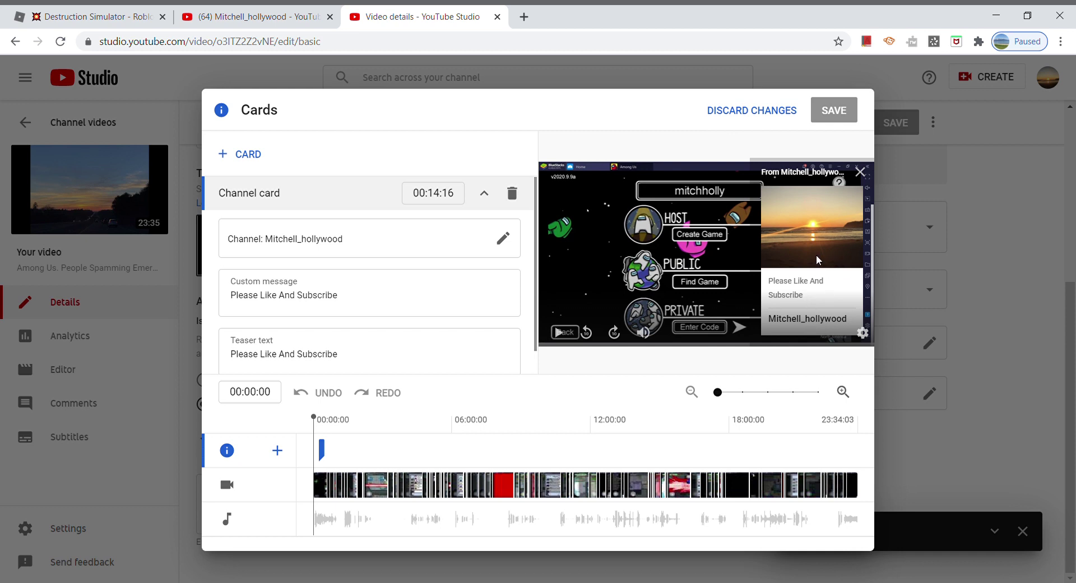
{"action": "left_click", "coordinate": [861, 173]}
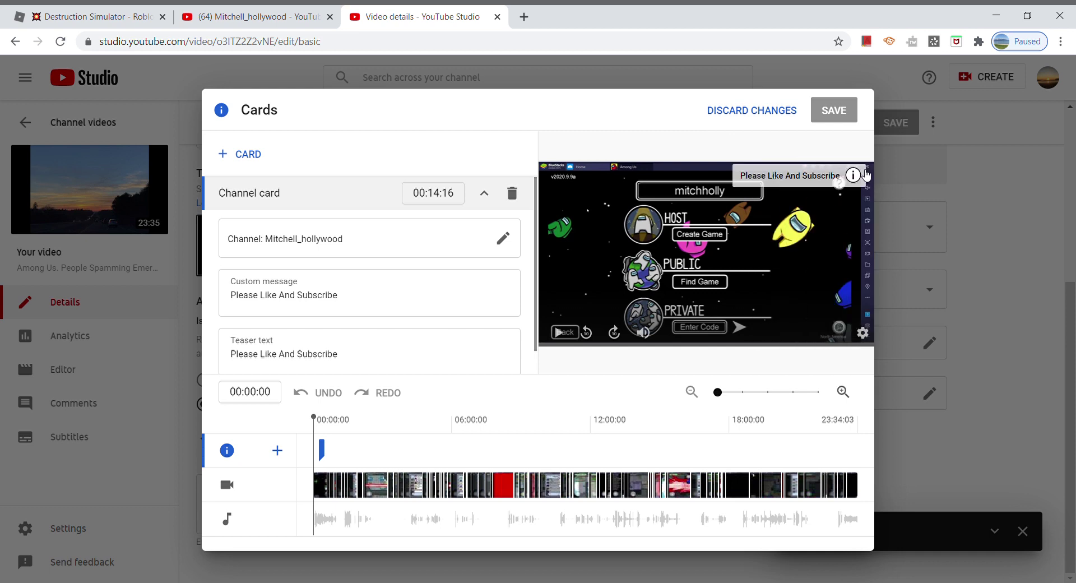
{"action": "left_click", "coordinate": [749, 112]}
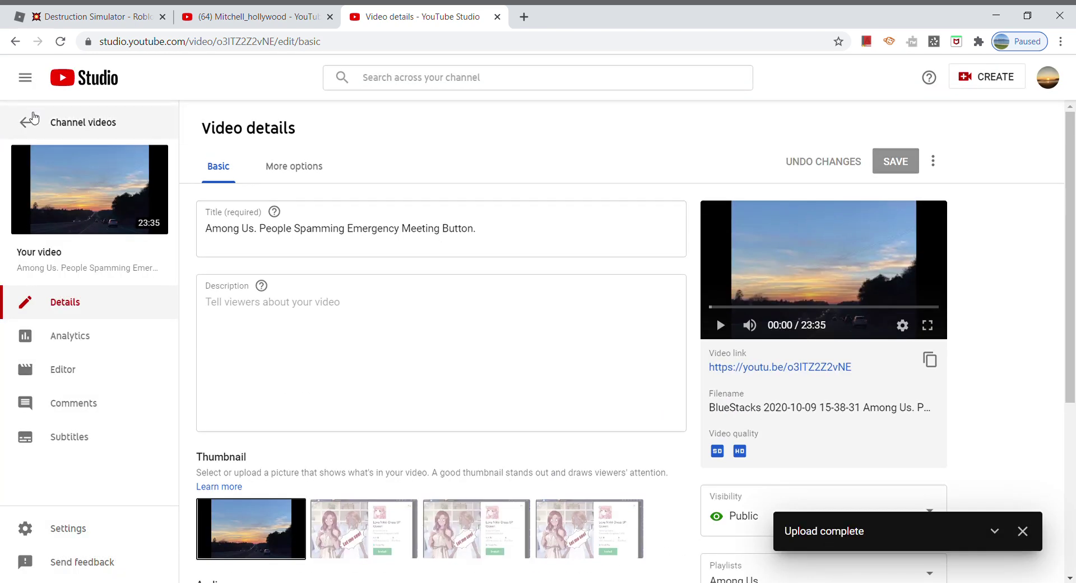
Open the new Roblox Destruction Simulator video's details from the channel videos and check whether its end screen can be edited
{"action": "left_click", "coordinate": [76, 134]}
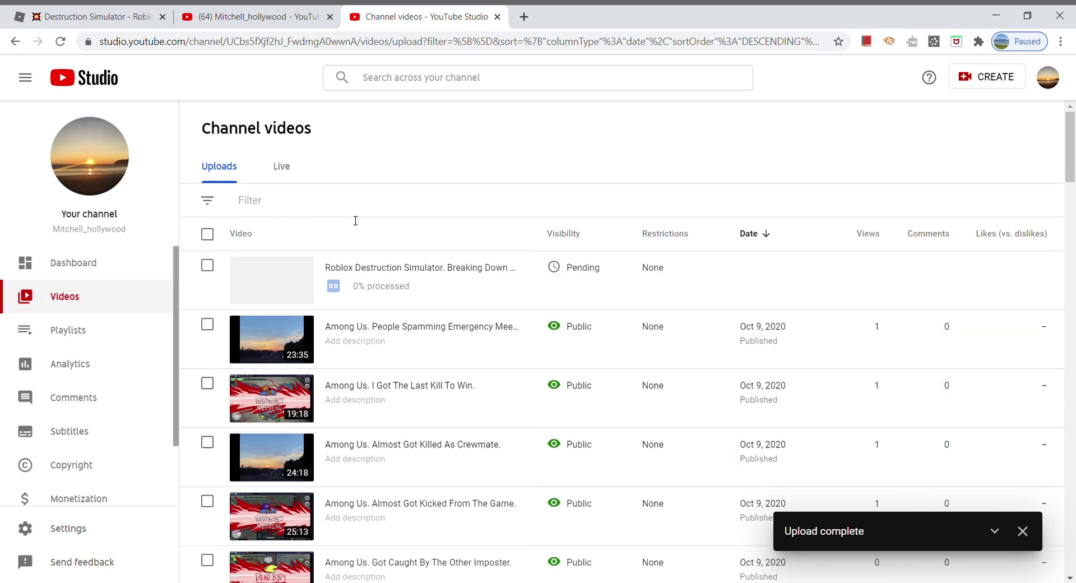
{"action": "left_click", "coordinate": [272, 279]}
{"action": "scroll", "coordinate": [483, 366], "scroll_direction": "down", "scroll_amount": 5}
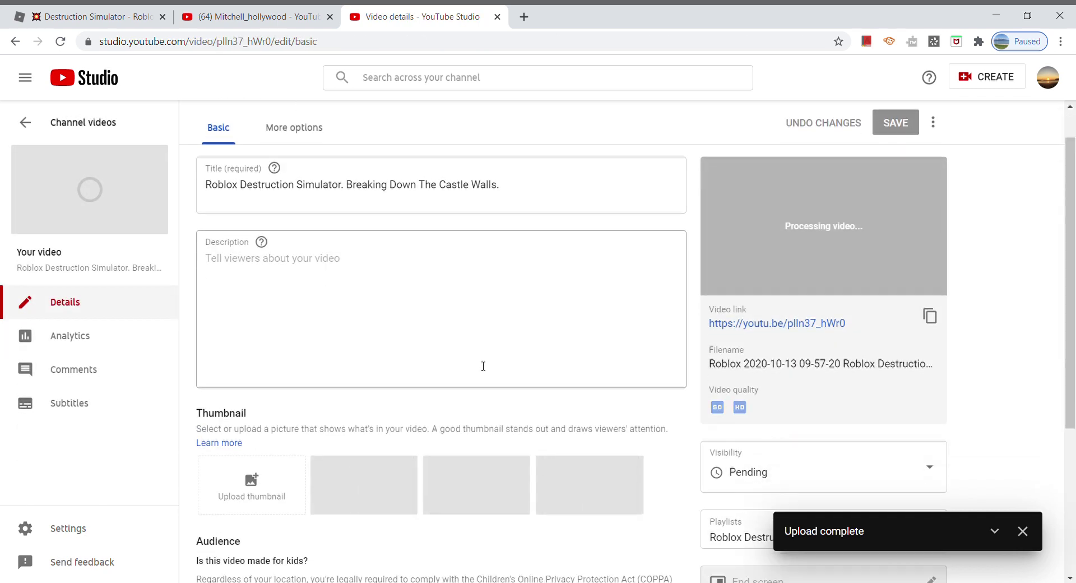
{"action": "mouse_move", "coordinate": [756, 349]}
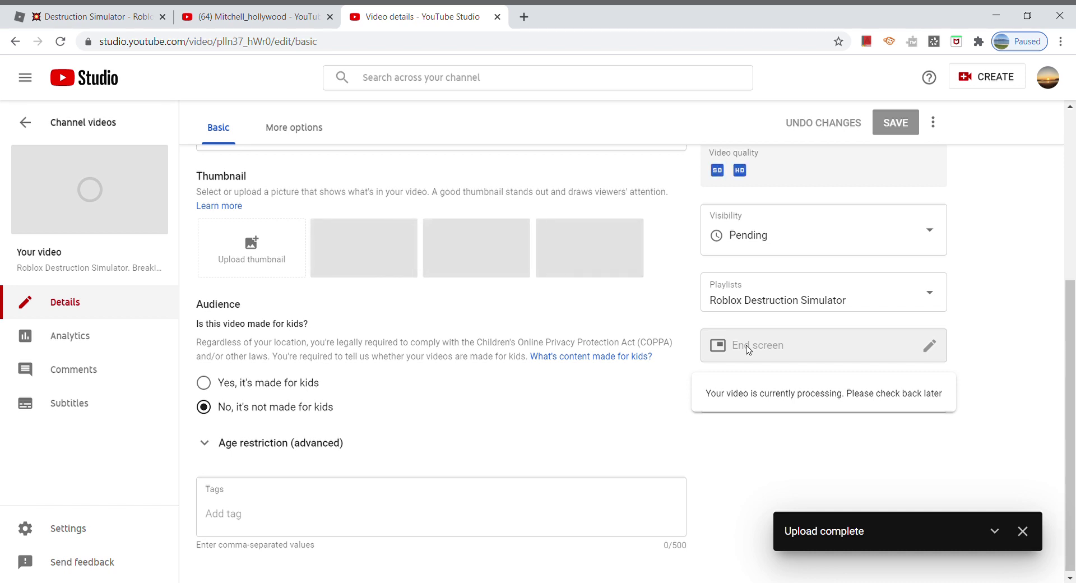
Open the channel's playlists, view the Among Us playlist's playback page, and return to the playlist overview
{"action": "left_click", "coordinate": [107, 137]}
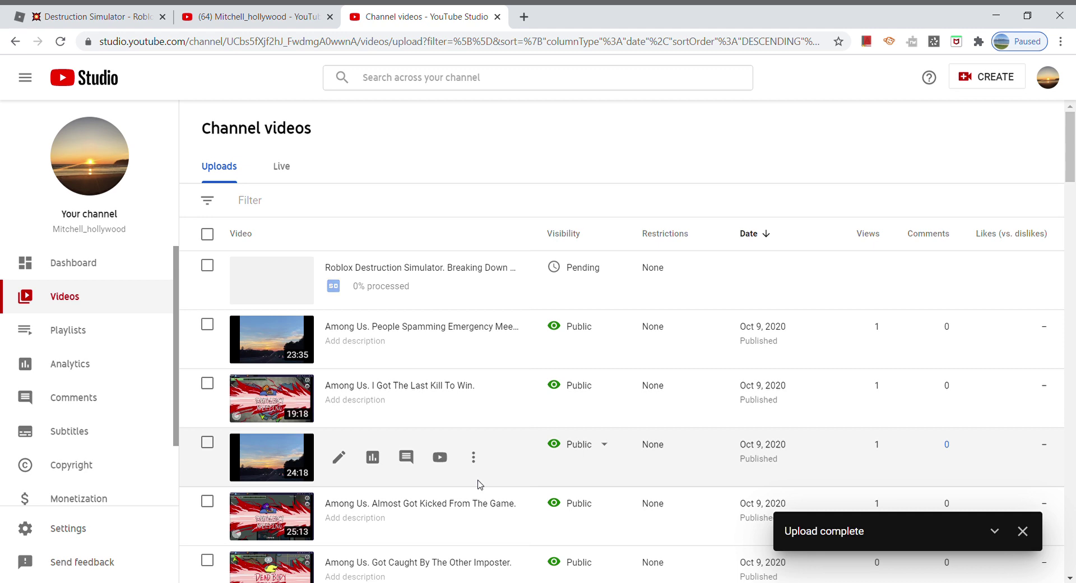
{"action": "left_click", "coordinate": [125, 320]}
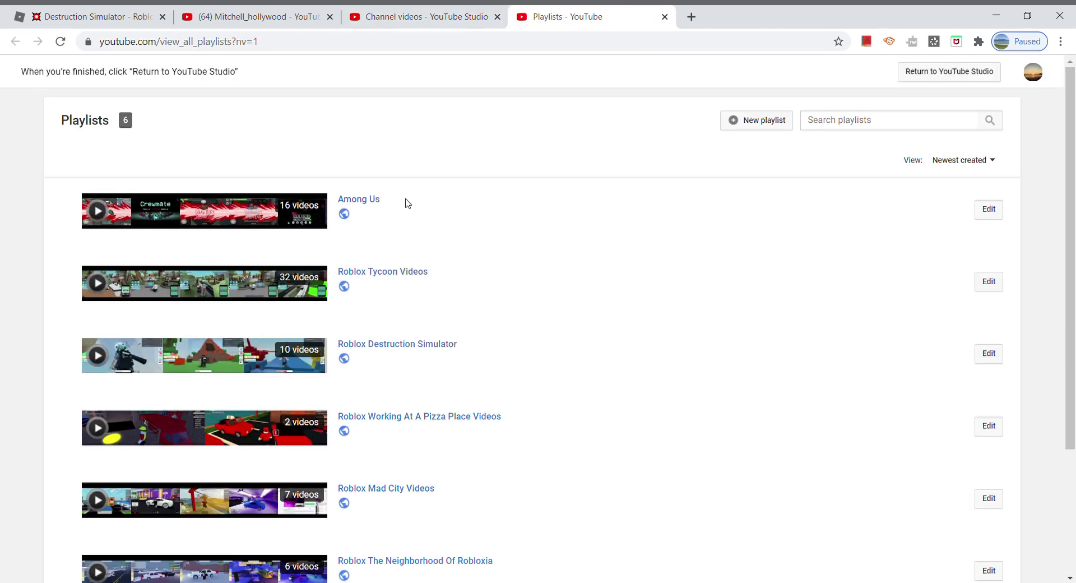
{"action": "left_click", "coordinate": [261, 210]}
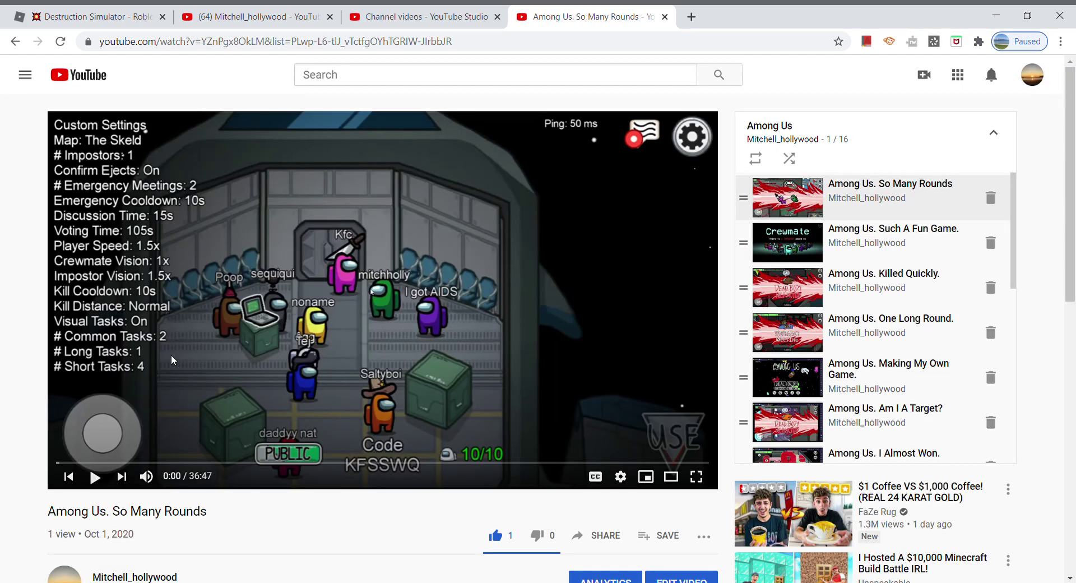
{"action": "left_click", "coordinate": [15, 41]}
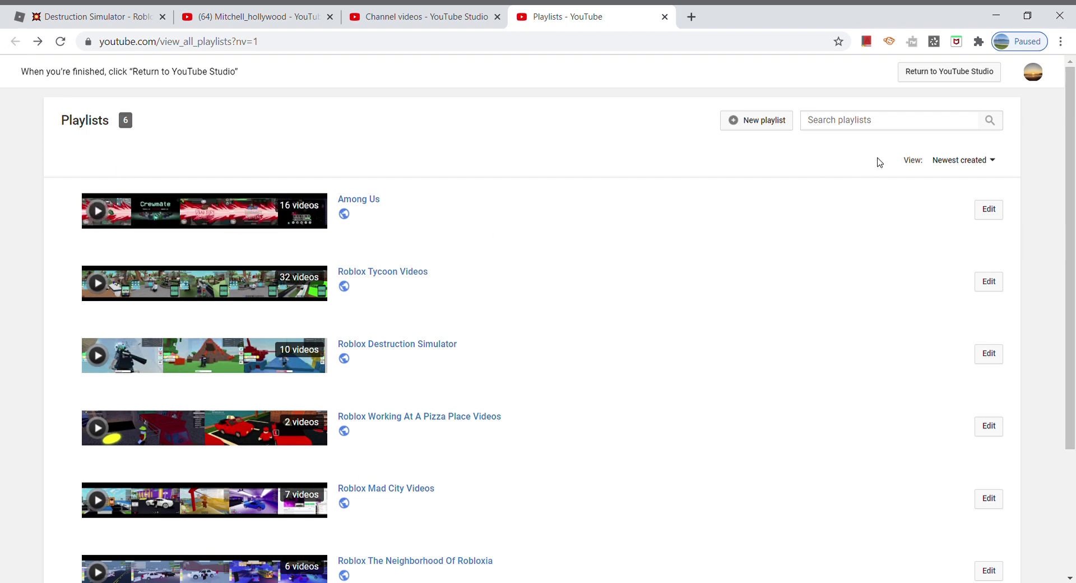
Open the Among Us playlist for editing and look through its list of videos
{"action": "left_click", "coordinate": [990, 209]}
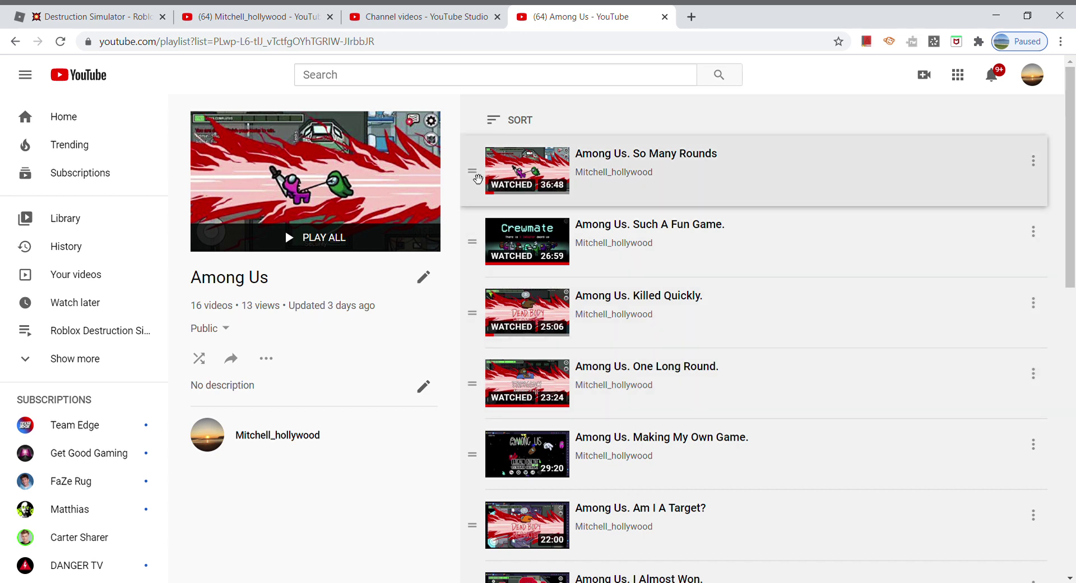
{"action": "scroll", "coordinate": [497, 211], "scroll_direction": "down", "scroll_amount": 1}
{"action": "scroll", "coordinate": [499, 211], "scroll_direction": "down", "scroll_amount": 3}
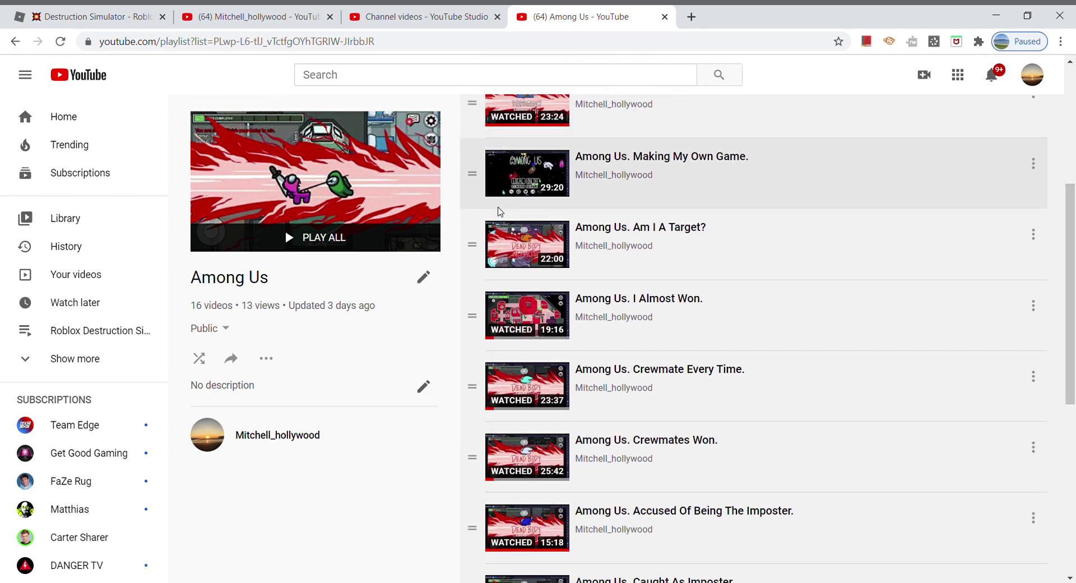
Move the video "Among Us. People Spamming Emergency Meeting Button." directly above "Among Us. Caught As Imposter." in the Among Us playlist
{"action": "scroll", "coordinate": [499, 212], "scroll_direction": "down", "scroll_amount": 6}
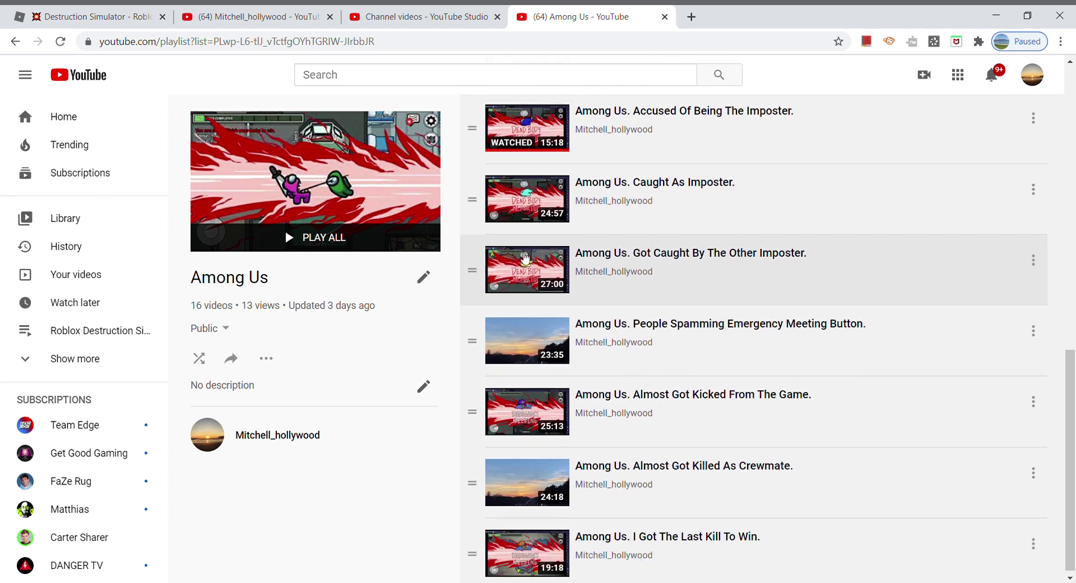
{"action": "left_click_drag", "start_coordinate": [478, 487], "coordinate": [478, 488]}
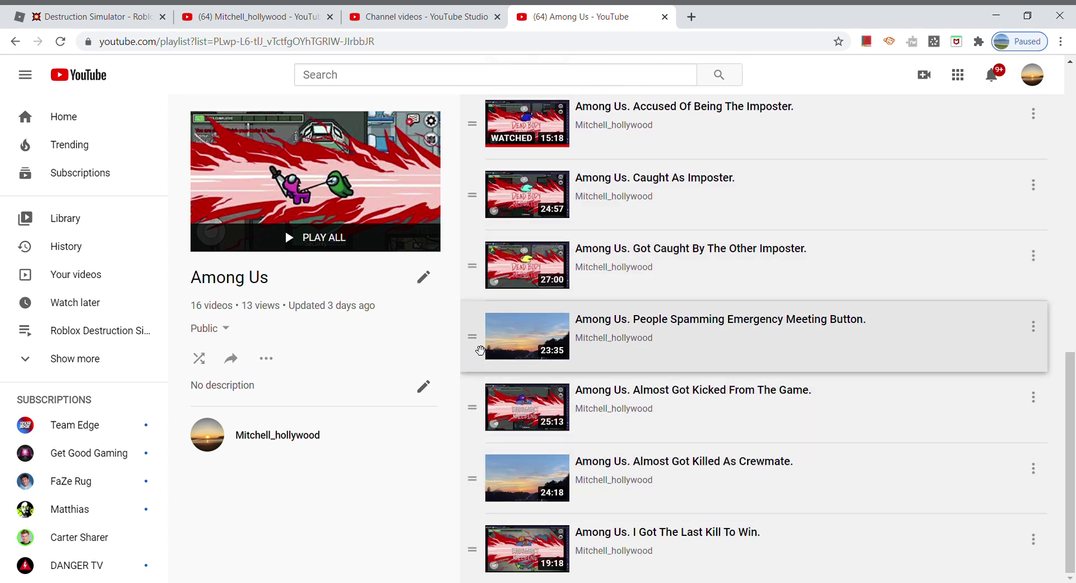
{"action": "left_click_drag", "start_coordinate": [481, 351], "coordinate": [484, 202]}
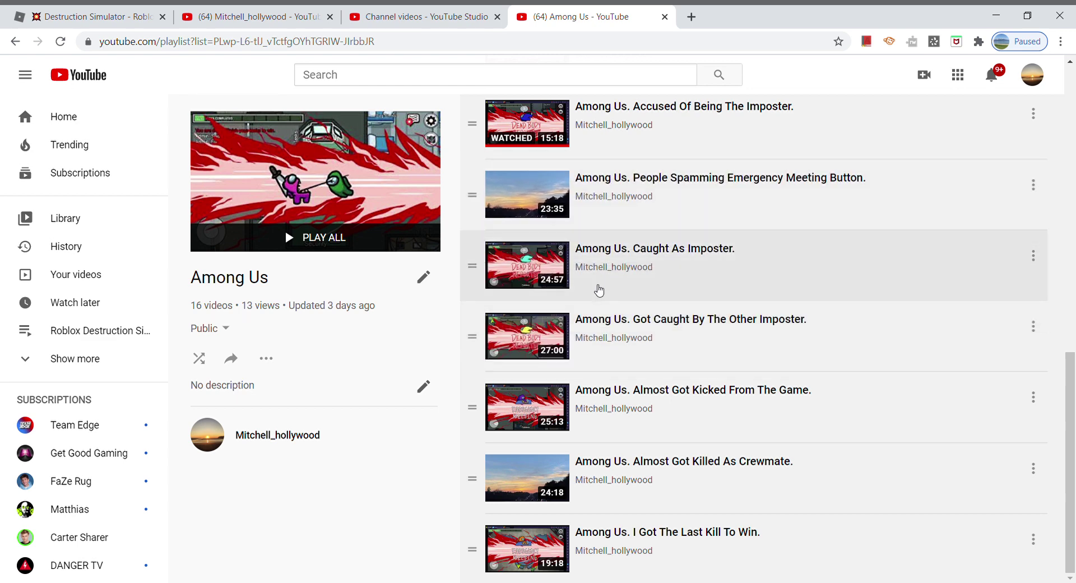
{"action": "scroll", "coordinate": [691, 357], "scroll_direction": "up", "scroll_amount": 1}
{"action": "scroll", "coordinate": [691, 357], "scroll_direction": "up", "scroll_amount": 10}
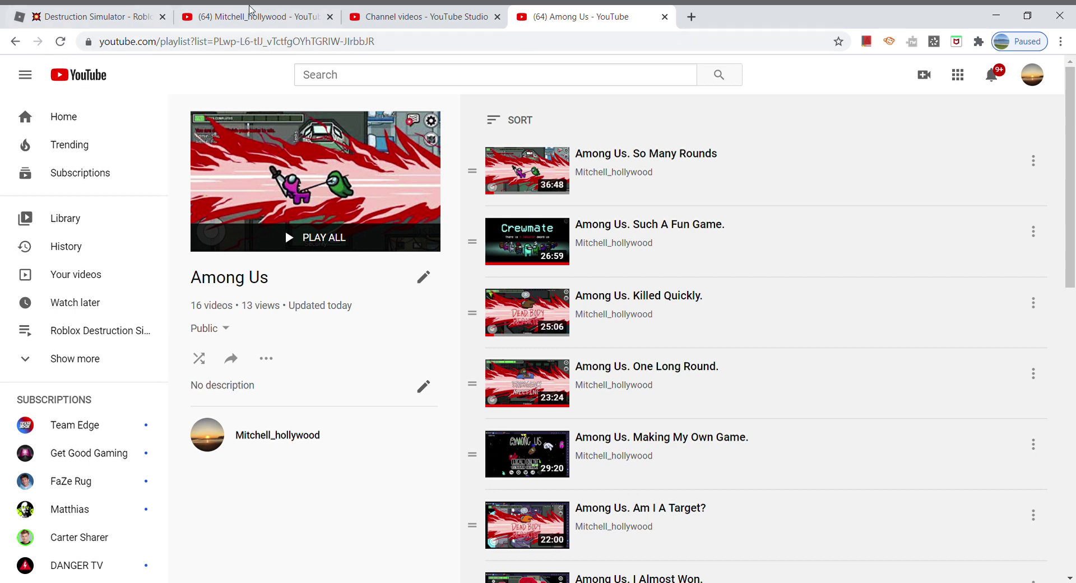
Switch to YouTube Studio, open the settings, and examine the channel's basic info, advanced settings and feature eligibility
{"action": "left_click", "coordinate": [448, 11]}
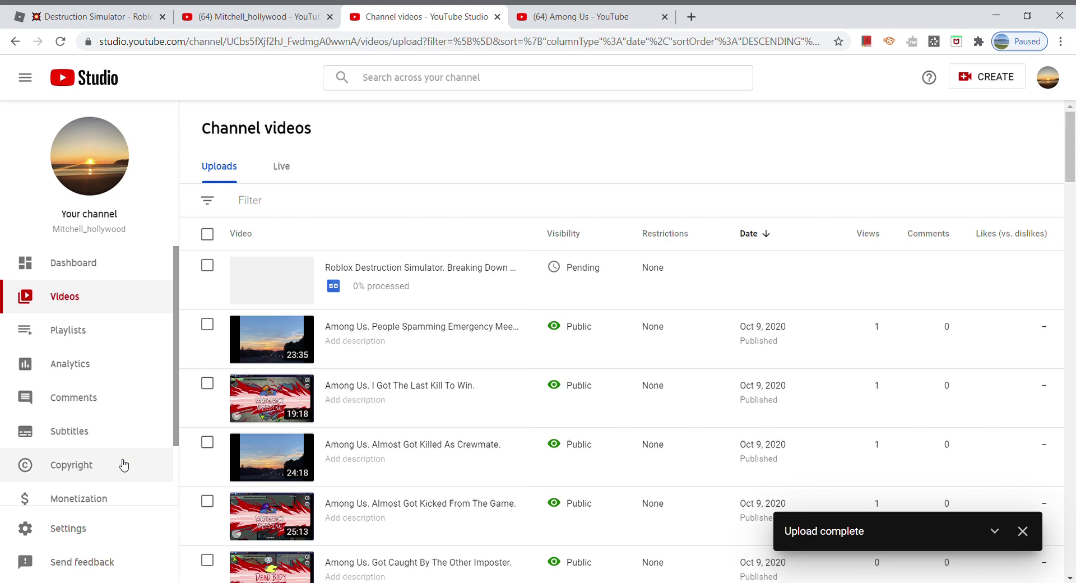
{"action": "left_click", "coordinate": [134, 528]}
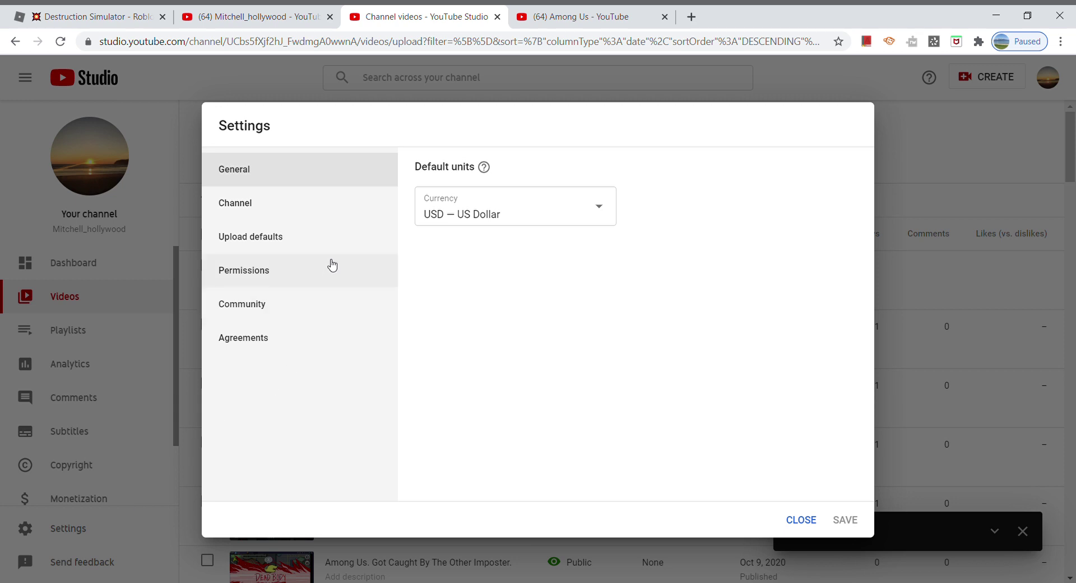
{"action": "left_click", "coordinate": [323, 220]}
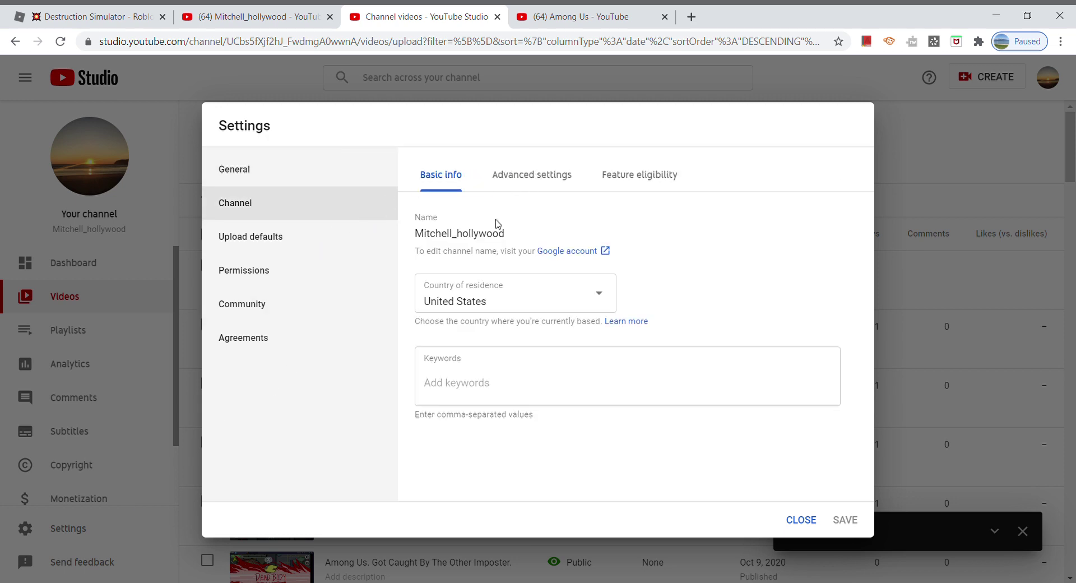
{"action": "left_click", "coordinate": [532, 175]}
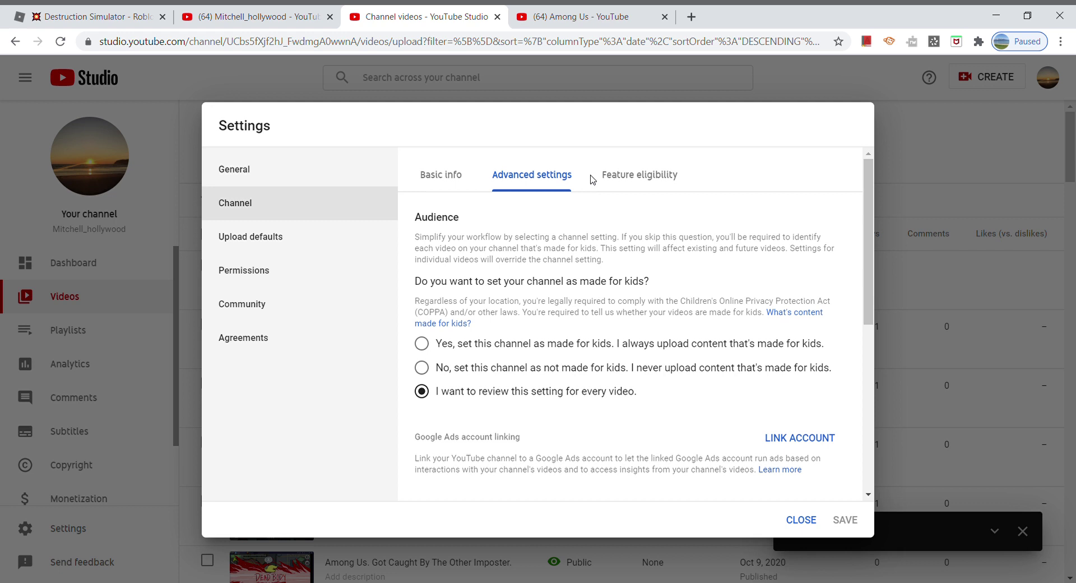
{"action": "left_click", "coordinate": [612, 175]}
{"action": "left_click", "coordinate": [570, 187]}
{"action": "scroll", "coordinate": [632, 328], "scroll_direction": "down", "scroll_amount": 8}
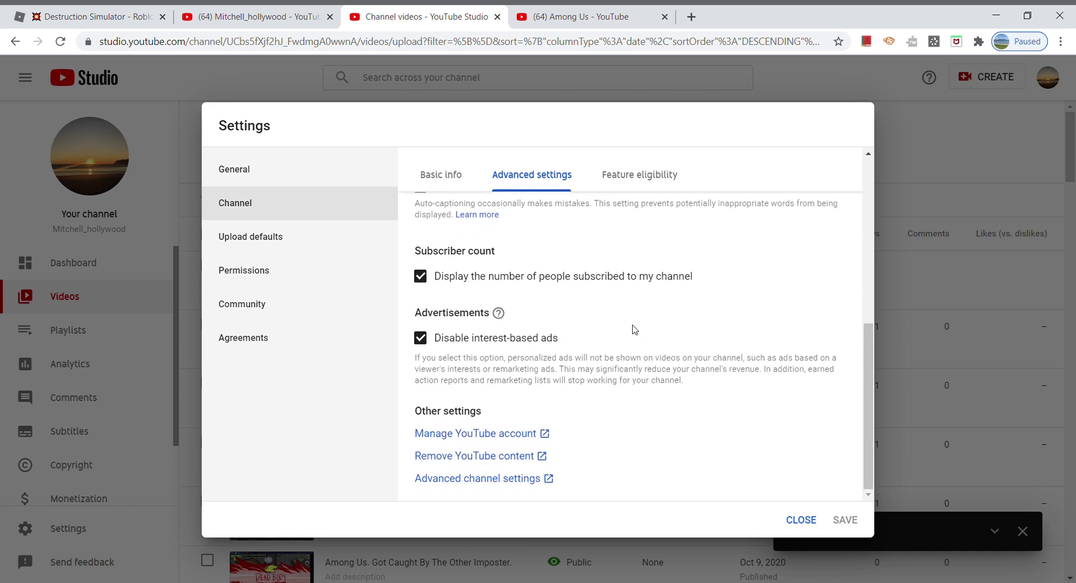
{"action": "scroll", "coordinate": [635, 329], "scroll_direction": "up", "scroll_amount": 3}
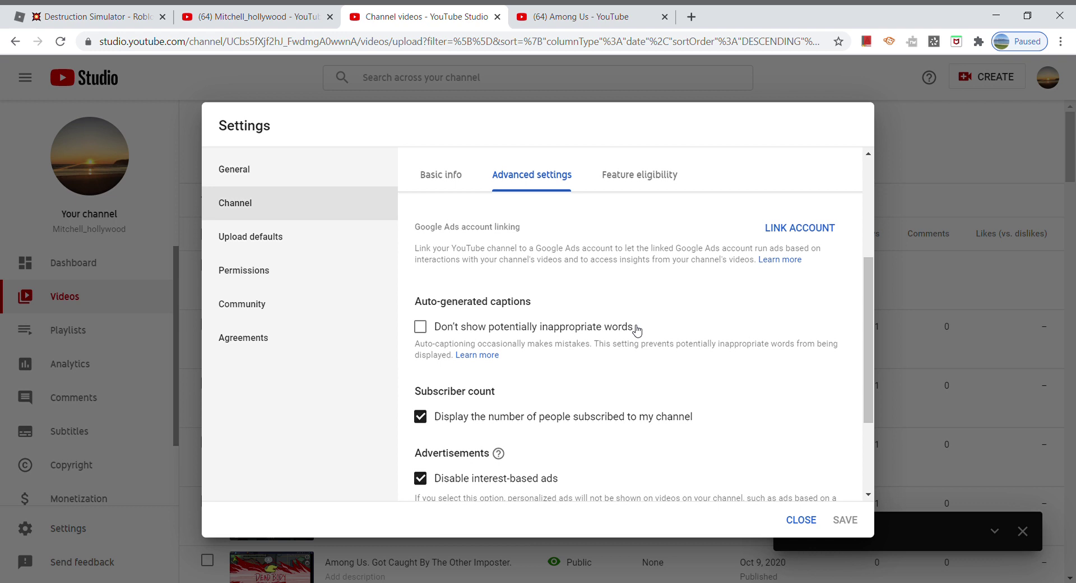
{"action": "scroll", "coordinate": [637, 330], "scroll_direction": "down", "scroll_amount": 3}
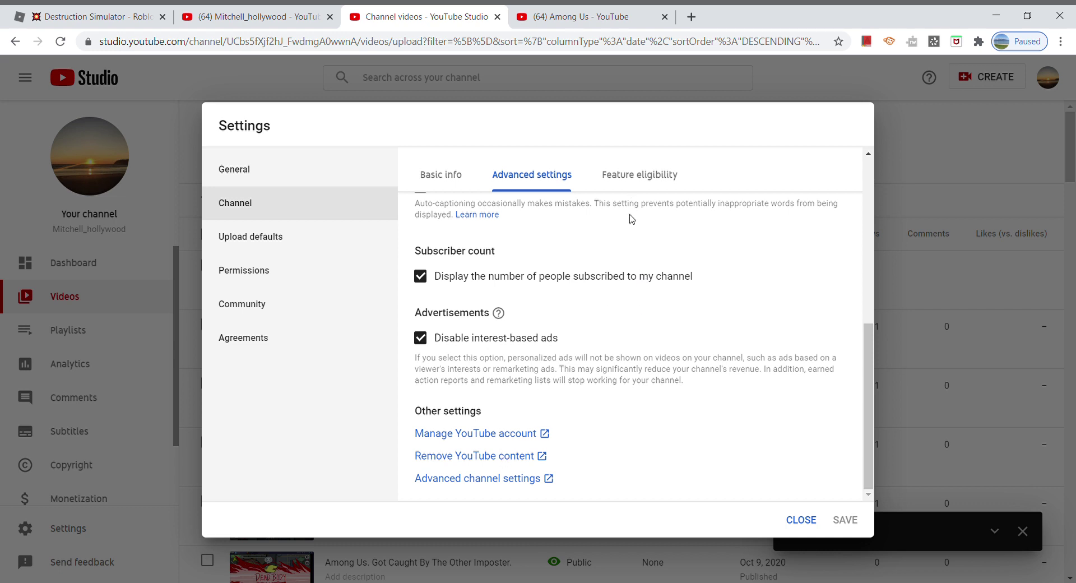
{"action": "left_click", "coordinate": [640, 181]}
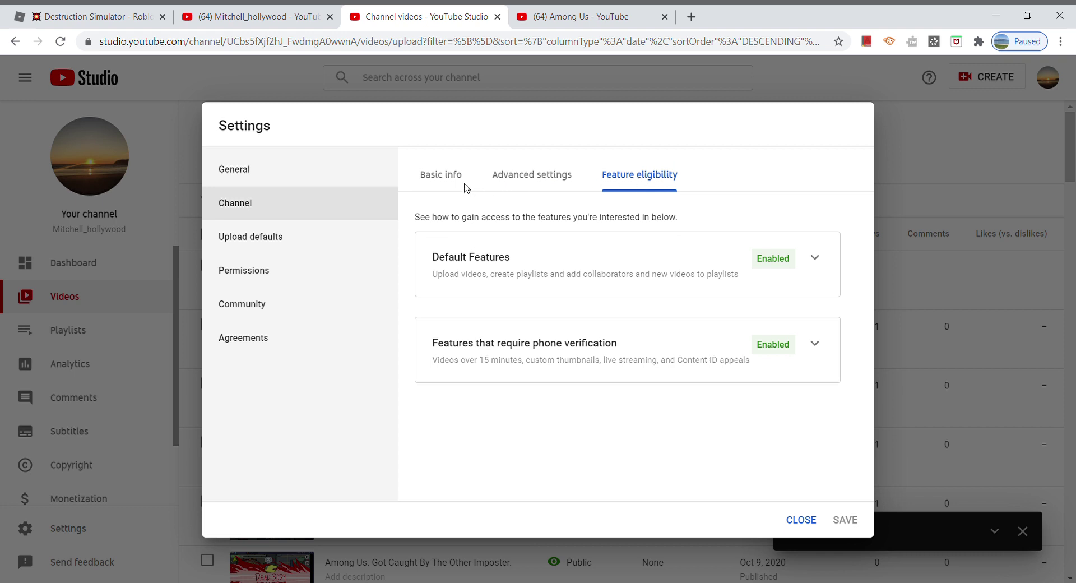
Set the default visibility for new uploads to Public in the upload defaults
{"action": "left_click", "coordinate": [315, 250]}
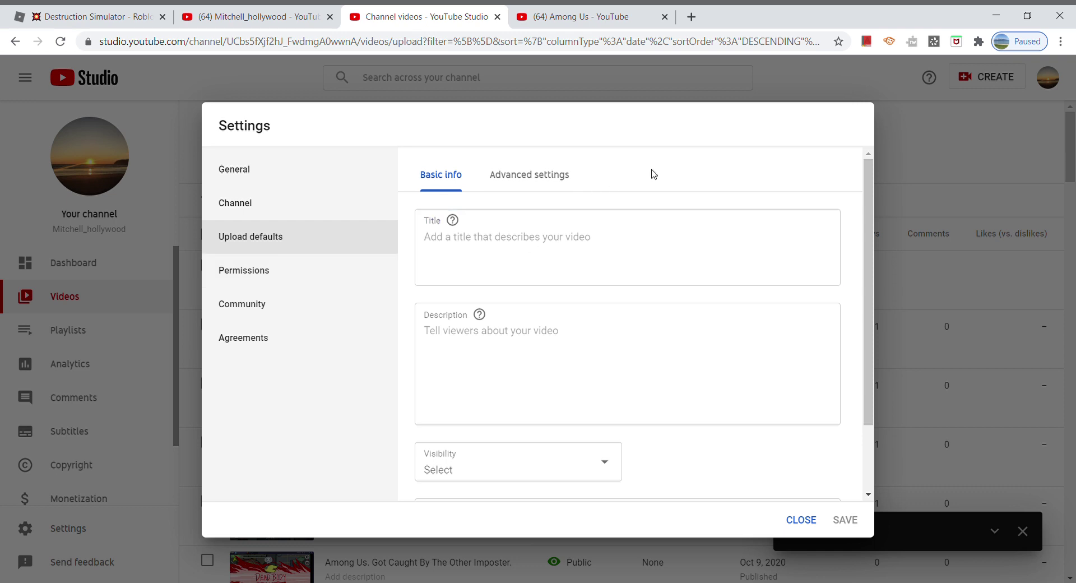
{"action": "scroll", "coordinate": [512, 329], "scroll_direction": "down", "scroll_amount": 2}
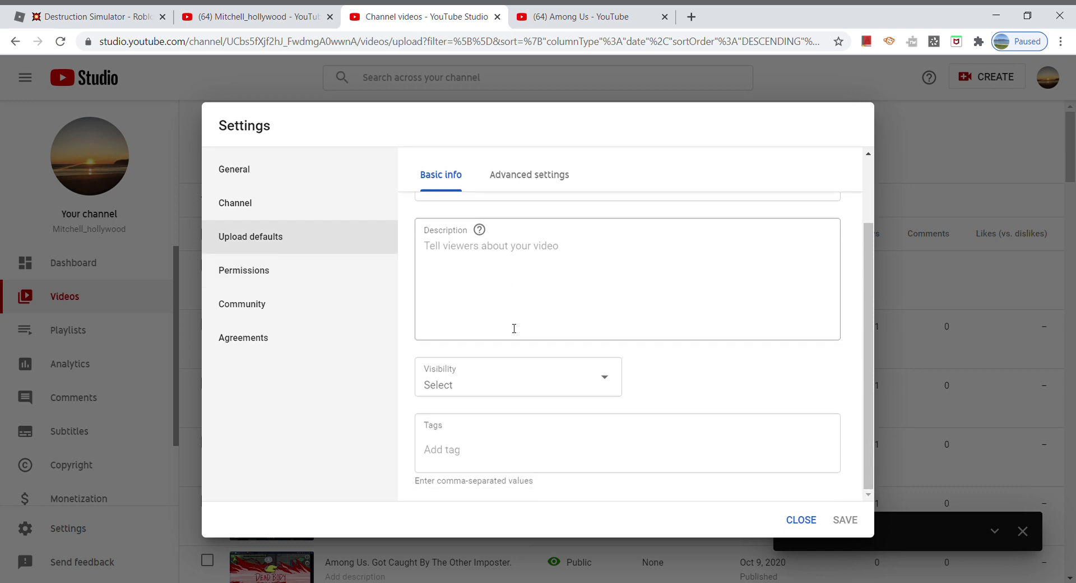
{"action": "left_click", "coordinate": [515, 385]}
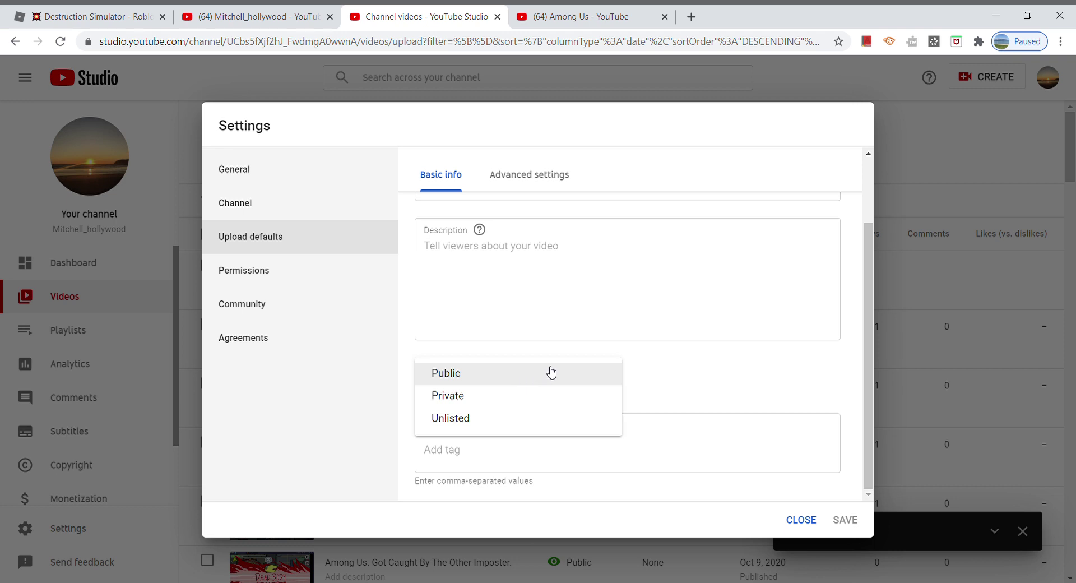
{"action": "left_click", "coordinate": [569, 374]}
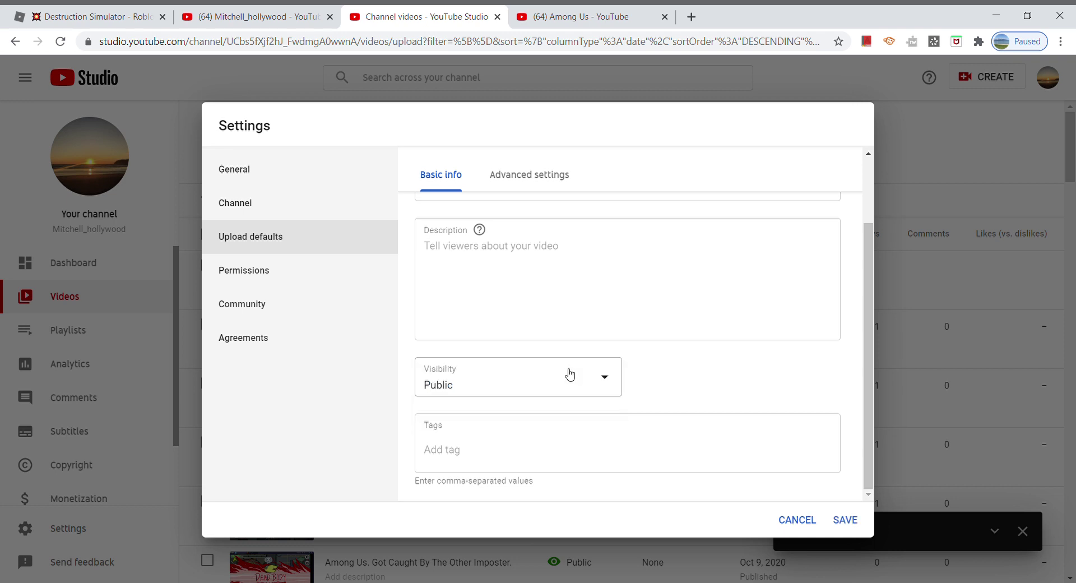
{"action": "scroll", "coordinate": [570, 374], "scroll_direction": "up", "scroll_amount": 3}
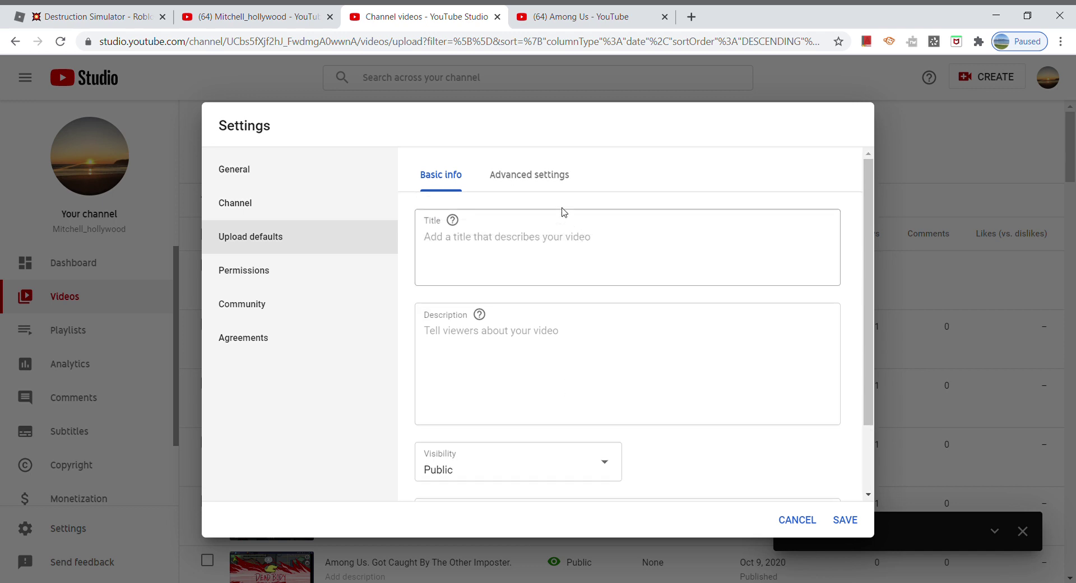
Examine the advanced upload defaults, including license, category, language and comment visibility, and recheck the basic defaults
{"action": "left_click", "coordinate": [550, 185]}
{"action": "left_click", "coordinate": [544, 390]}
{"action": "left_click", "coordinate": [543, 387]}
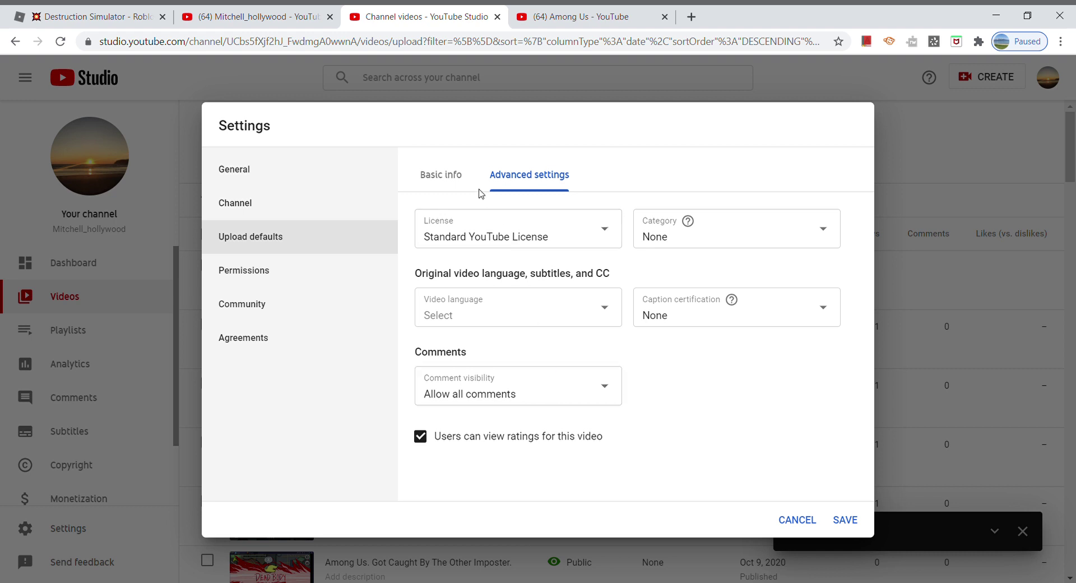
{"action": "left_click", "coordinate": [449, 177]}
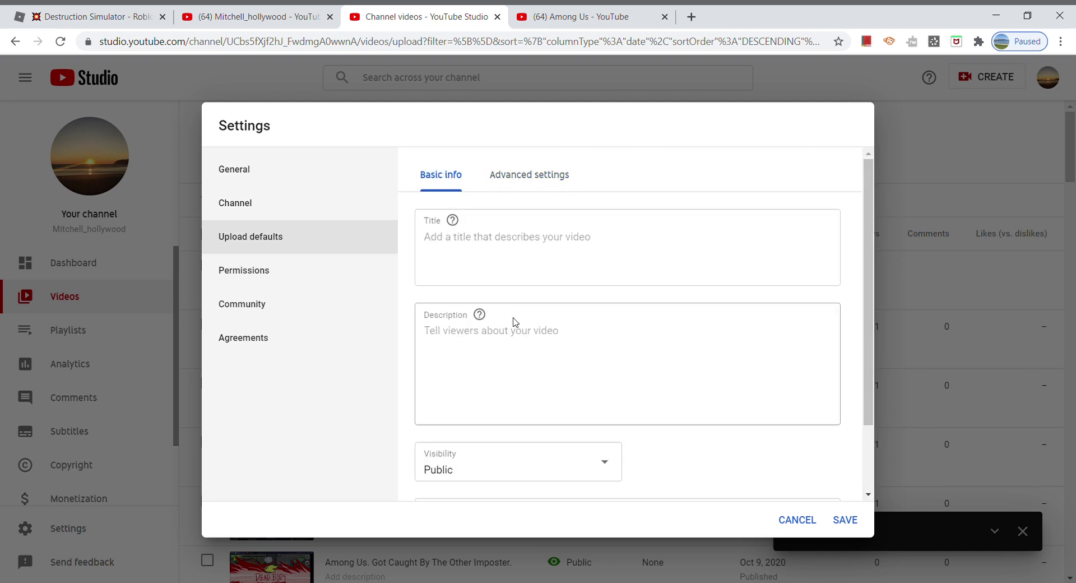
{"action": "scroll", "coordinate": [513, 321], "scroll_direction": "down", "scroll_amount": 2}
{"action": "scroll", "coordinate": [520, 291], "scroll_direction": "up", "scroll_amount": 2}
{"action": "left_click", "coordinate": [531, 179]}
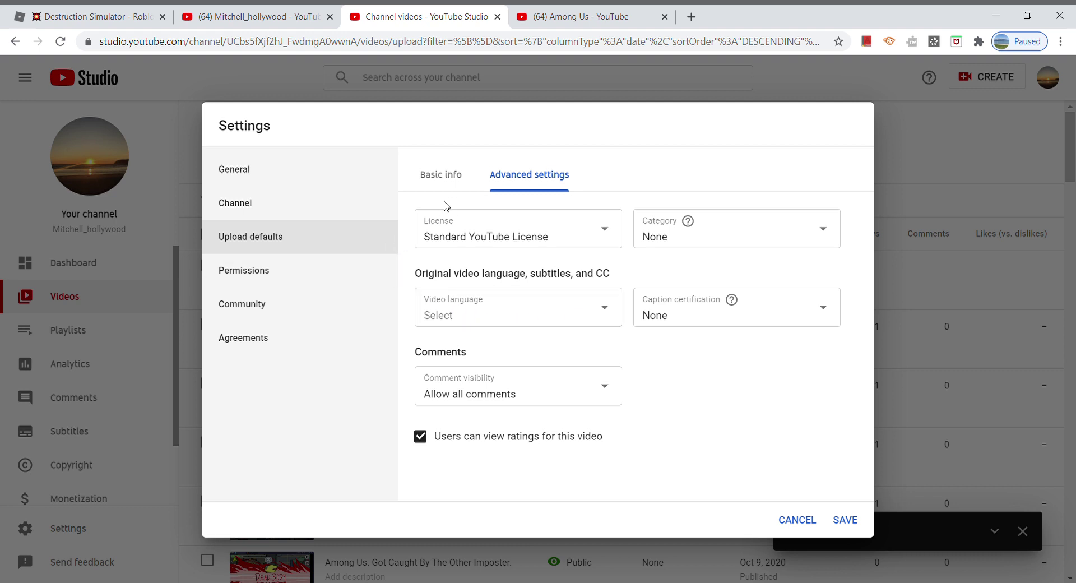
Try to save the changed upload defaults and return to the channel videos
{"action": "left_click", "coordinate": [443, 181]}
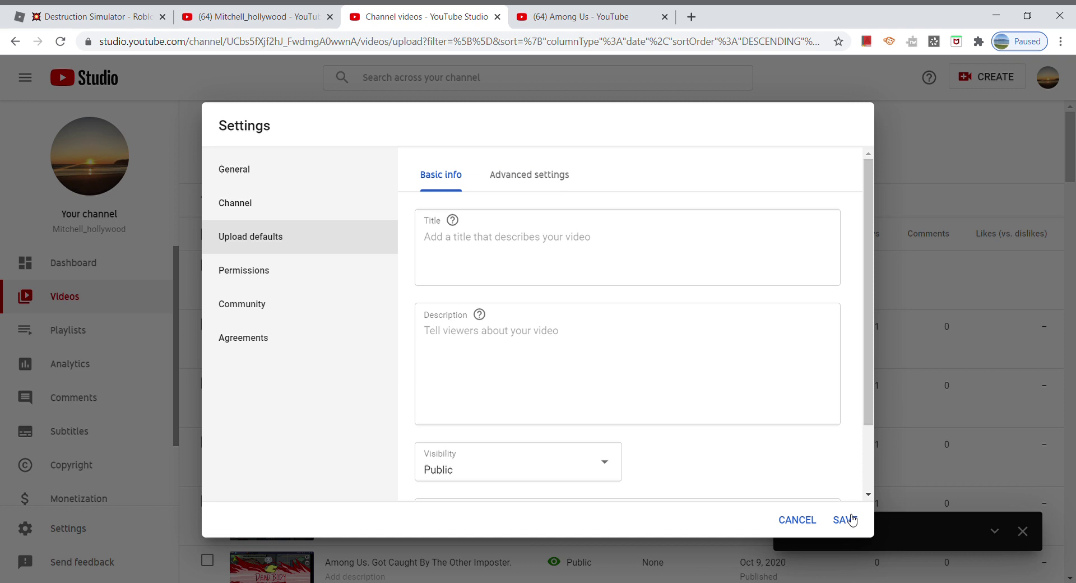
{"action": "left_click", "coordinate": [846, 519]}
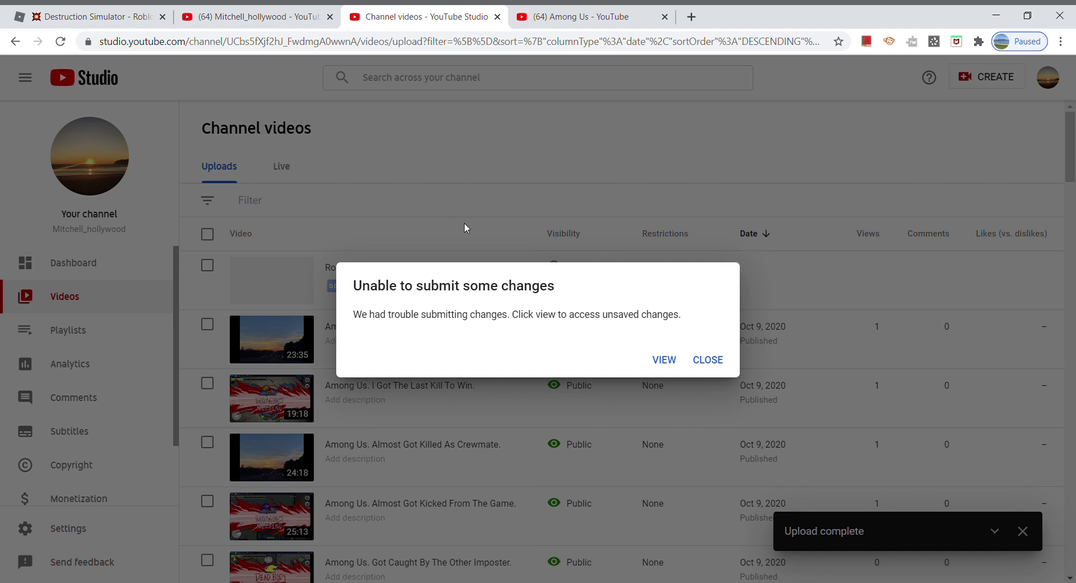
{"action": "left_click", "coordinate": [721, 359]}
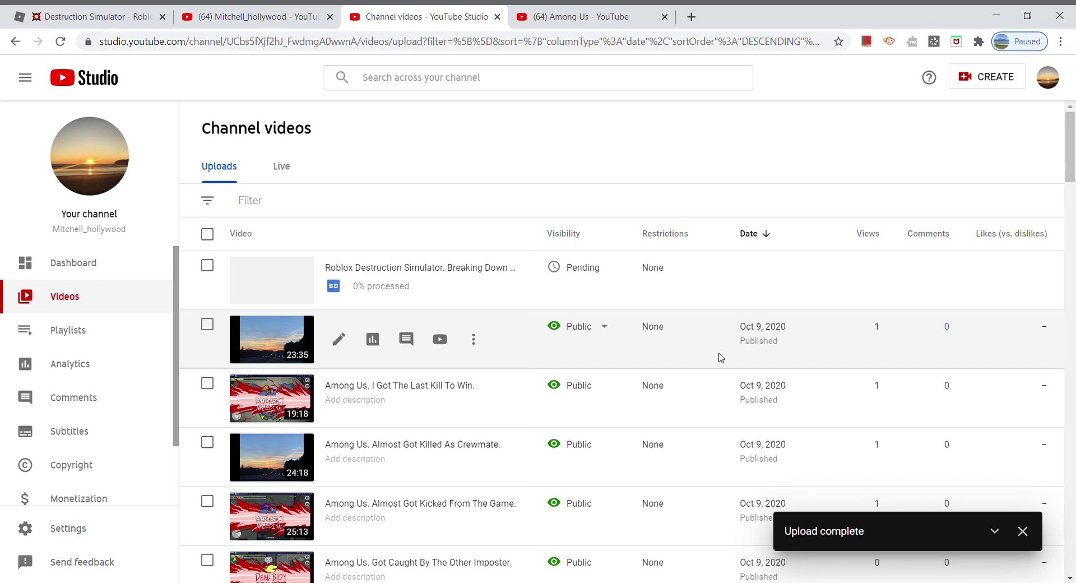